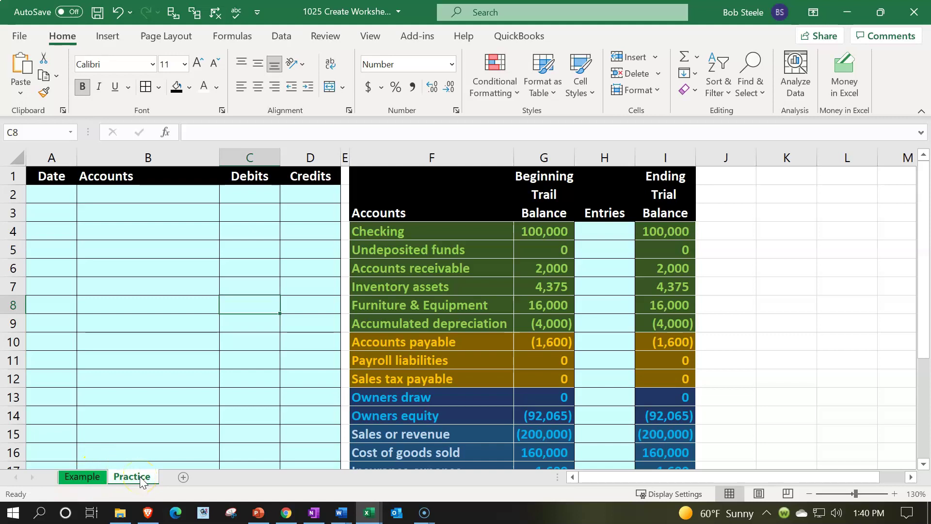
Go to the Example sheet with the journal, trial balance and Checking ledger at 100,000.
left_click(94, 481)
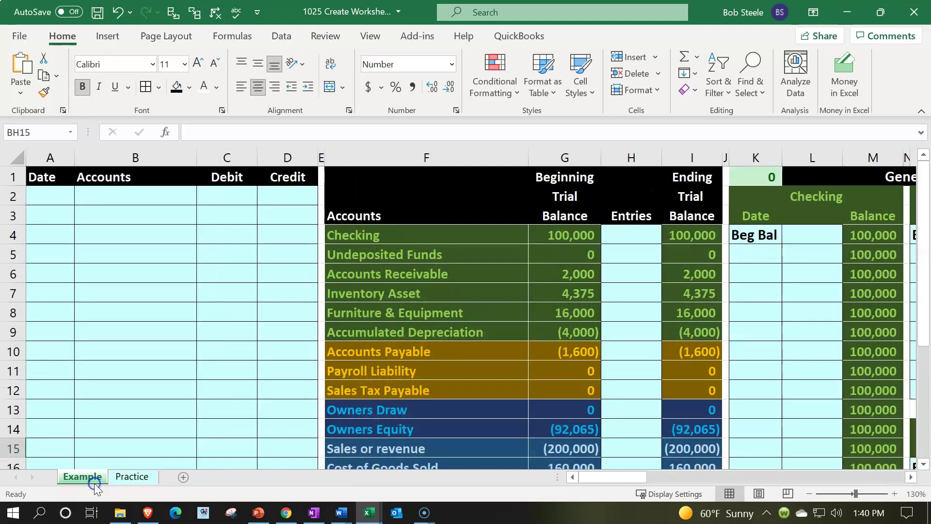
left_click(159, 282)
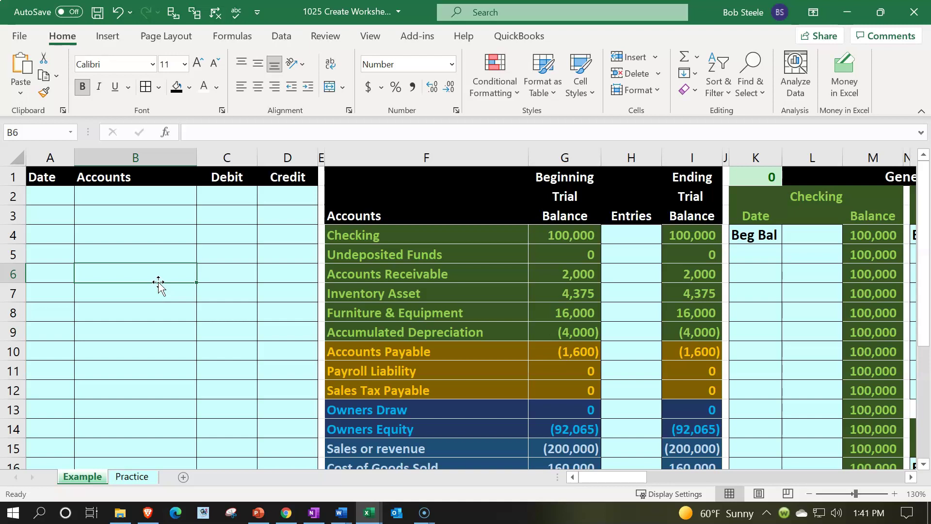
left_click_drag(223, 176, 271, 183)
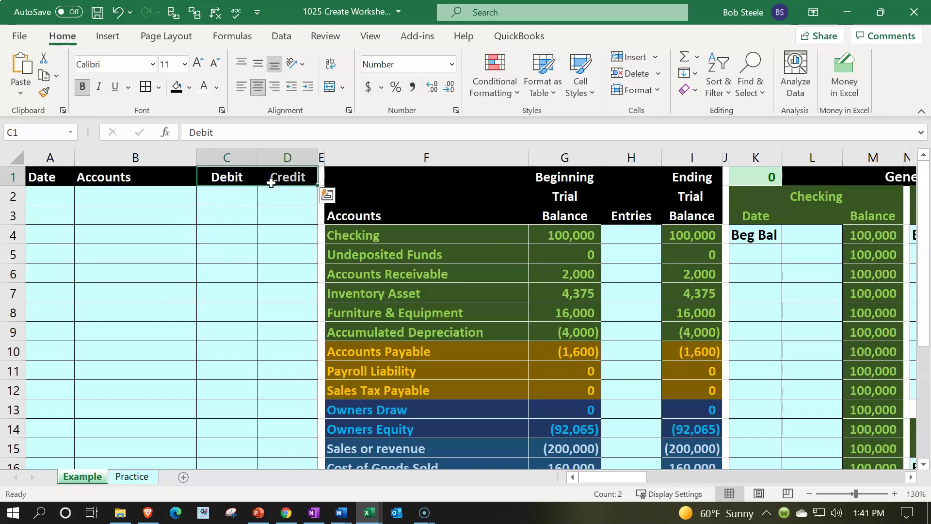
left_click(289, 154)
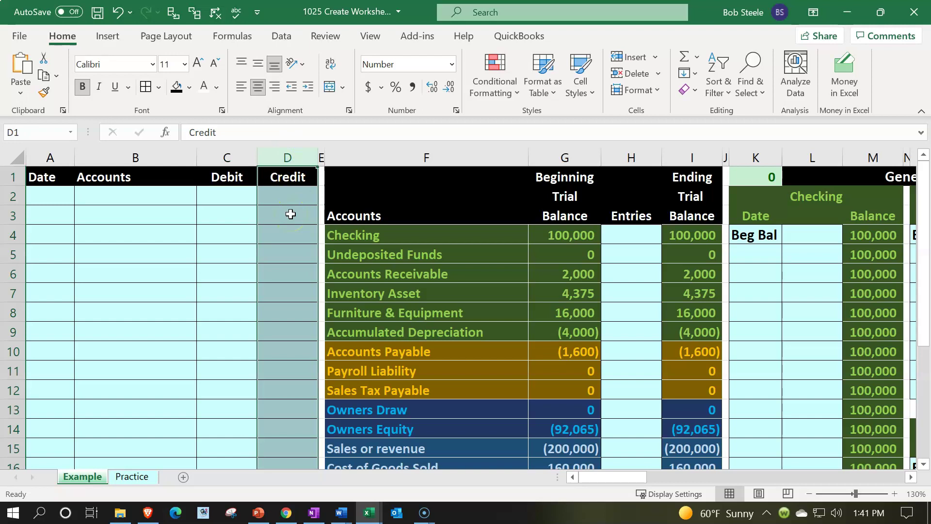
left_click_drag(617, 260, 626, 328)
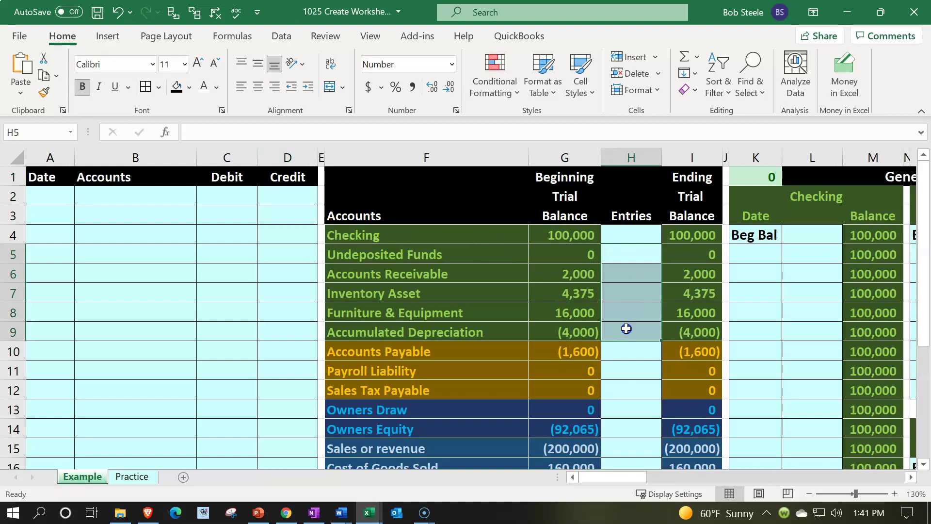
left_click(807, 290)
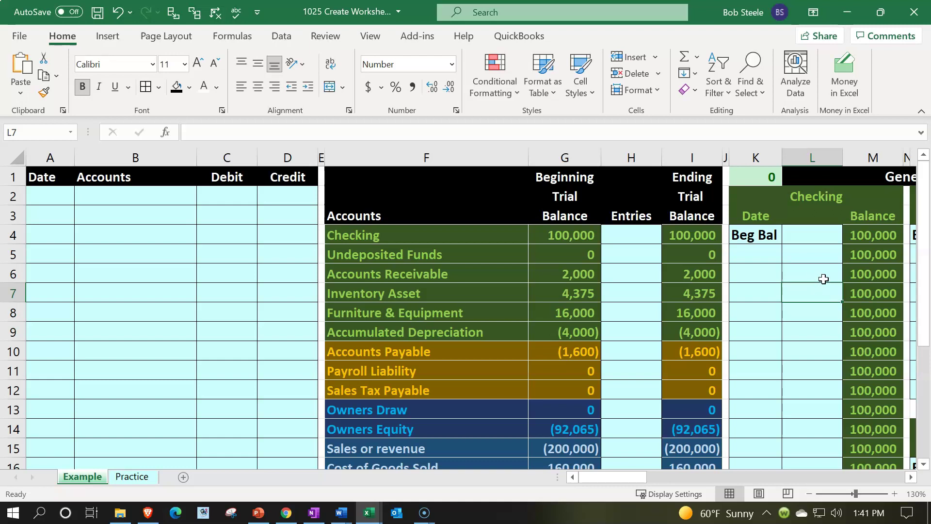
left_click(856, 277)
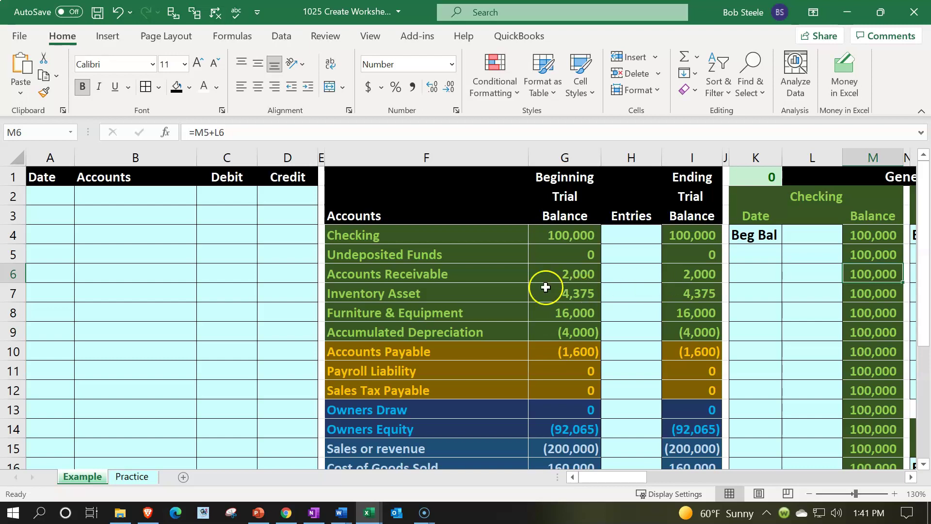
left_click(415, 267)
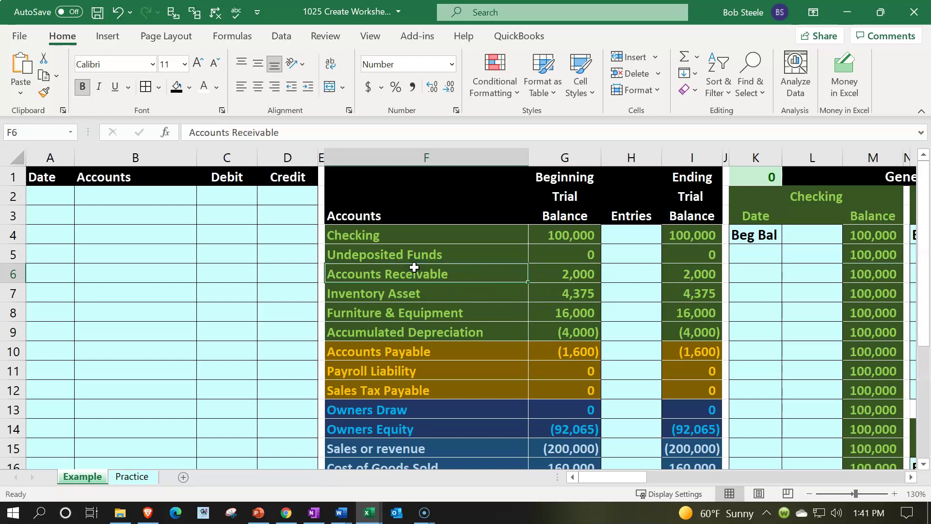
Review the ledger account names: Accounts Receivable, Payroll Liability, Owners Equity and Insurance Expense.
key("Right")
key("Right")
key("Right")
key("Right")
key("Right")
key("Right")
key("Right")
key("Right")
key("Right")
key("Right")
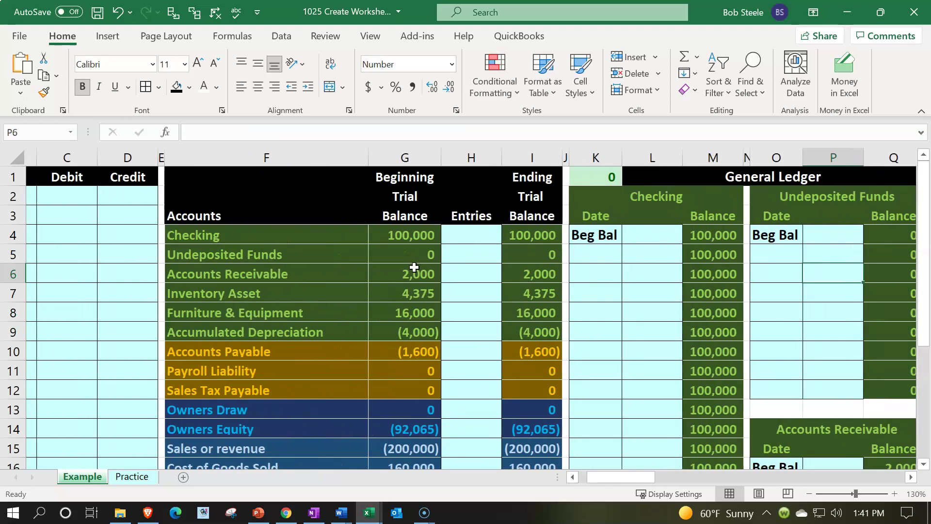
scroll(414, 267, "right", 1)
left_click(224, 281)
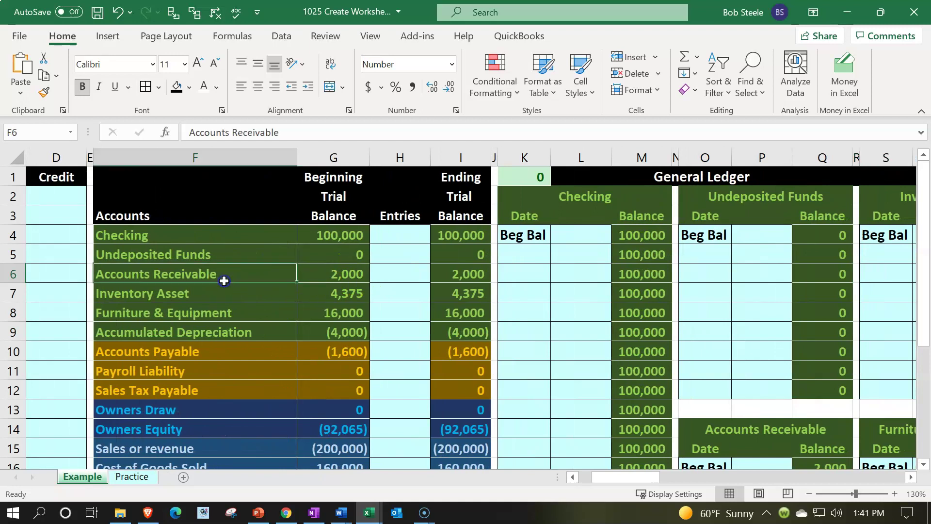
scroll(224, 280, "down", 1)
left_click(222, 306)
left_click(225, 376)
scroll(224, 376, "down", 1)
left_click(224, 375)
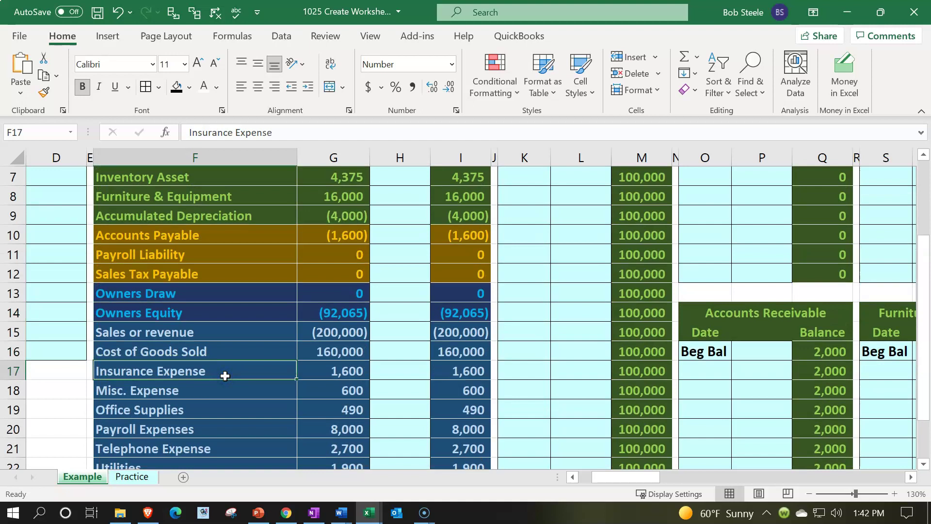
scroll(225, 376, "up", 2)
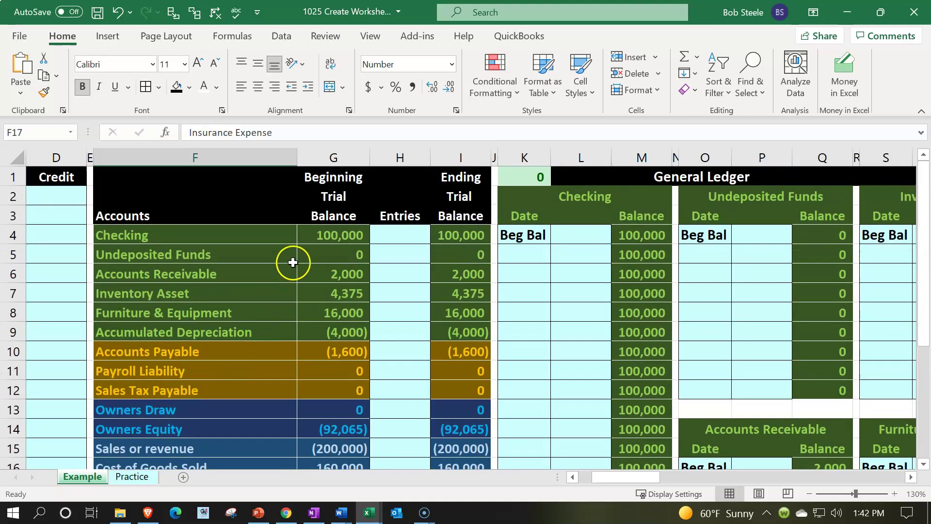
Inspect the Beginning Trial Balance heading, the empty Entries cell H6 and columns G:I.
left_click(322, 218)
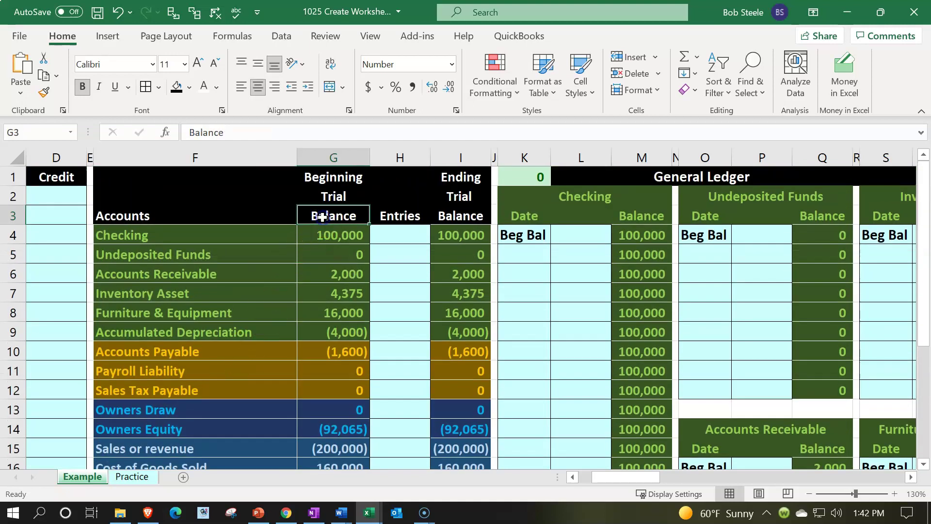
left_click(400, 272)
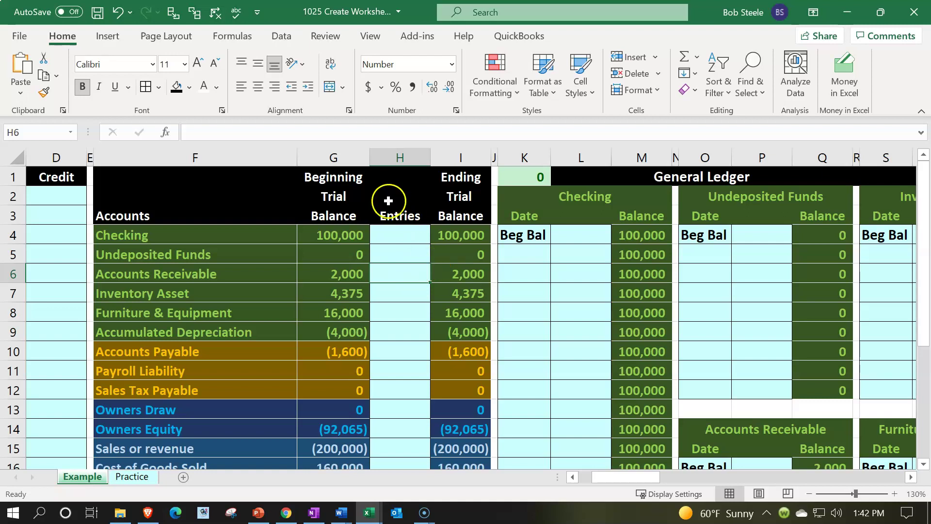
left_click_drag(358, 158, 443, 160)
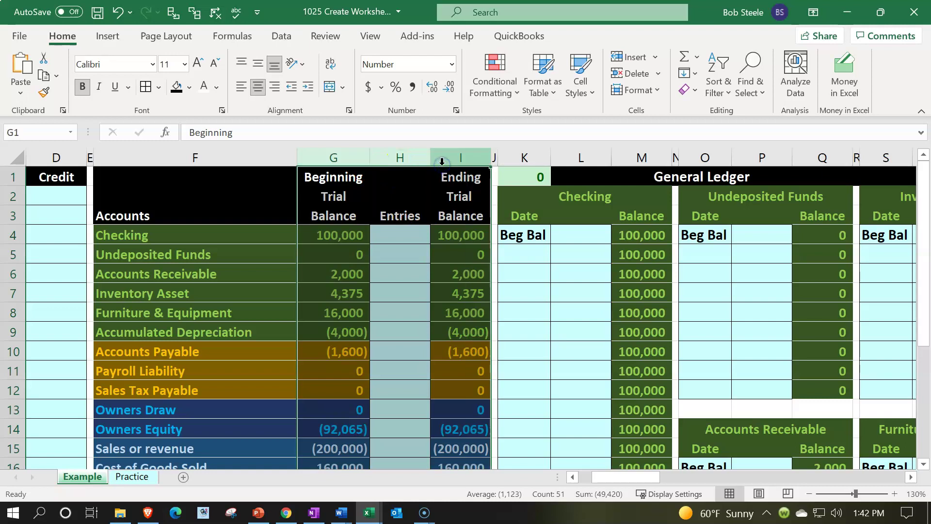
left_click(399, 266)
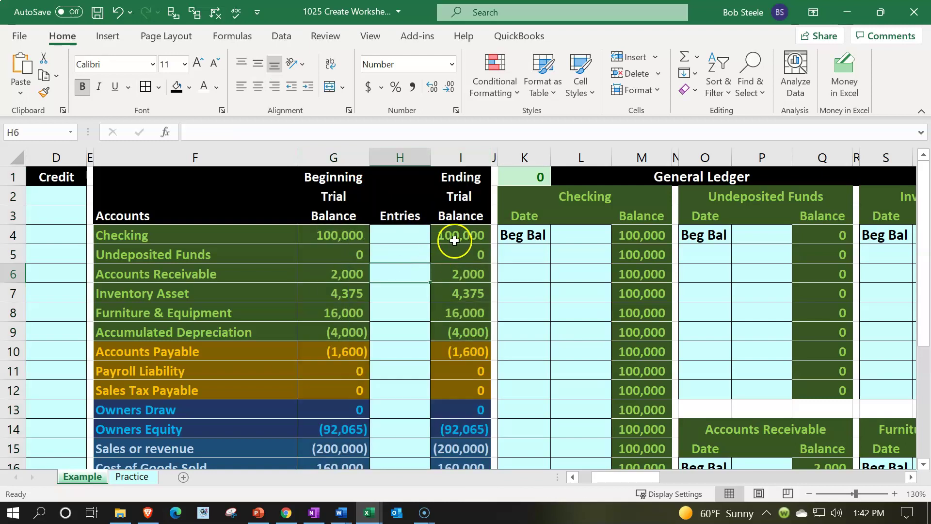
Check the Checking ending balance formula =SUM(G4:H4) in I4.
left_click(454, 240)
double_click(455, 239)
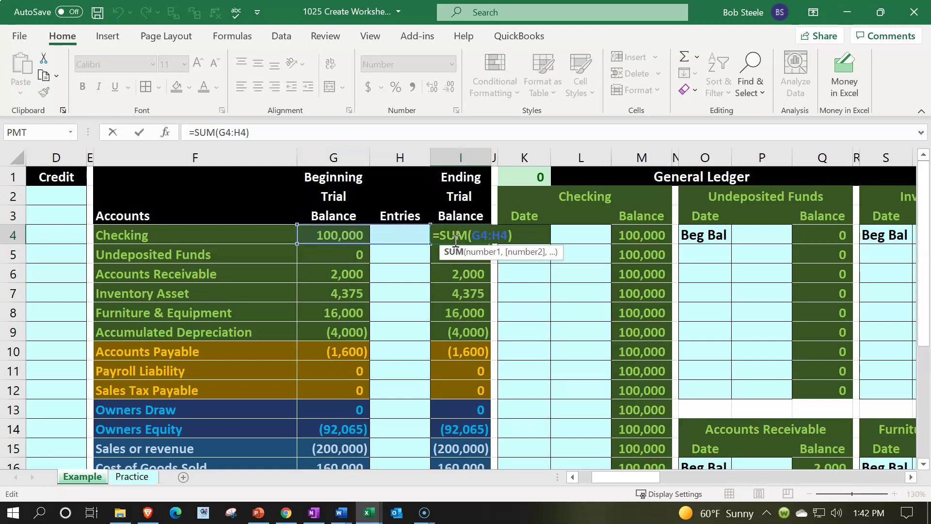
key("Return")
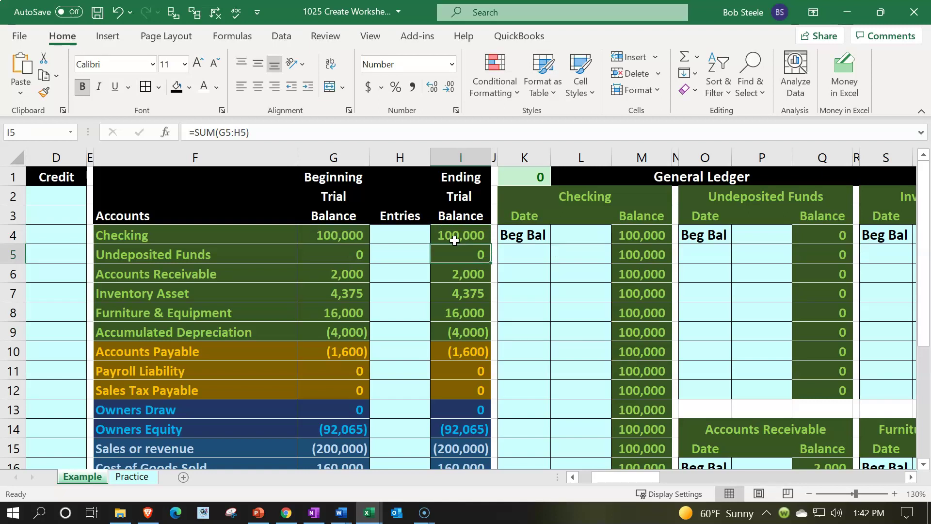
AutoSum G23 as =SUM(G4:G22) and set G24 Net Income to =SUM(G15:G22).
scroll(454, 240, "down", 4)
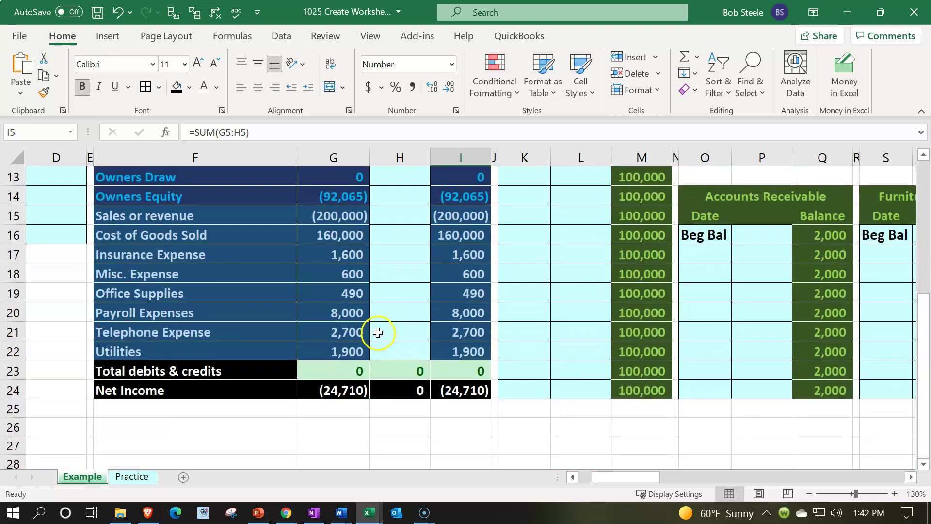
left_click(338, 376)
key("alt+equal")
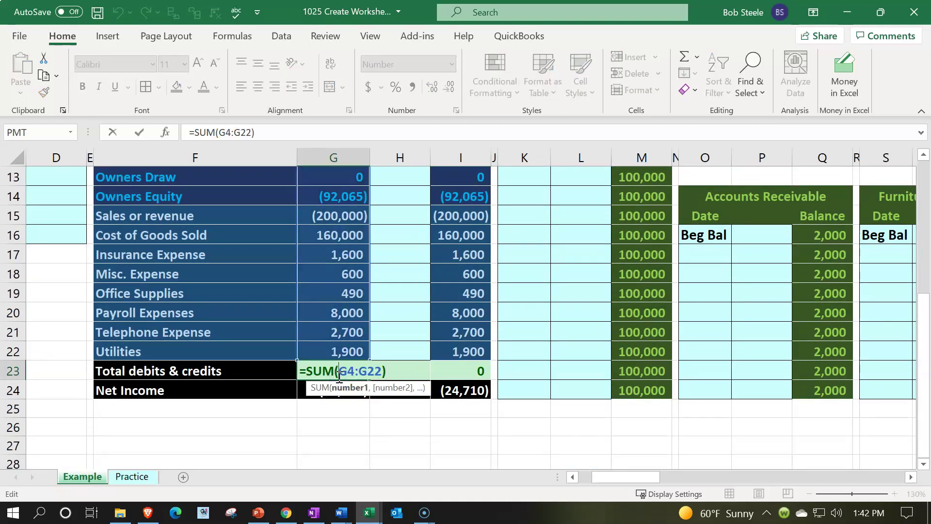
key("Return")
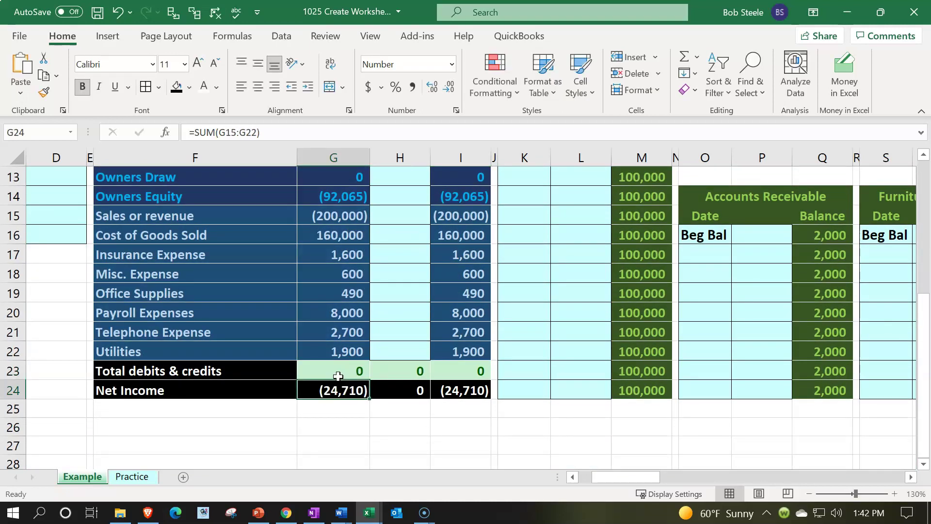
double_click(336, 391)
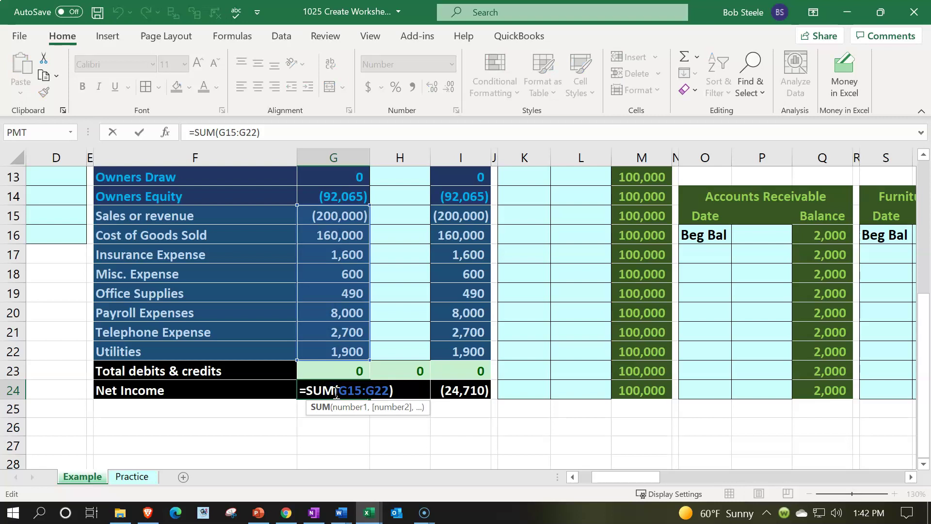
key("Return")
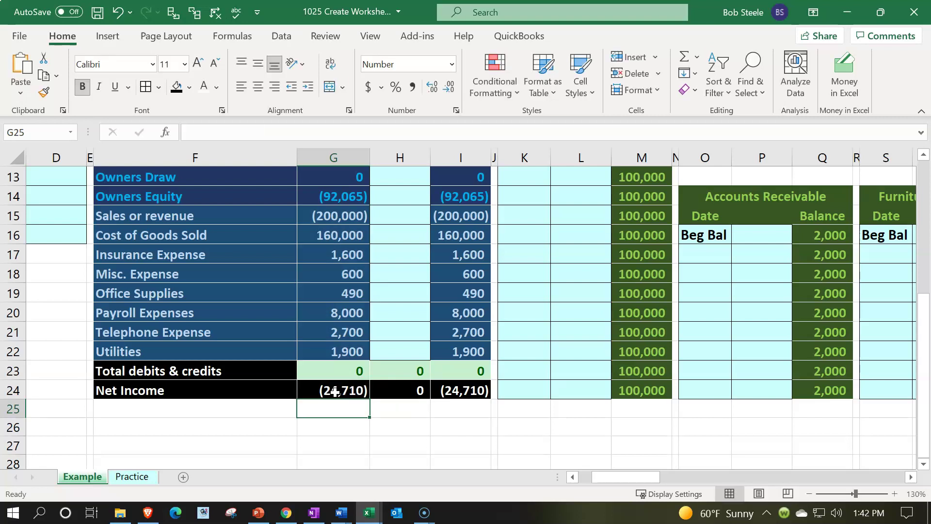
scroll(335, 391, "up", 4)
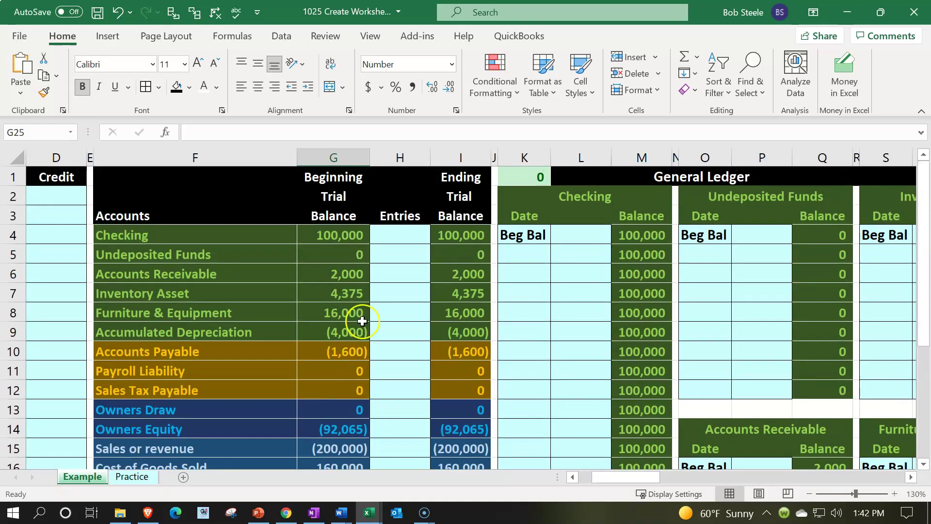
left_click(399, 265)
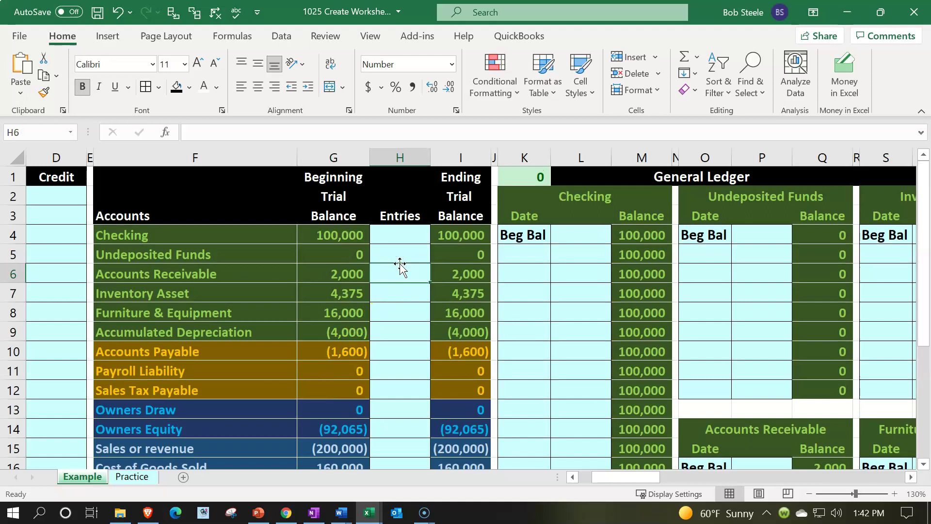
key("Right")
key("Right")
key("Right")
key("Right")
key("Right")
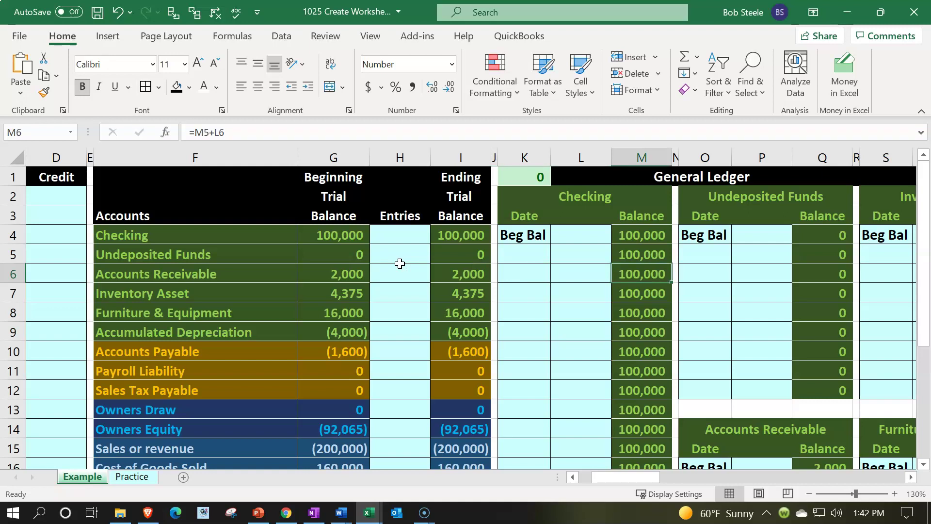
left_click(253, 221)
left_click(253, 234)
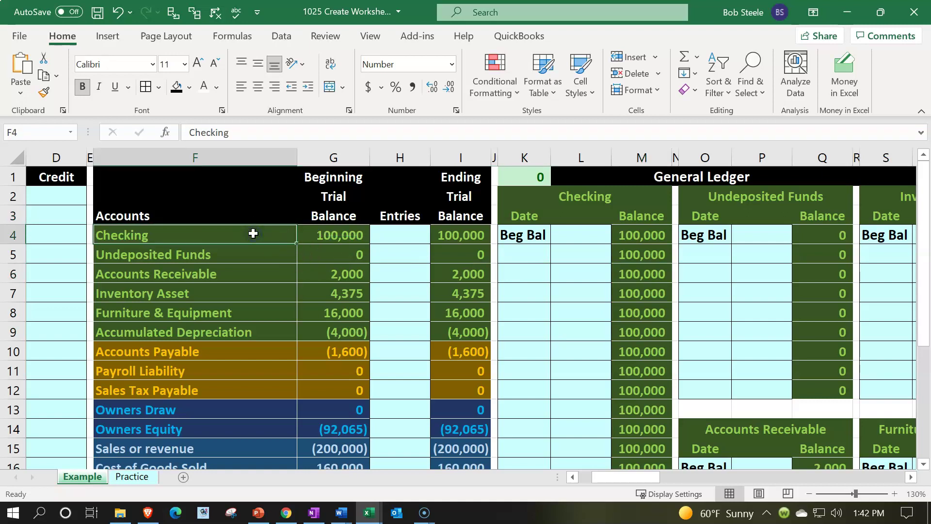
left_click(514, 196)
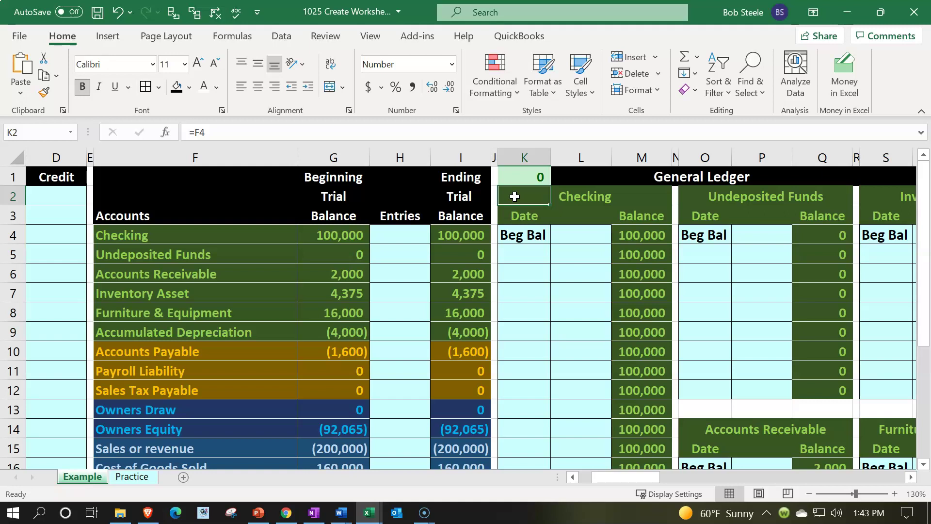
left_click(571, 252)
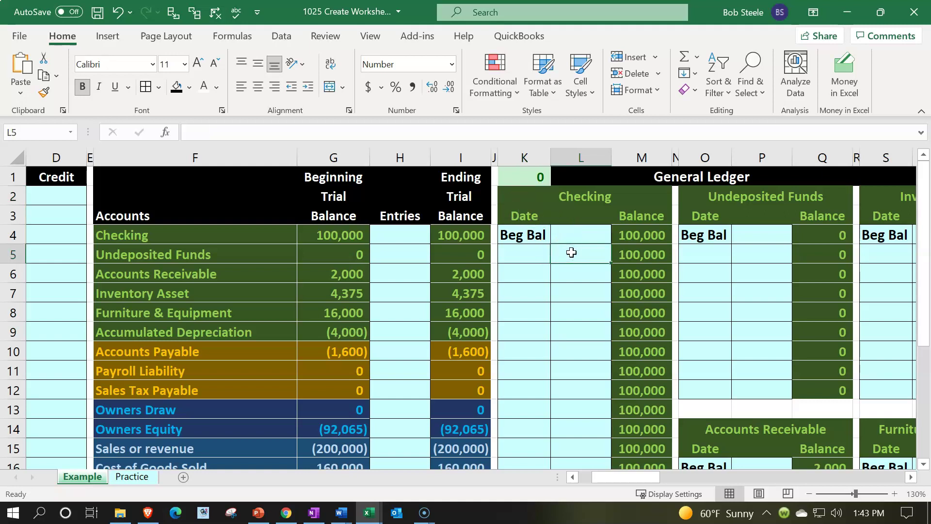
left_click(578, 259)
left_click(266, 299)
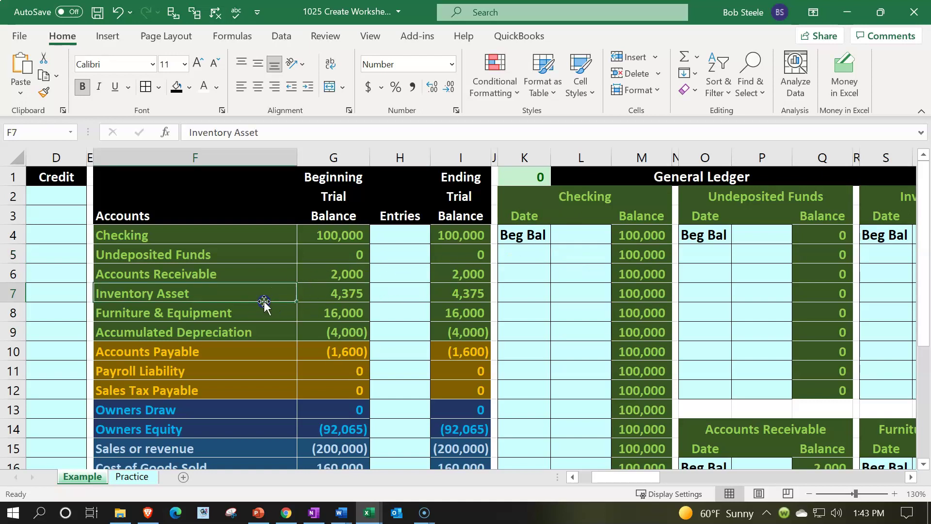
left_click(695, 291)
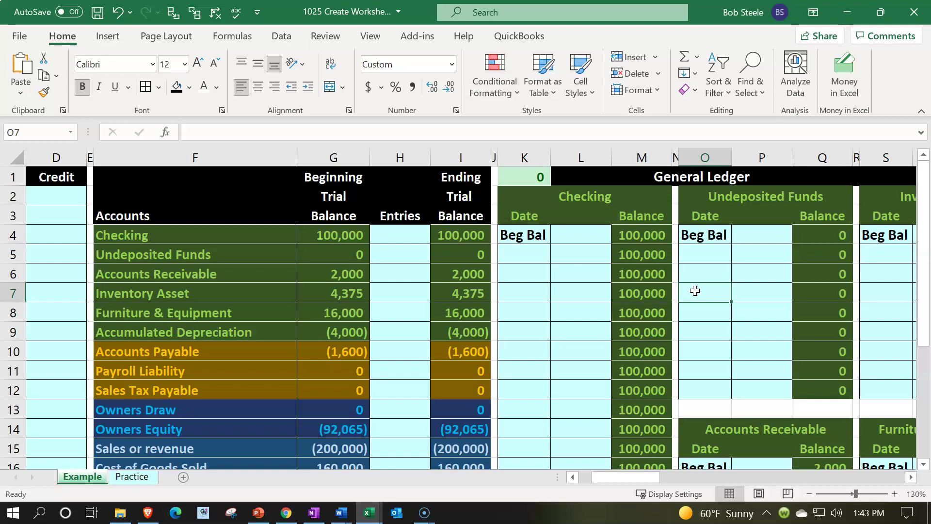
key("Right")
key("Right")
key("Right")
key("Right")
key("Left")
key("Left")
key("Left")
key("Left")
key("Left")
key("Left")
key("Left")
key("Left")
key("Left")
key("Left")
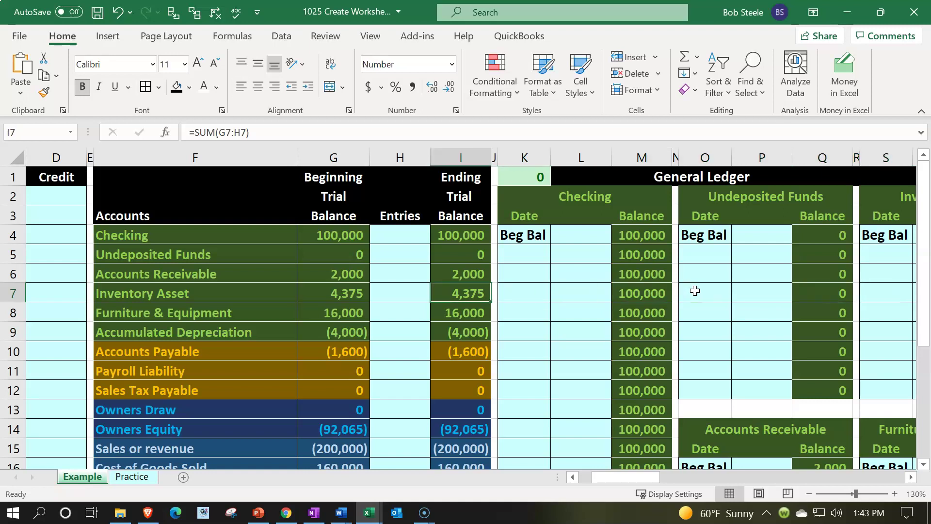
scroll(694, 290, "down", 1)
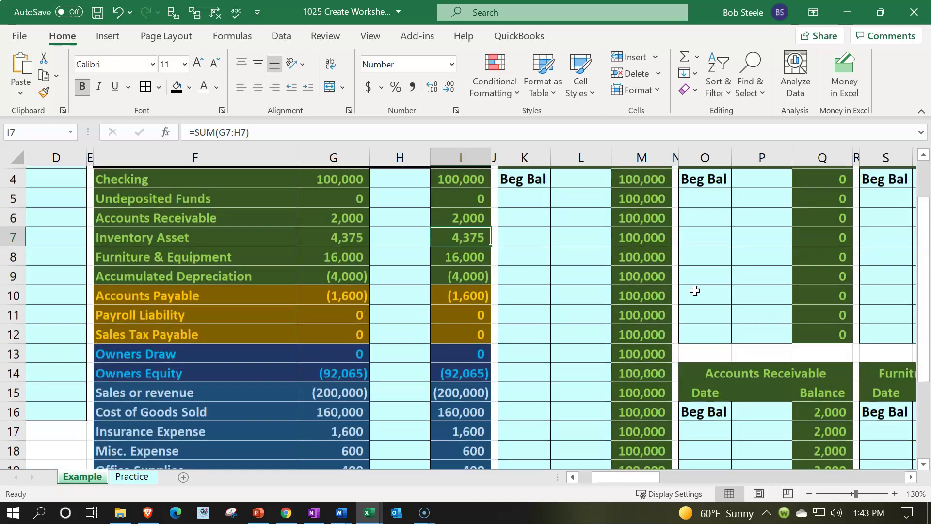
scroll(688, 320, "up", 1)
left_click(463, 236)
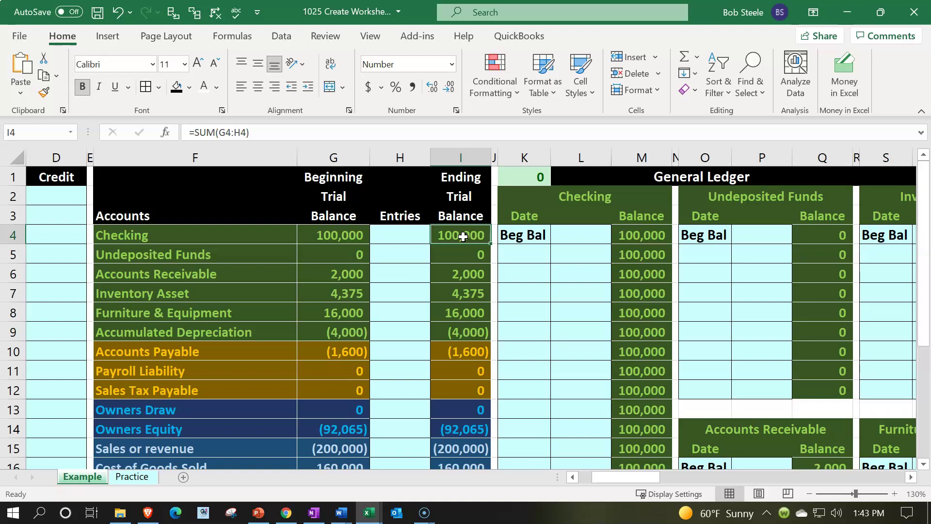
Review the check-total formula in K1.
double_click(535, 178)
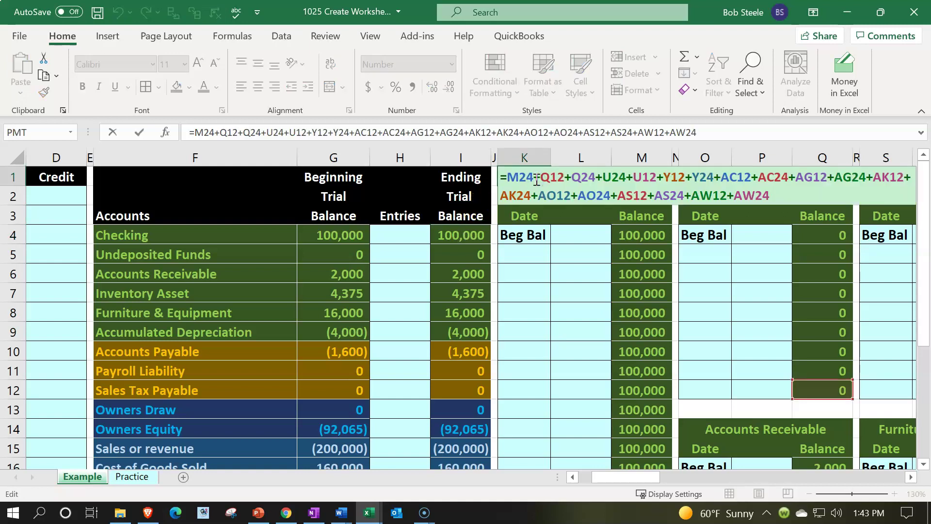
key("Return")
left_click(535, 179)
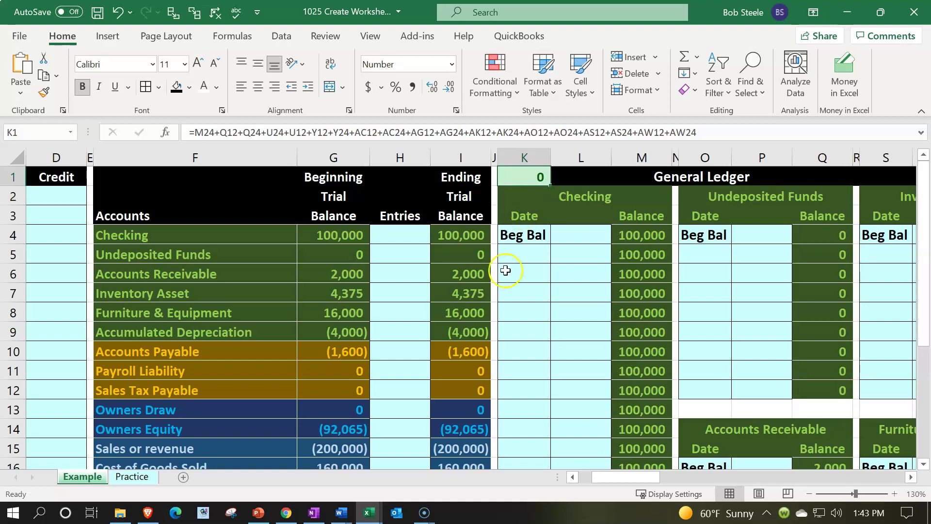
Check Entries H5:H9 and ending balances I5:I9, then go to the Practice sheet.
left_click_drag(401, 257, 400, 339)
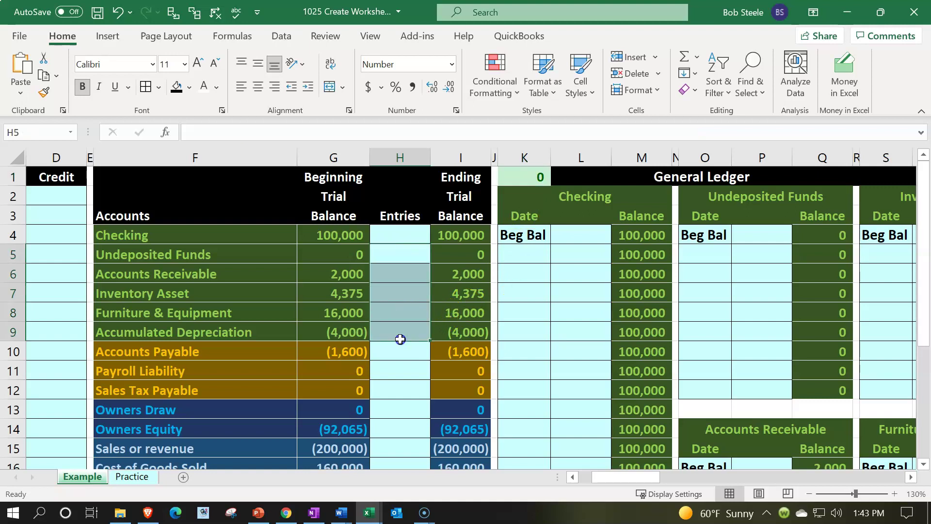
left_click(528, 179)
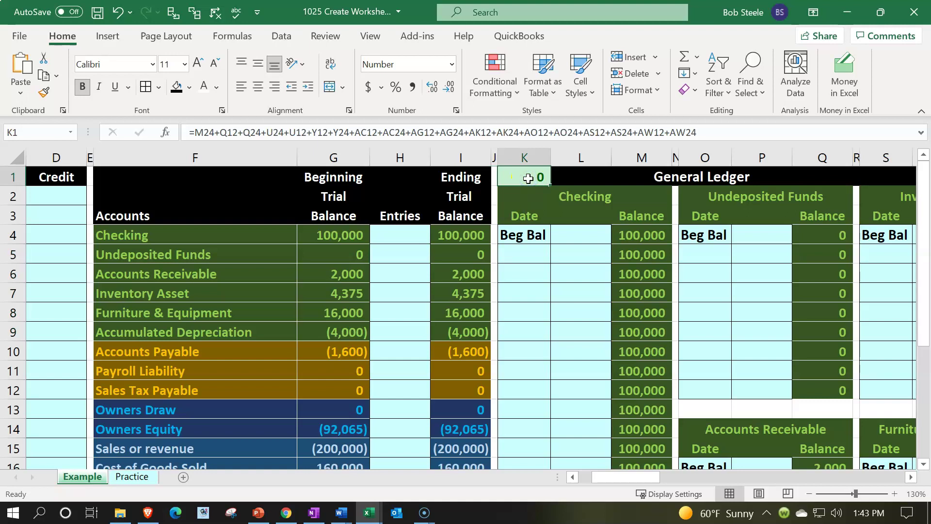
left_click(531, 188)
left_click(531, 204)
left_click_drag(463, 252, 469, 329)
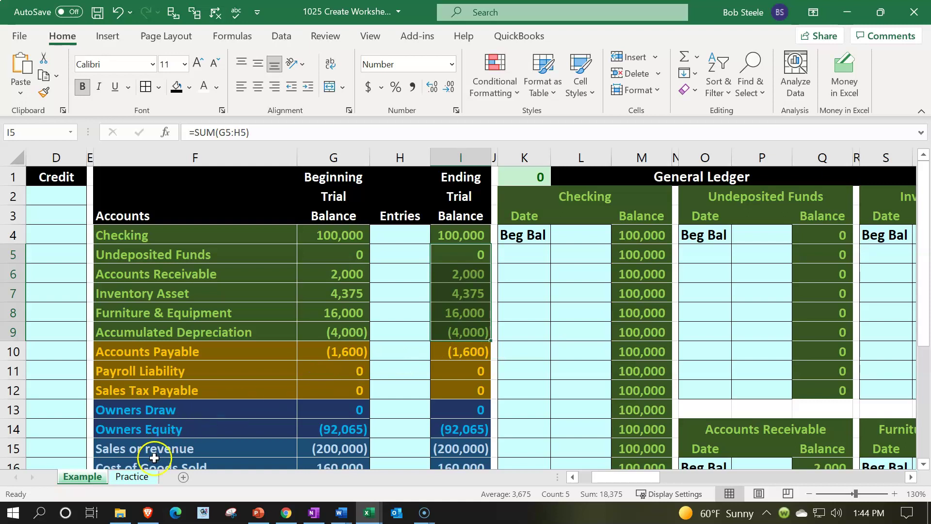
left_click(147, 476)
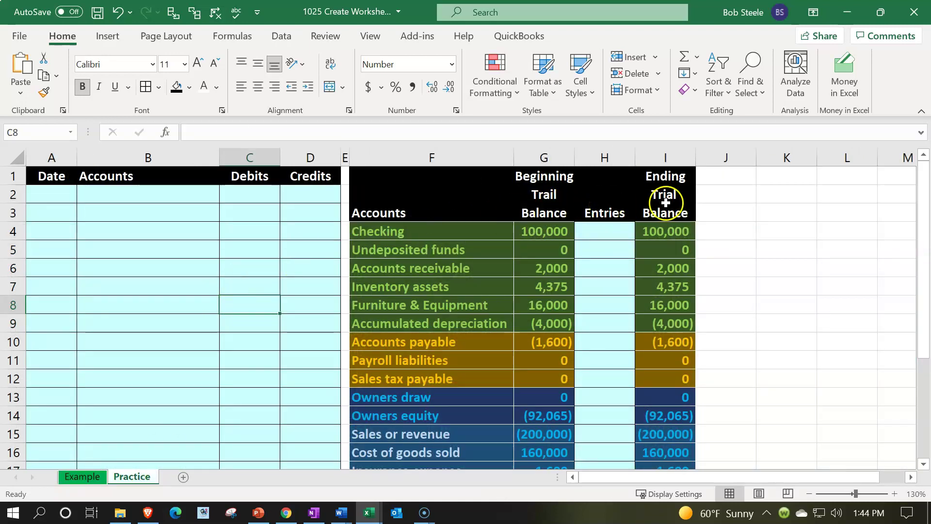
Narrow column J into a thin spacer beside the trial balance.
left_click(728, 192)
key("Right")
key("Right")
key("Right")
key("Right")
key("Right")
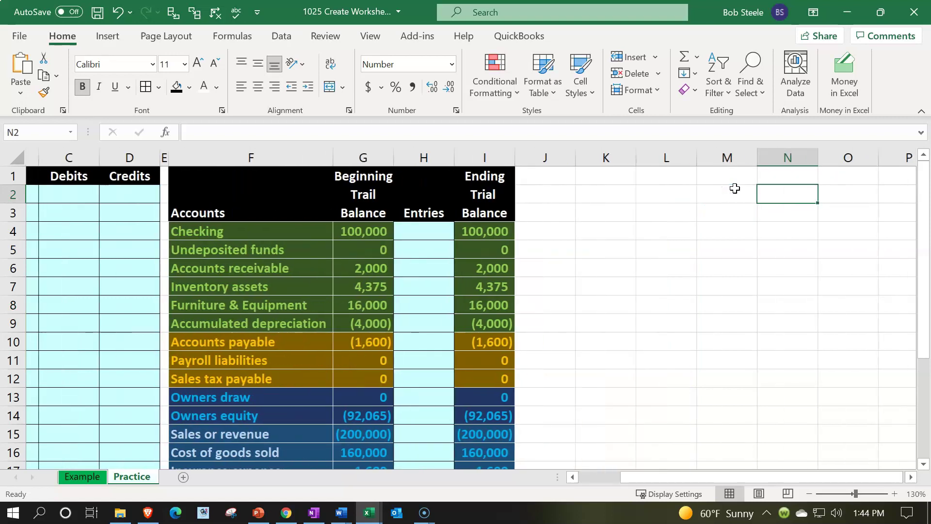
left_click_drag(562, 156, 510, 156)
left_click(545, 179)
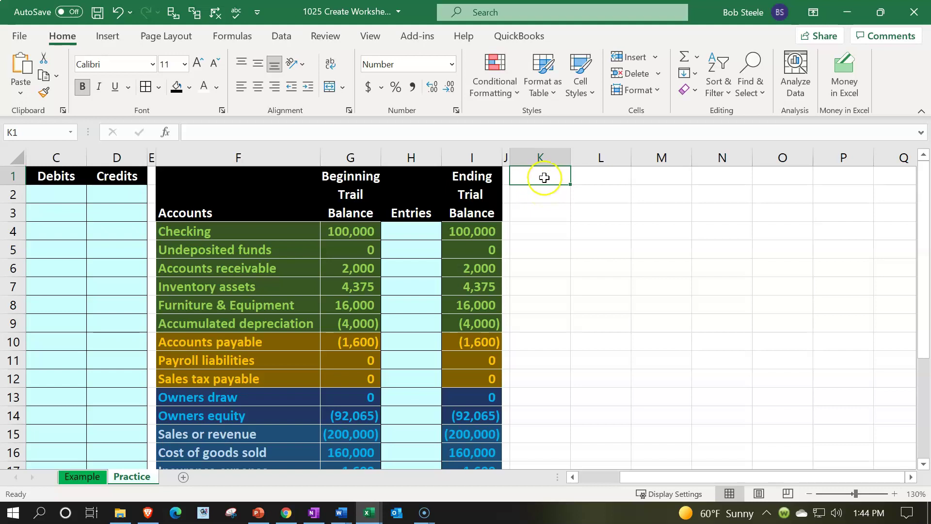
Check the G23 trial balance total, then select L1 for the ledger heading.
scroll(542, 194, "down", 3)
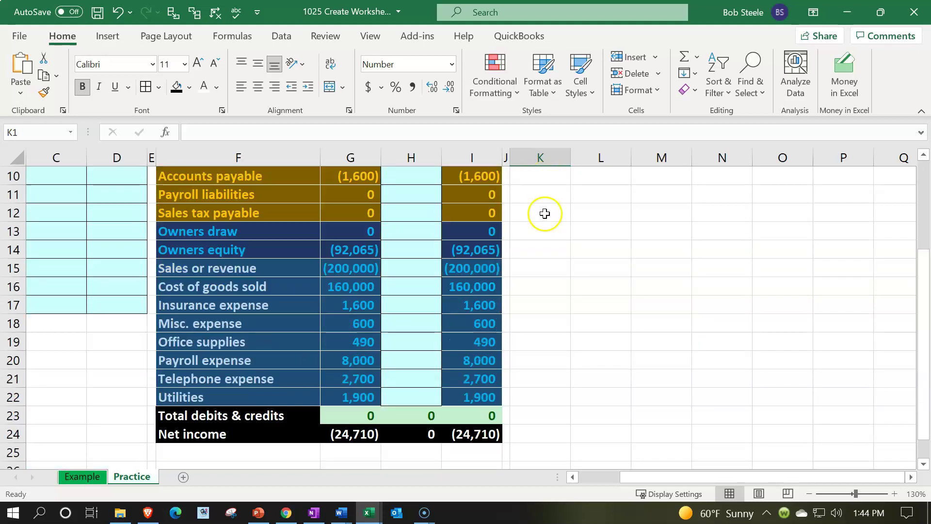
left_click(361, 413)
scroll(402, 410, "up", 3)
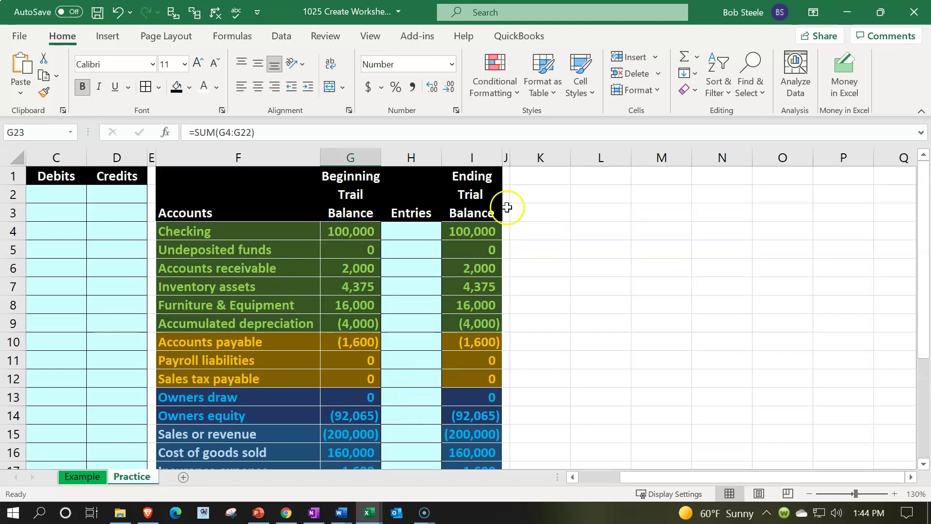
left_click(522, 177)
left_click(592, 177)
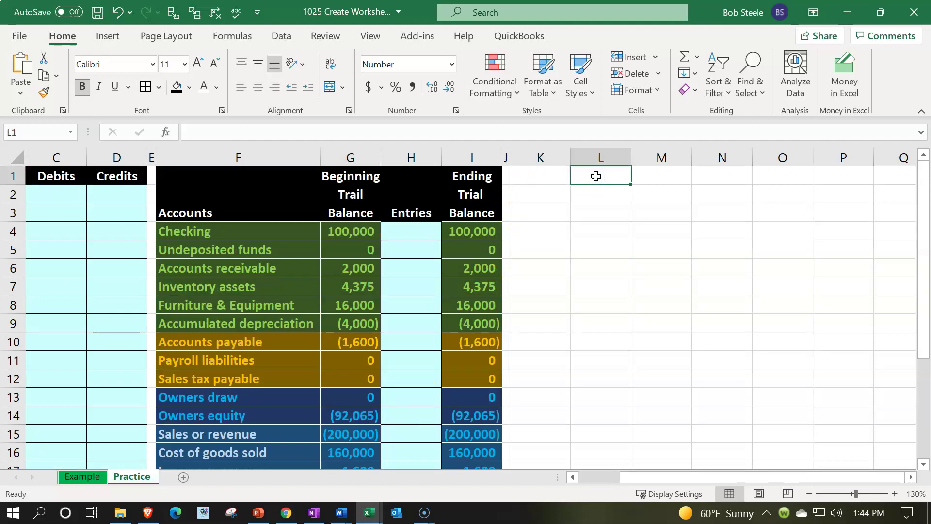
Enter 'General Ledger (GL)' in L1 and give L1:N1 black fill with white text.
type("General Ledger (GL")
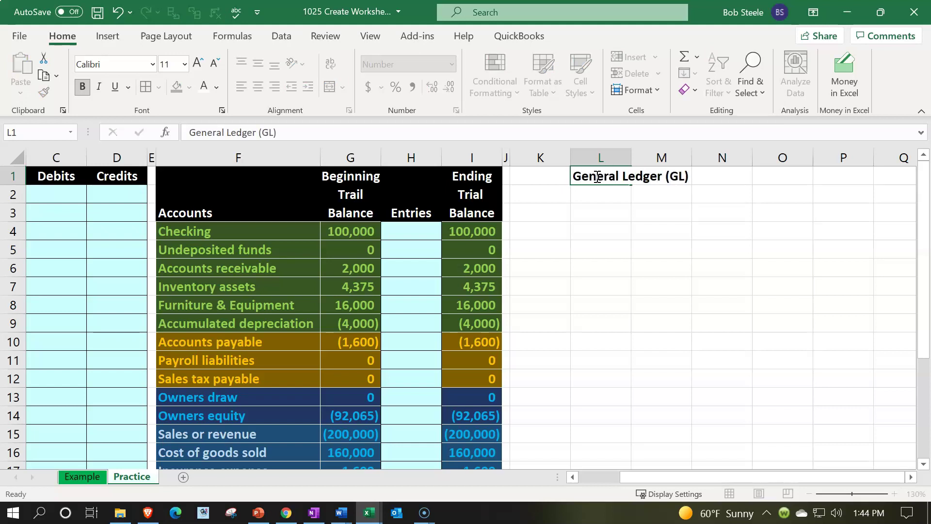
key("Return")
left_click_drag(596, 176, 696, 179)
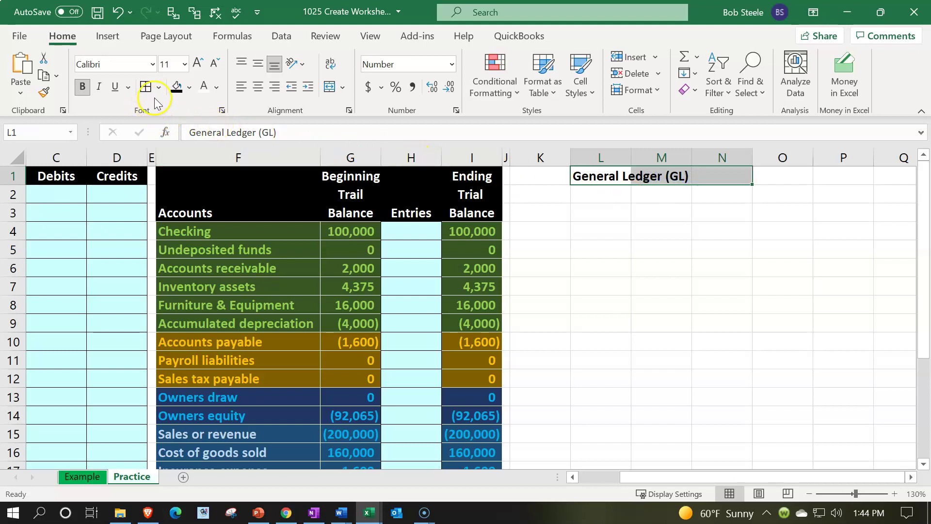
left_click(176, 87)
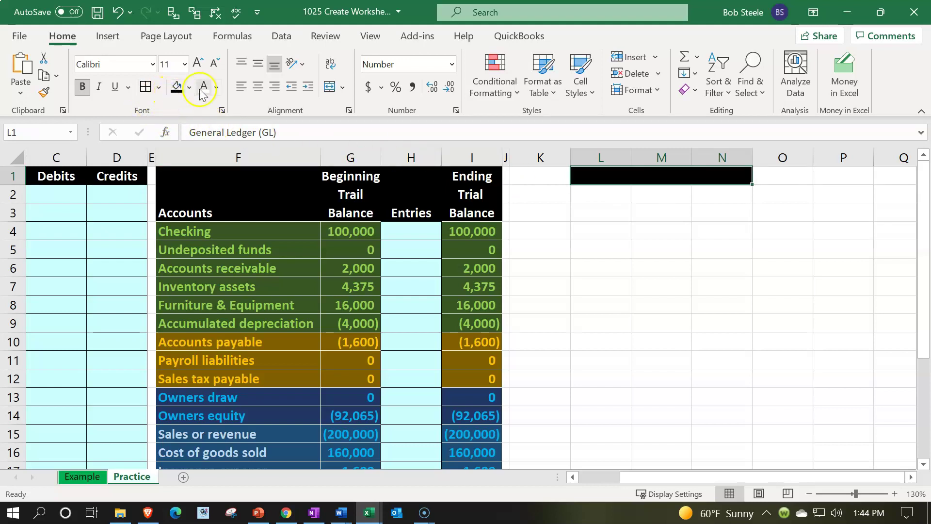
left_click(200, 88)
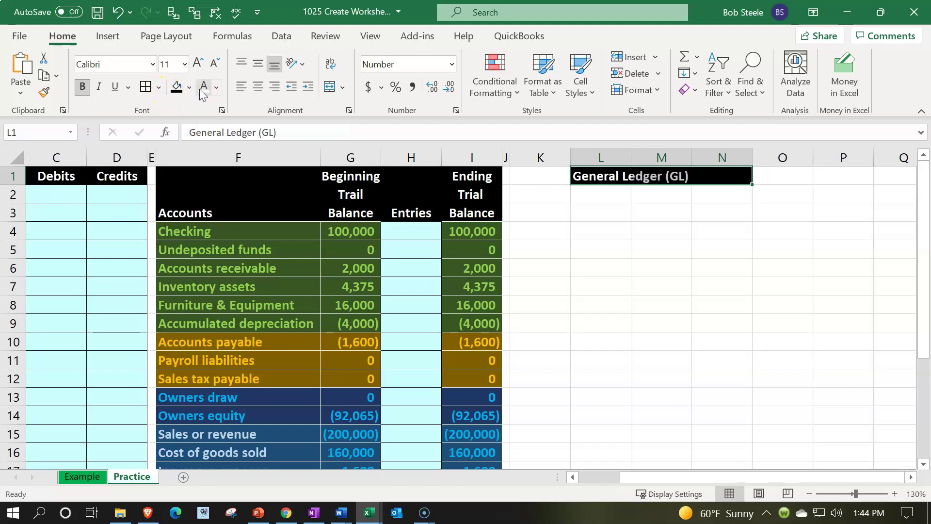
left_click(583, 183)
Fill K1 black to match the General Ledger heading.
left_click(548, 177)
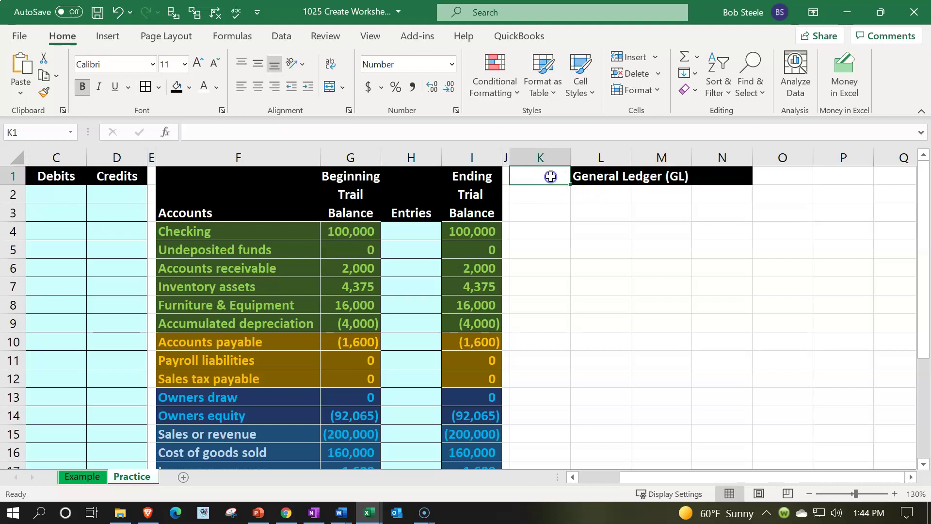
left_click(176, 86)
left_click(588, 175)
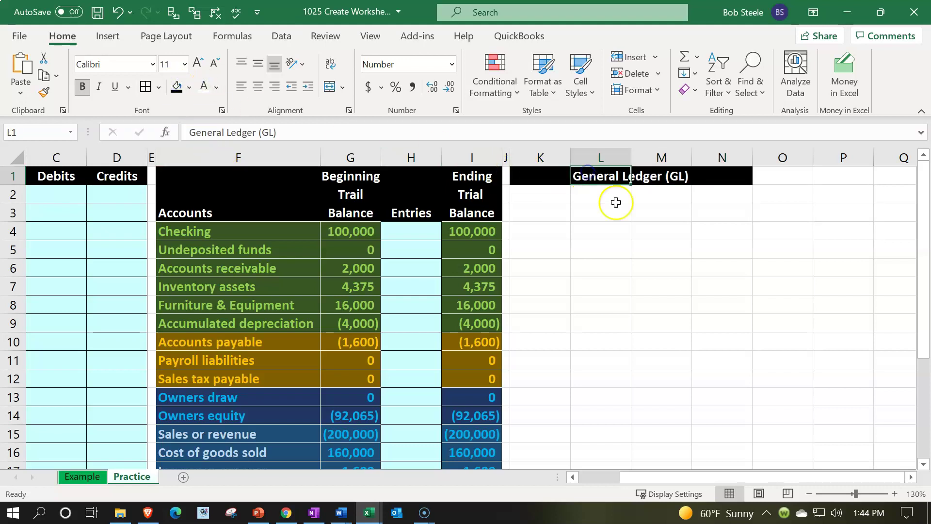
left_click(546, 181)
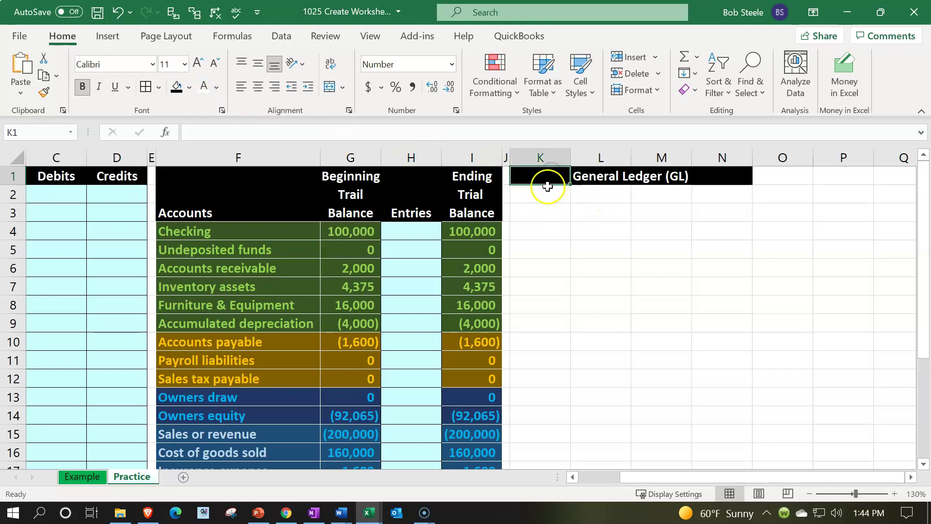
left_click(547, 192)
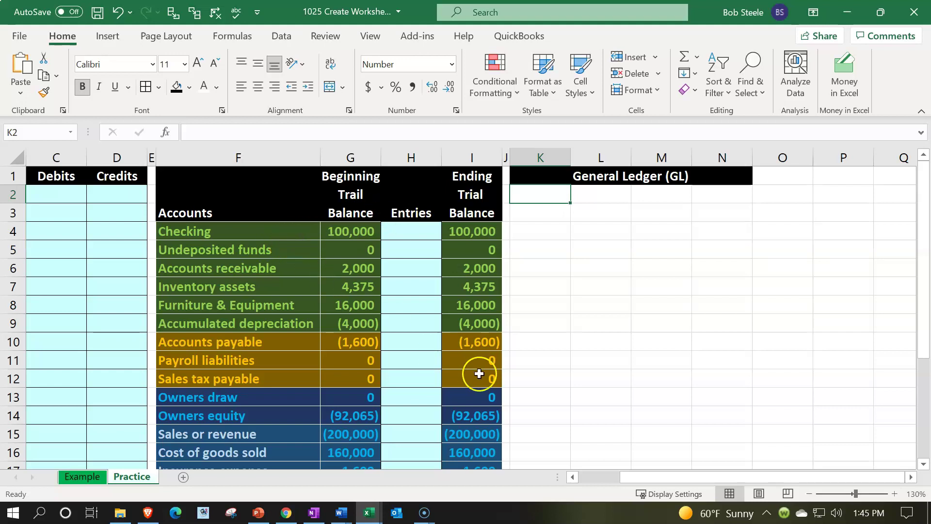
Link K2 by formula to the Checking account name in the trial balance.
type("=")
key("Left")
key("Left")
key("Left")
key("Left")
key("Left")
key("Down")
key("Down")
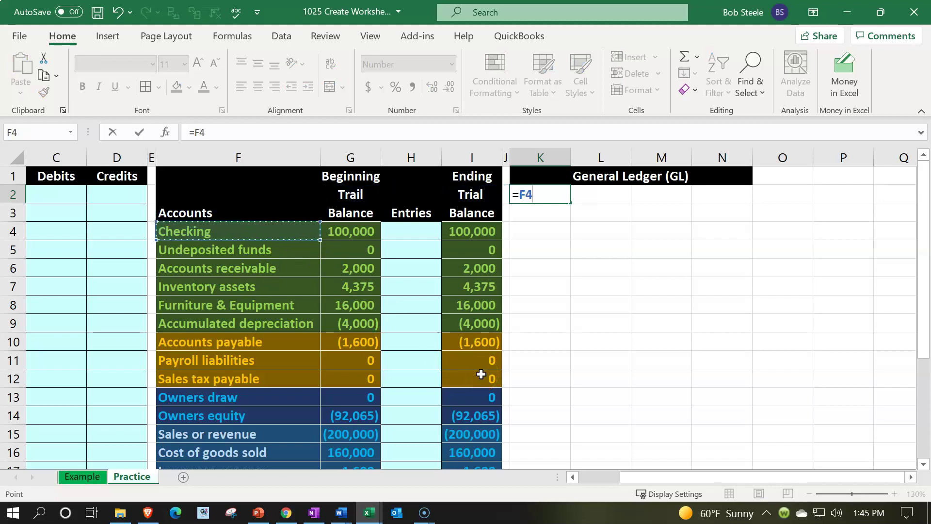
key("Return")
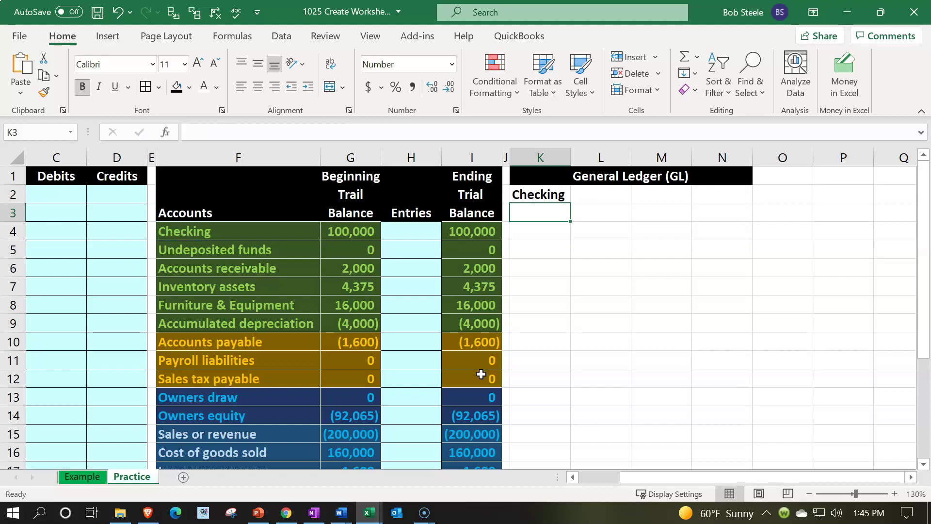
Add Date, Entry and Balance headers in K3:M3 under the Checking label.
type("Date")
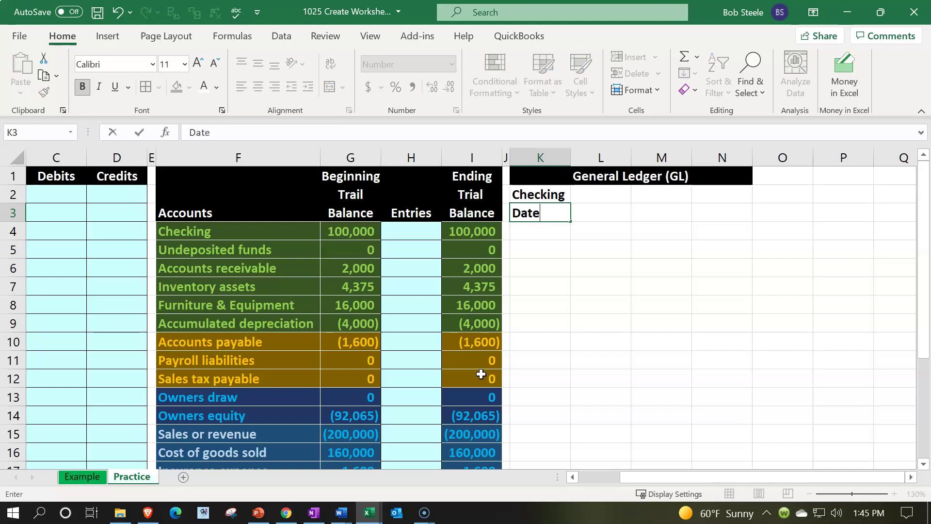
key("Tab")
type("Ent")
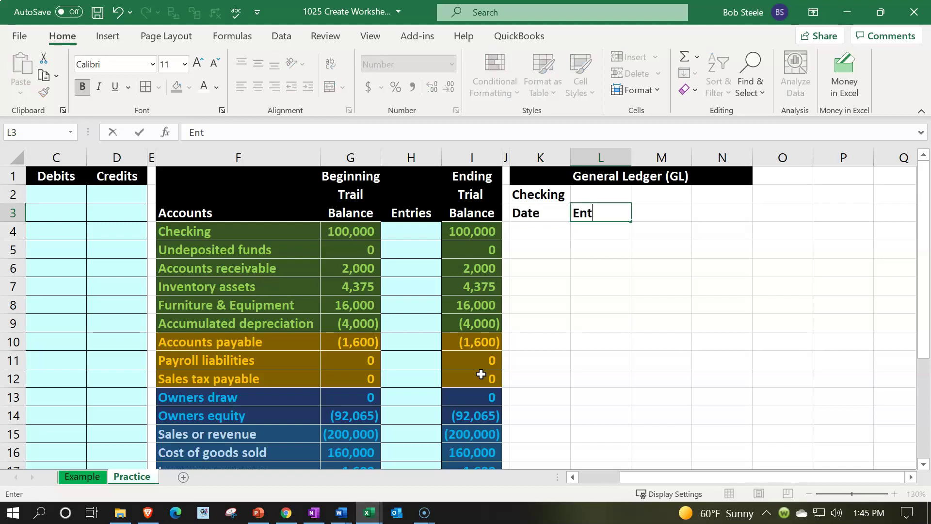
key("Tab")
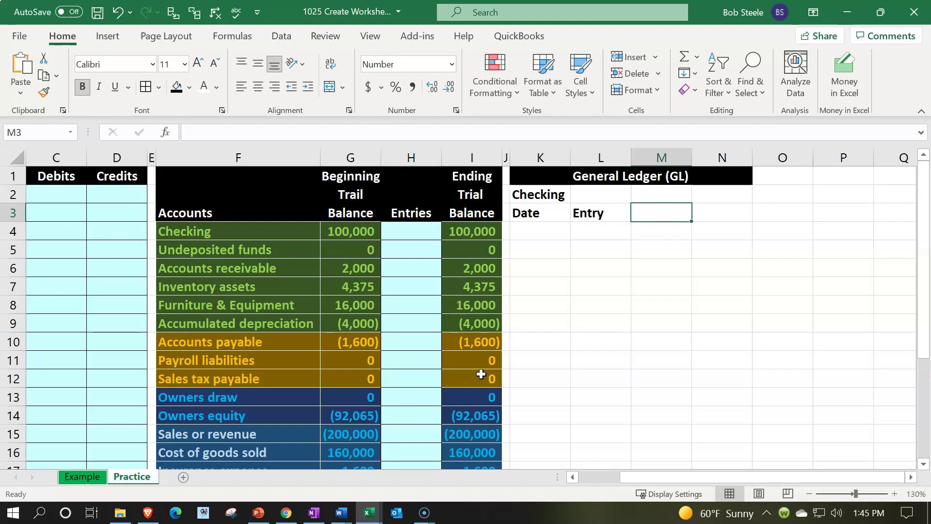
type("Balance")
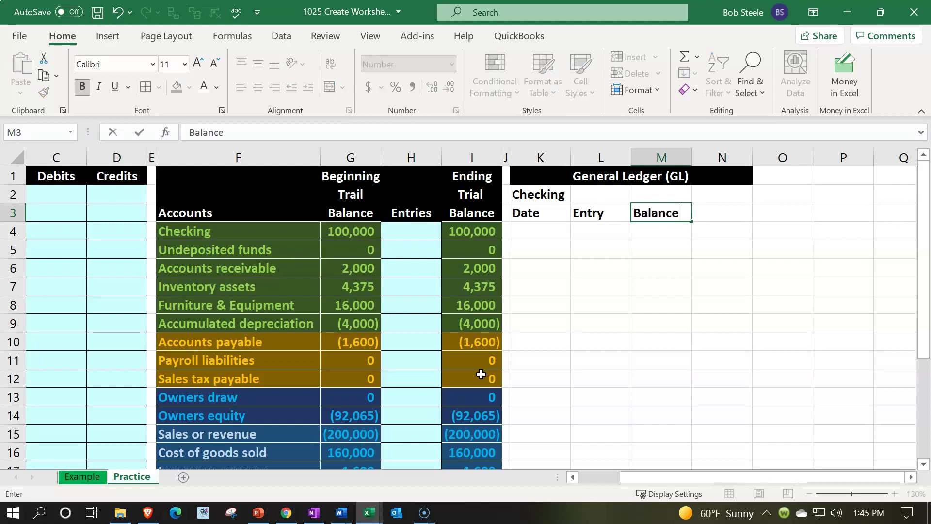
key("Return")
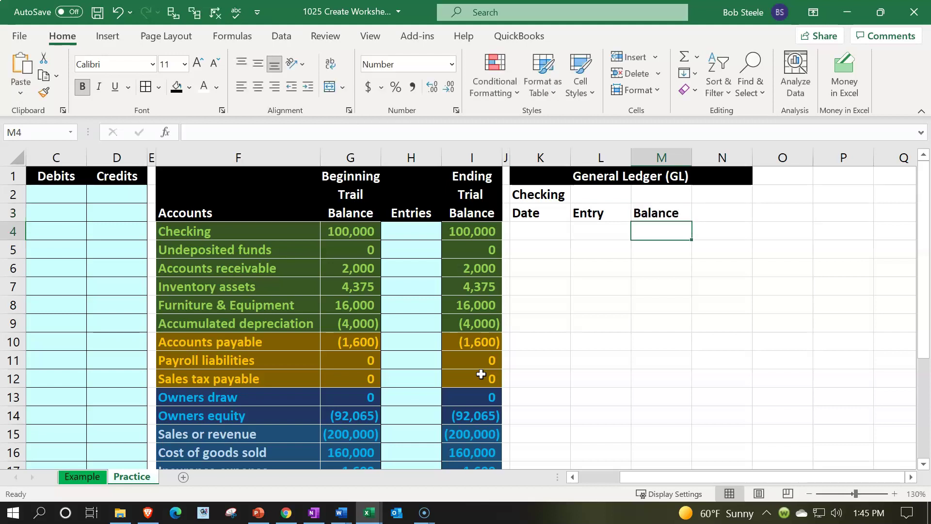
left_click(546, 214)
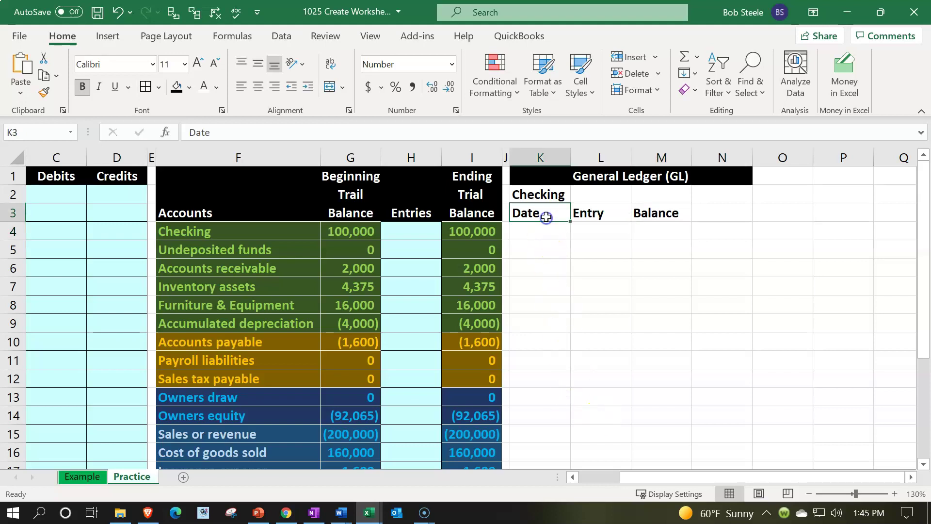
left_click(549, 227)
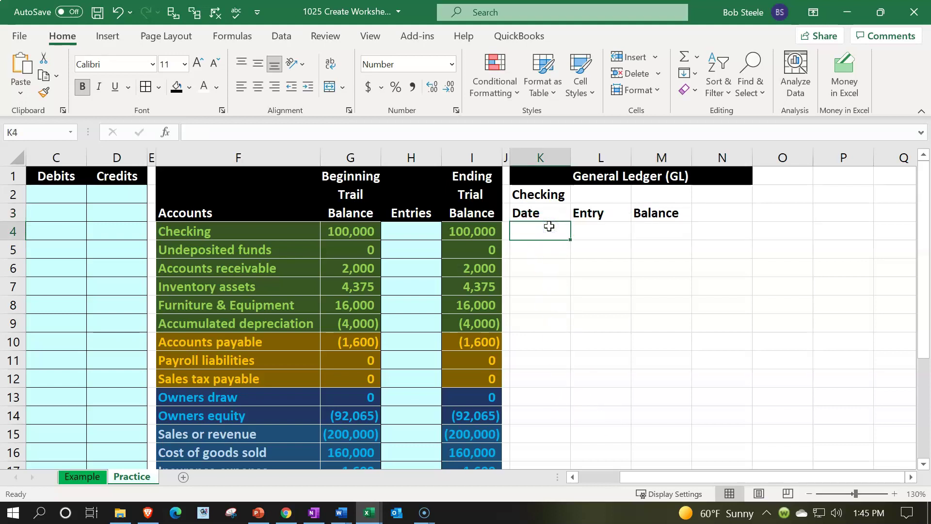
key("Left")
key("Left")
key("Left")
key("Left")
key("Left")
key("Left")
key("Left")
key("Left")
key("Left")
key("Left")
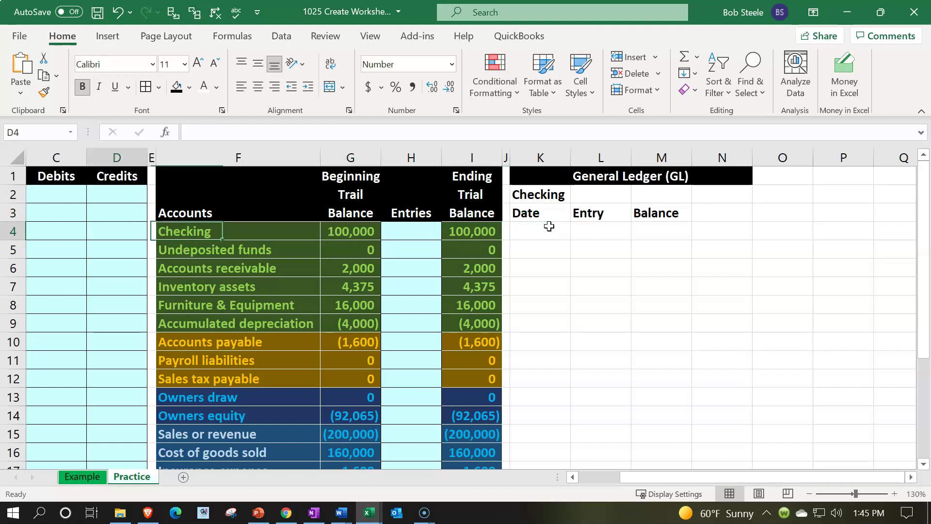
key("Up")
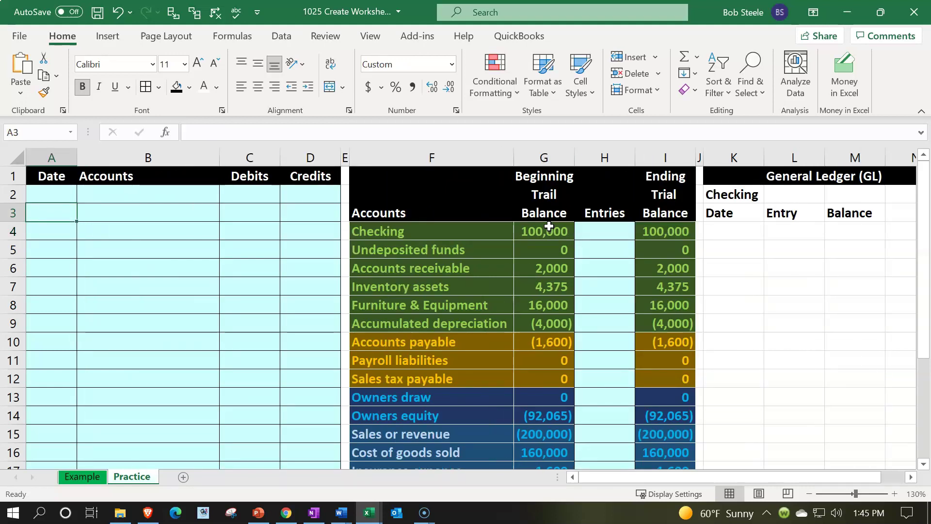
Format Painter the journal date cell A3's light-blue formatting onto K4:K15.
left_click(61, 213)
left_click(43, 93)
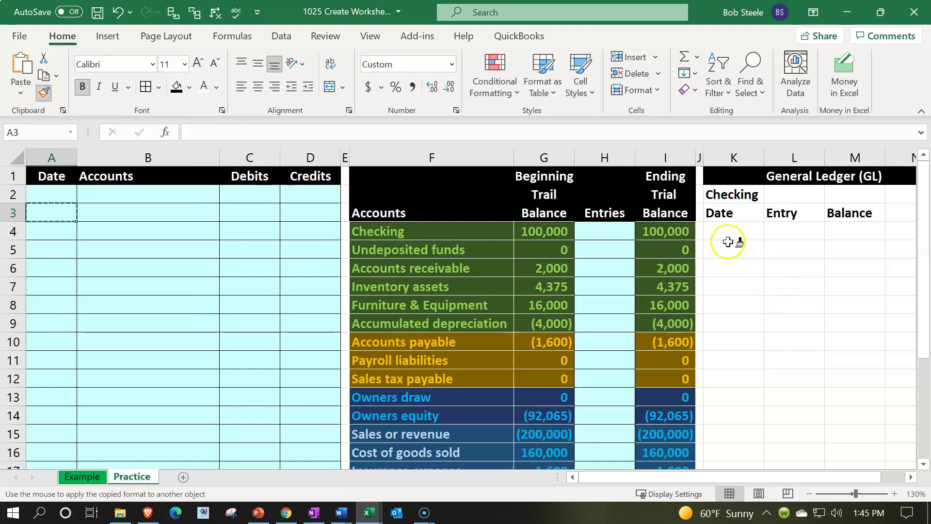
mouse_move(729, 231)
left_mouse_down()
mouse_move(735, 459)
mouse_move(735, 436)
left_mouse_up()
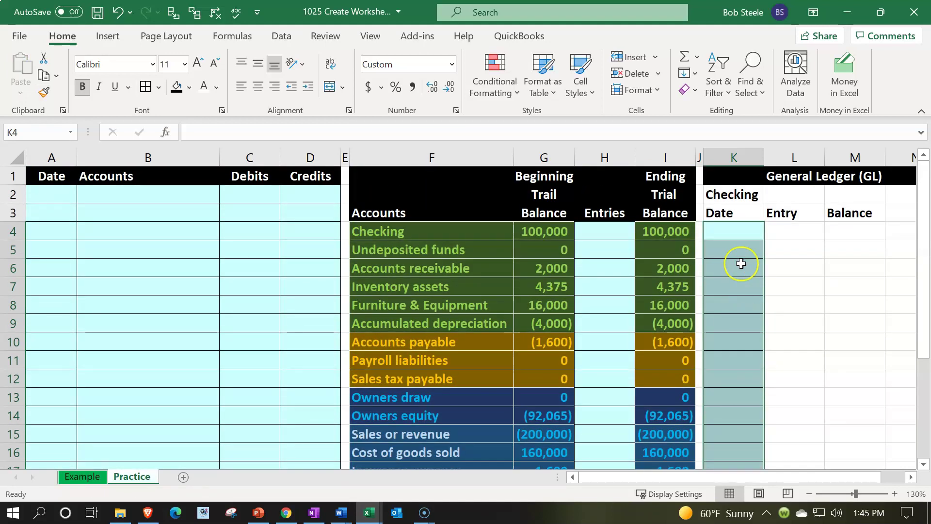
Test the sample date 1/1 in K4, clear it, and select K2:M2.
left_click(734, 235)
type("1/1")
key("Return")
key("Up")
key("Delete")
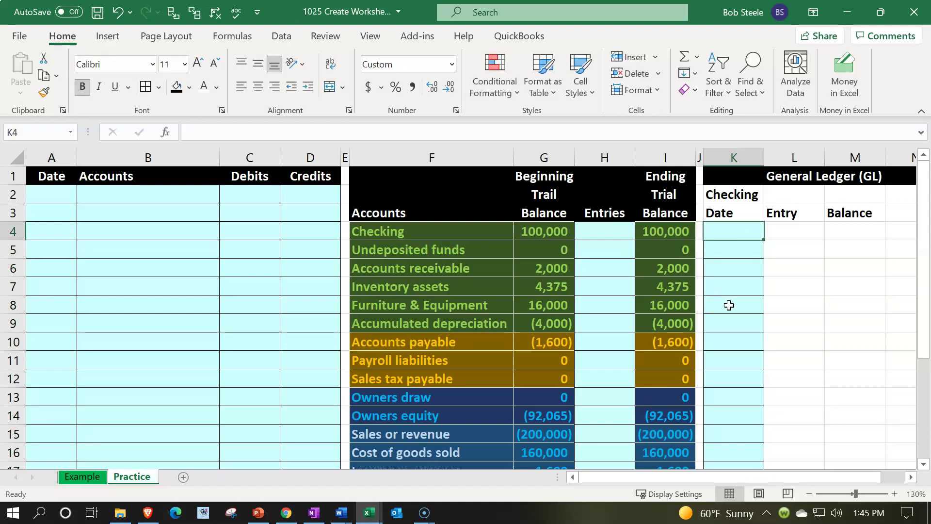
key("Right")
key("Right")
key("Right")
key("Right")
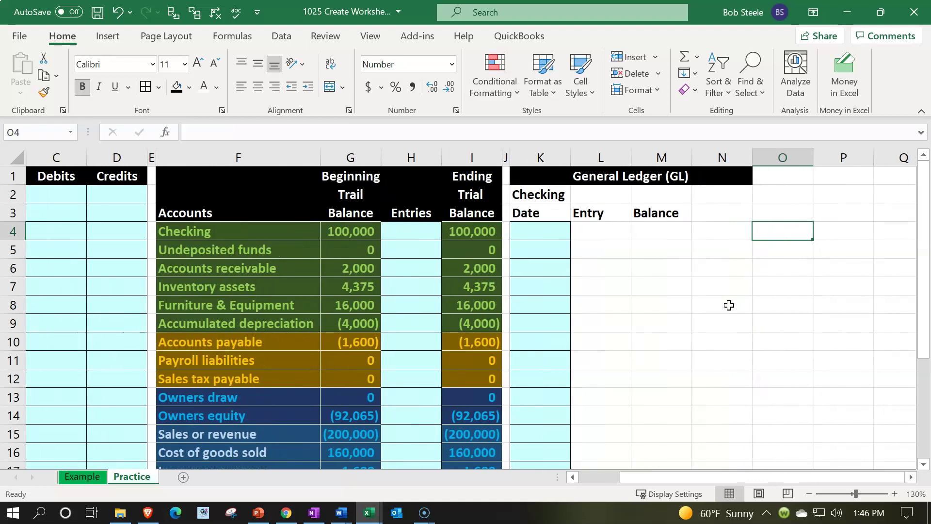
left_click_drag(555, 194, 636, 191)
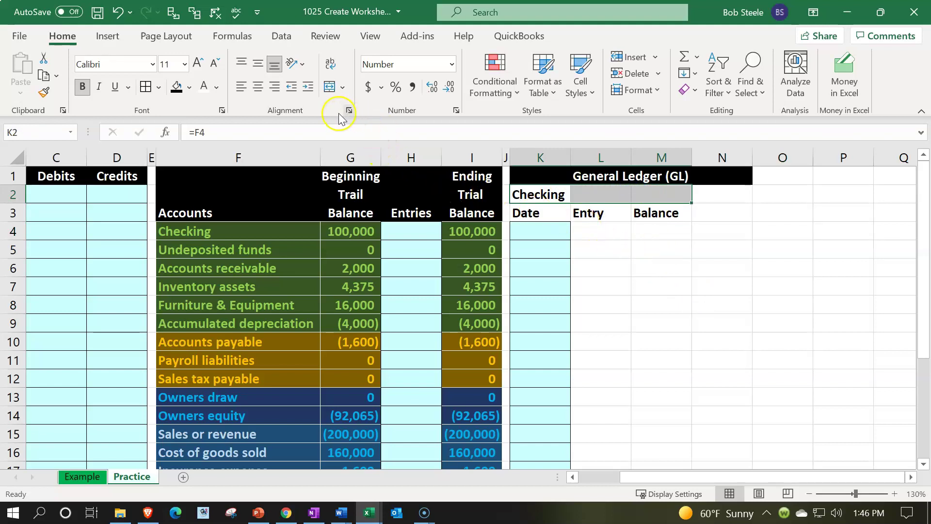
left_click(328, 88)
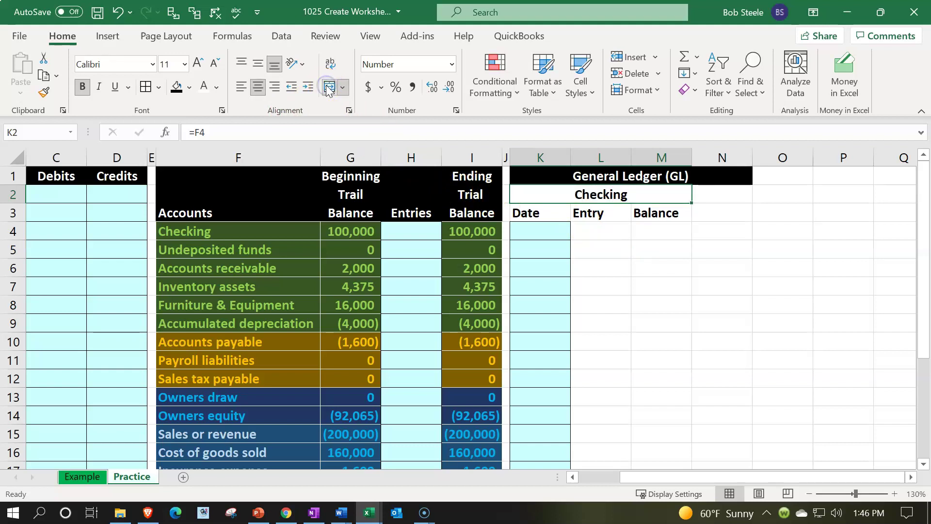
left_click(544, 154)
left_click(613, 154)
left_click(657, 156)
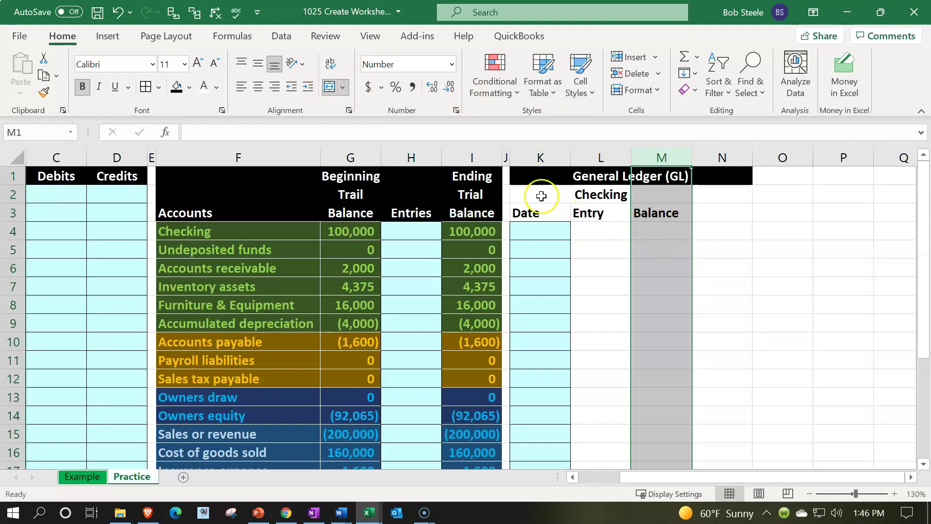
left_click(117, 13)
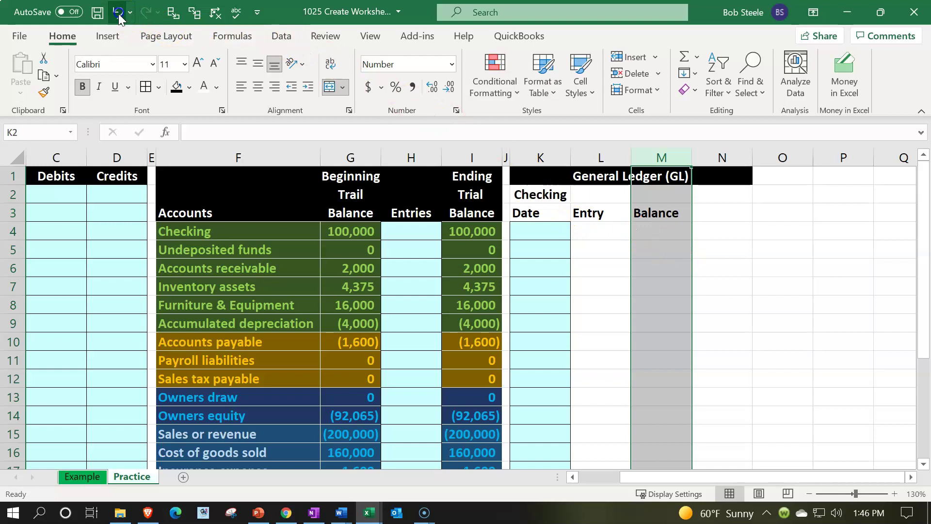
left_click(586, 235)
left_click_drag(527, 193, 642, 190)
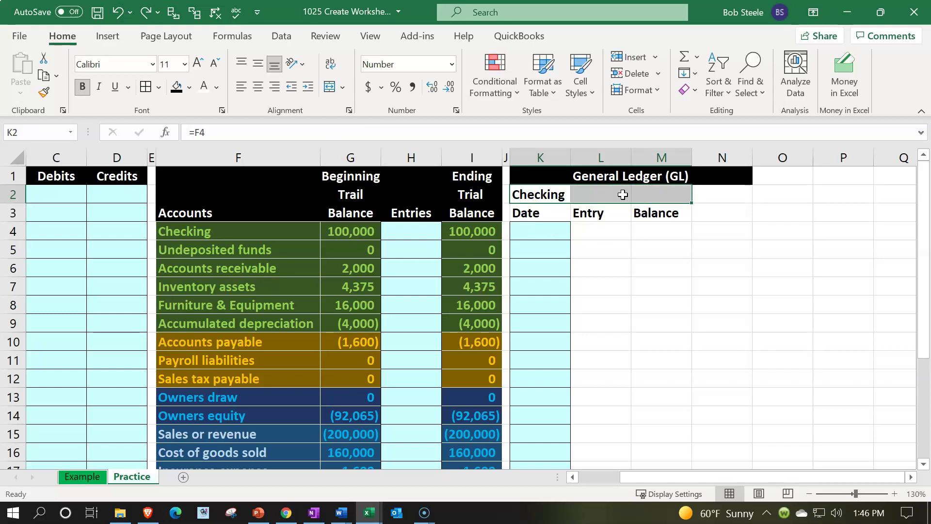
Set K2:M2 horizontal alignment to Center Across Selection in Format Cells.
right_click(623, 194)
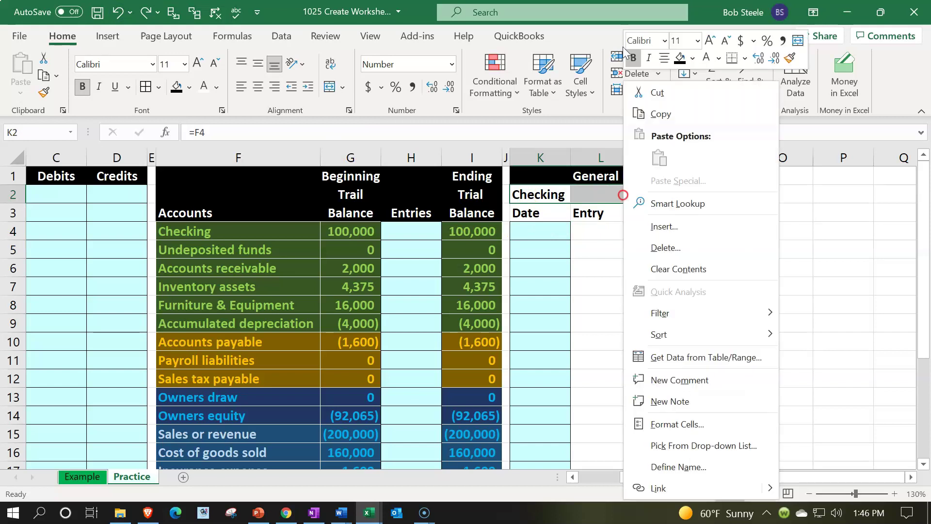
left_click(670, 423)
left_click_drag(600, 138, 245, 141)
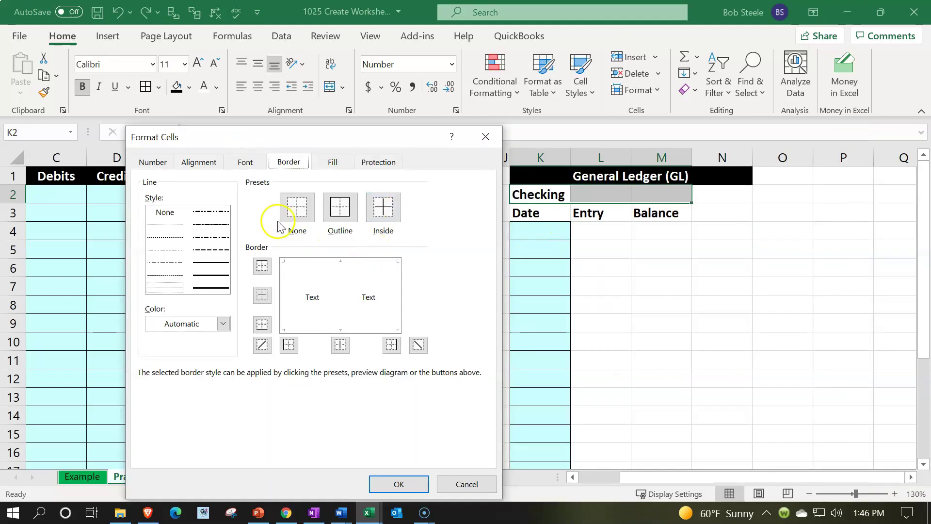
left_click(200, 163)
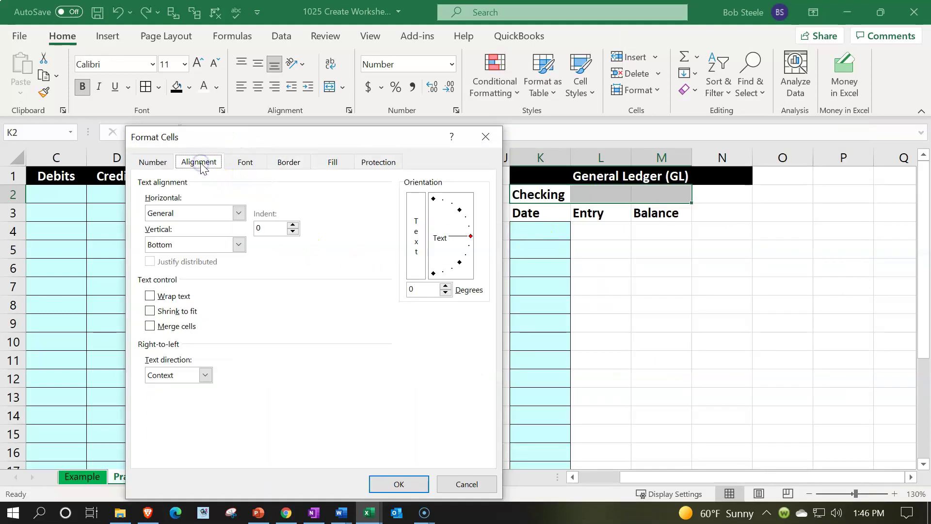
left_click(239, 214)
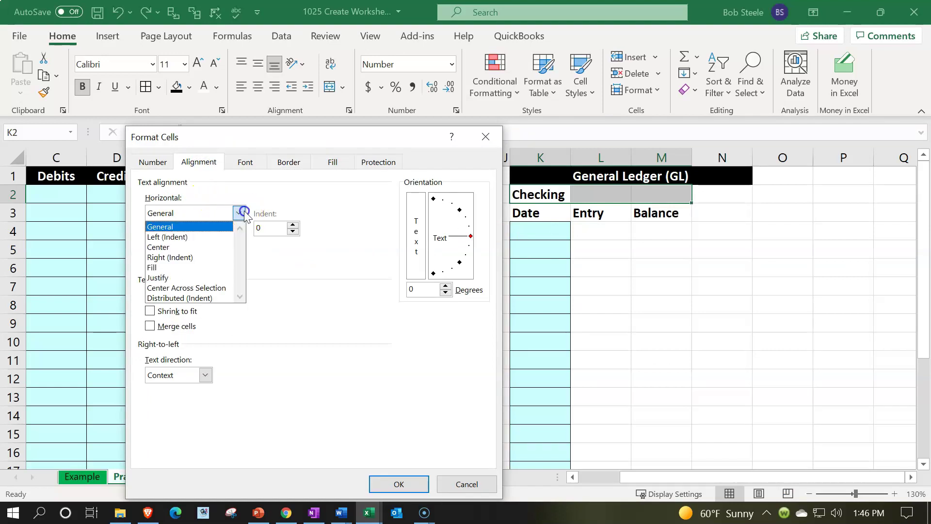
left_click(215, 289)
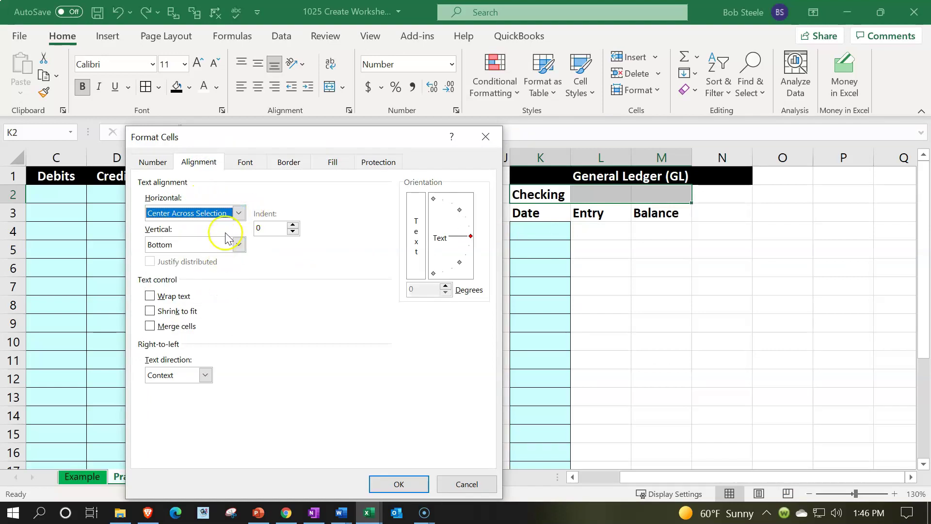
left_click(398, 484)
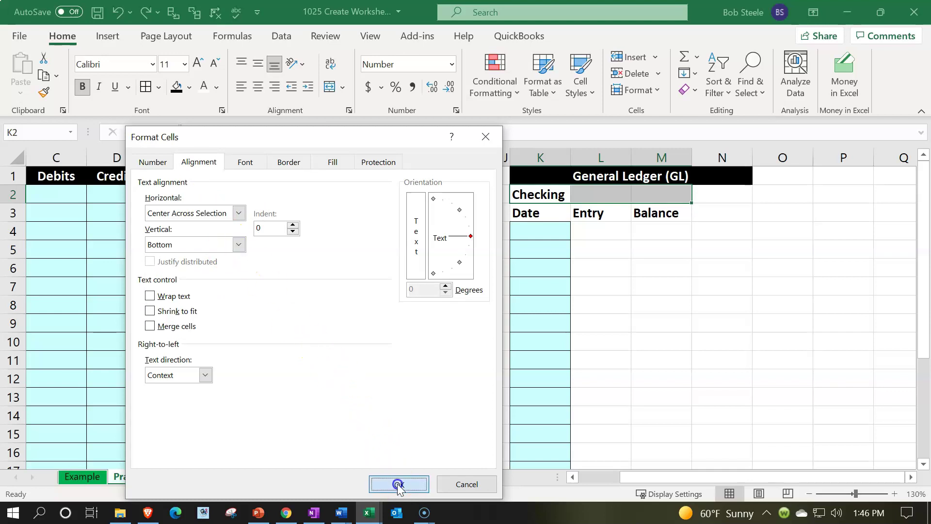
Verify the centred Checking heading and select the ledger header block K2:M3.
left_click(664, 318)
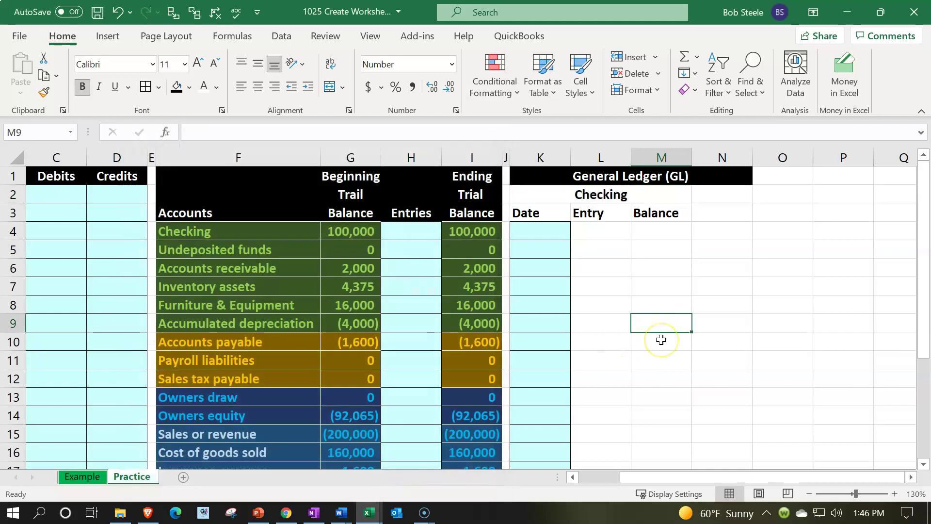
left_click(601, 157)
left_click(543, 157)
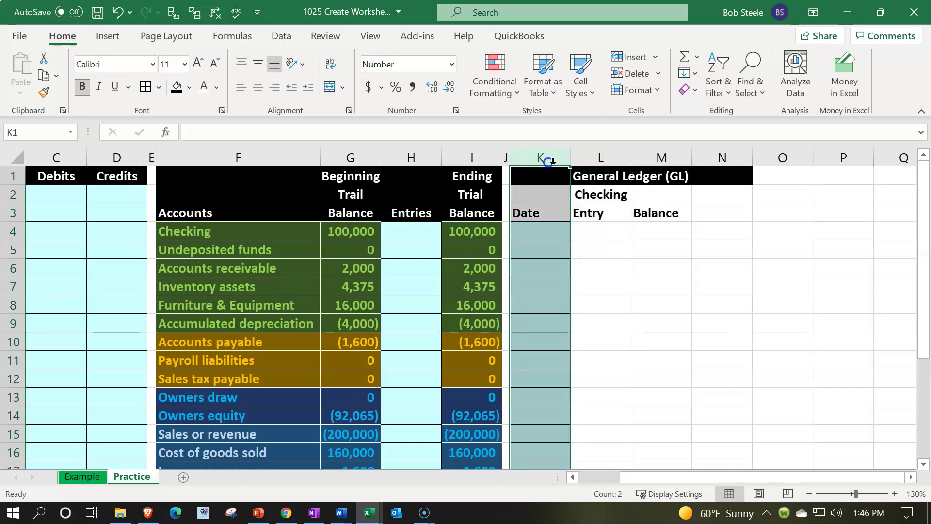
left_click(663, 157)
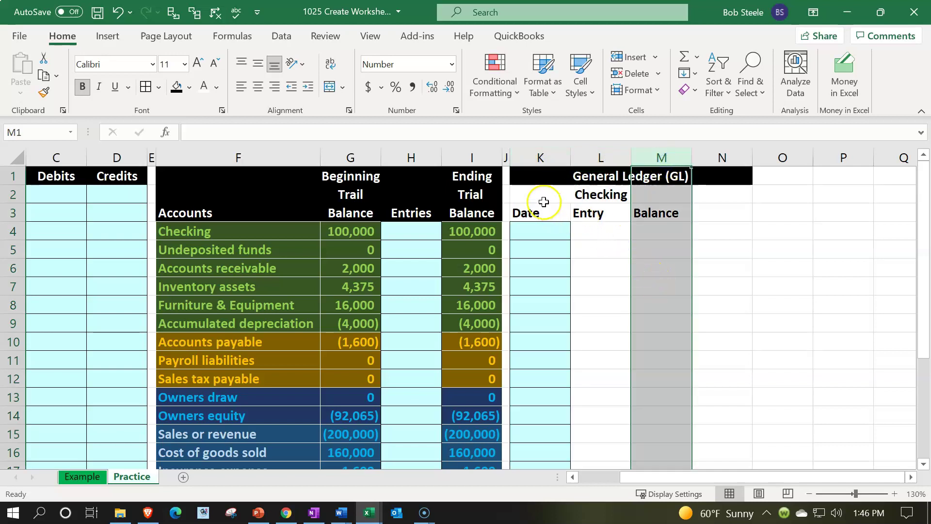
left_click(541, 195)
left_click_drag(540, 195, 640, 212)
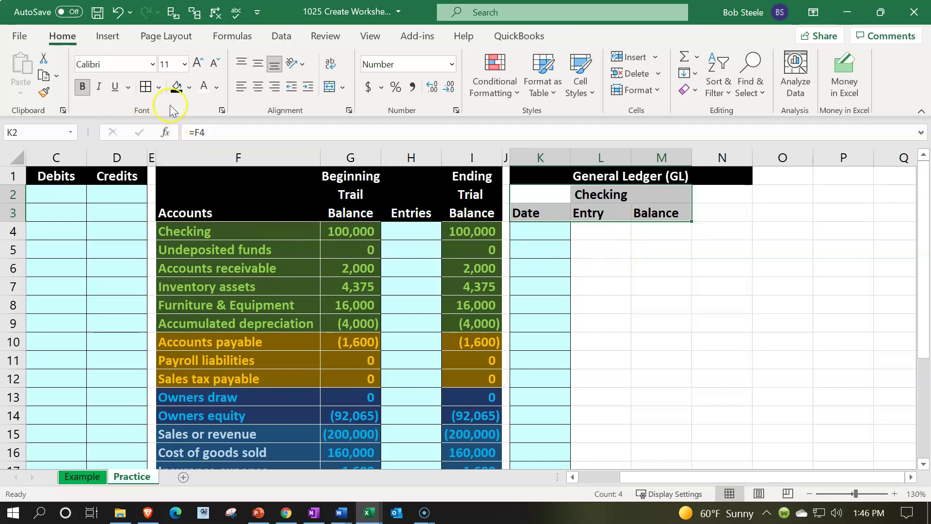
Give the K2:M3 ledger headers a dark green fill and green text.
left_click(188, 88)
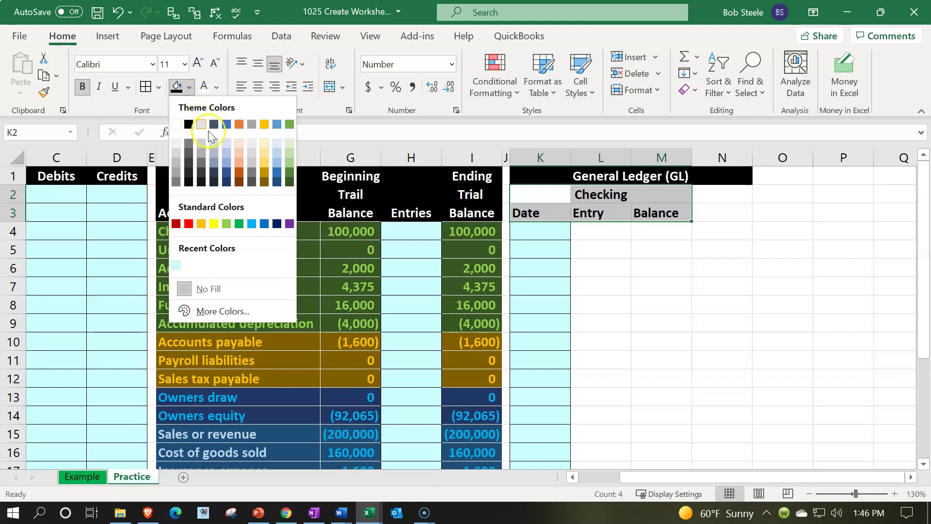
left_click(290, 180)
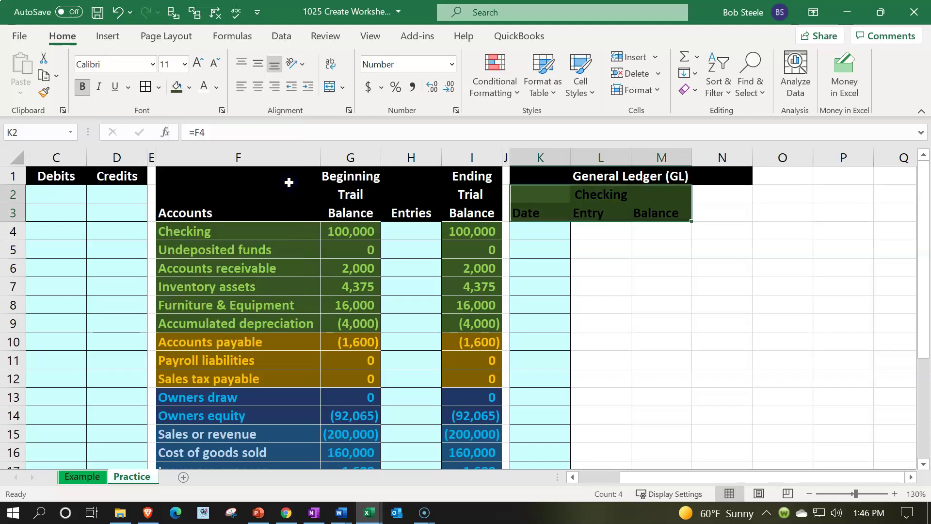
left_click(216, 87)
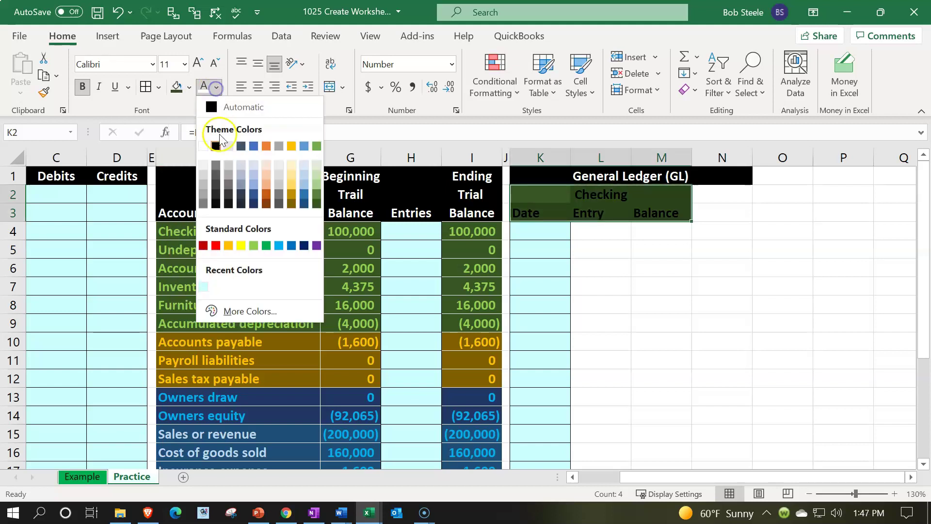
left_click(255, 245)
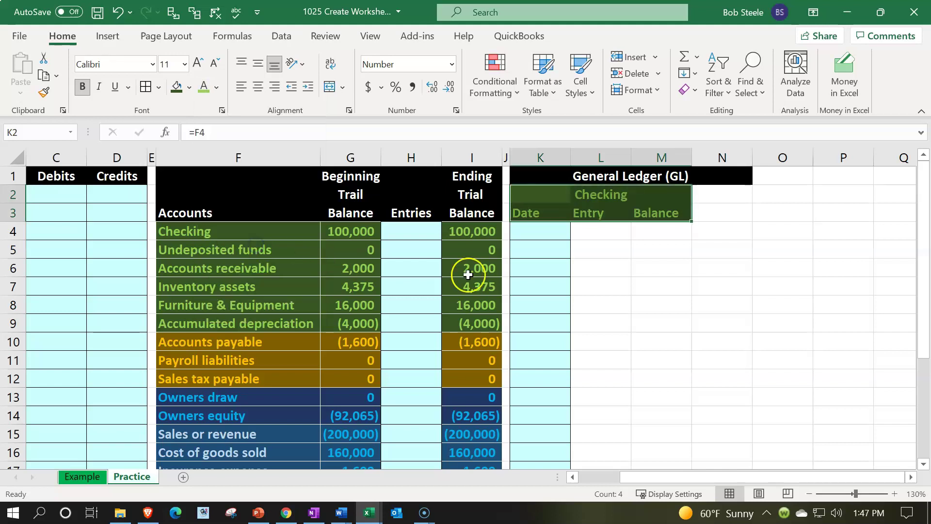
left_click(620, 297)
Centre the Date, Entry and Balance headings and make column K narrower.
left_click_drag(552, 214, 640, 214)
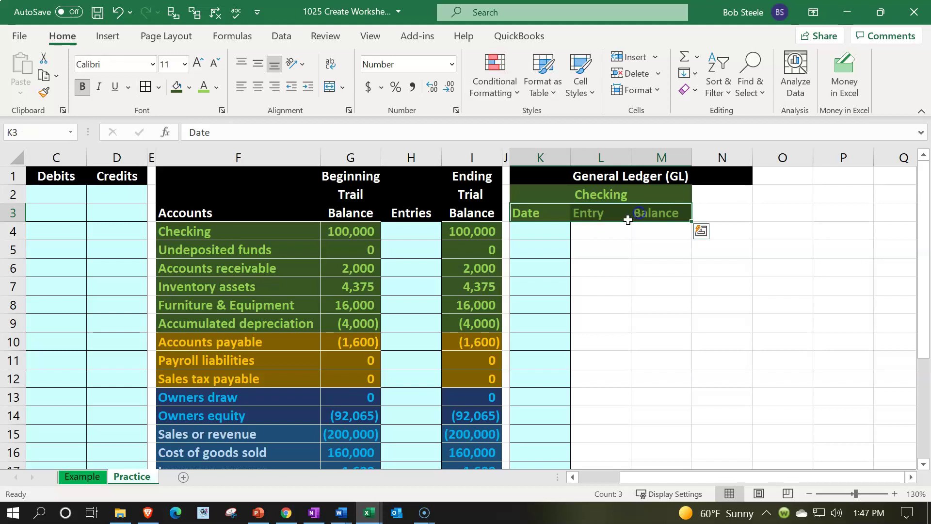
left_click(258, 86)
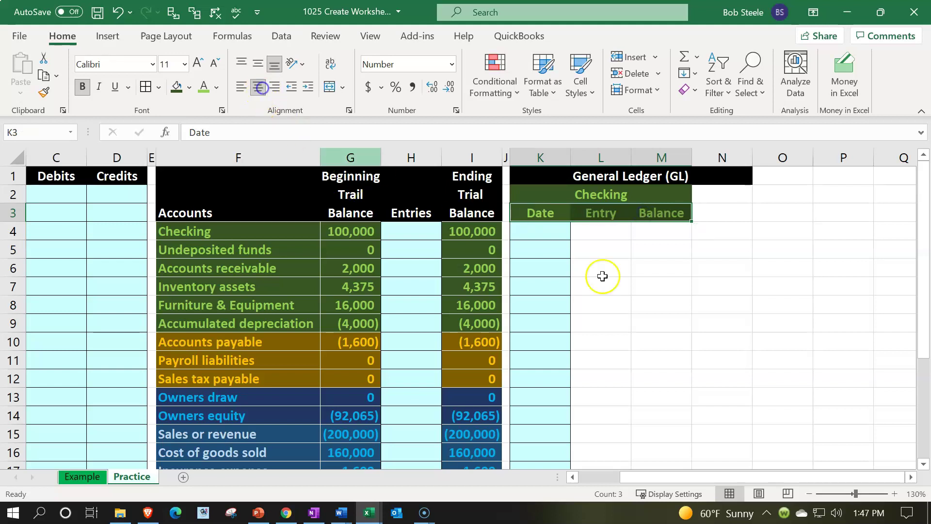
left_click_drag(662, 304, 662, 286)
left_click_drag(570, 158, 543, 157)
left_click_drag(547, 160, 555, 160)
Enter 12/31 in K4 and widen column K slightly.
left_click(543, 239)
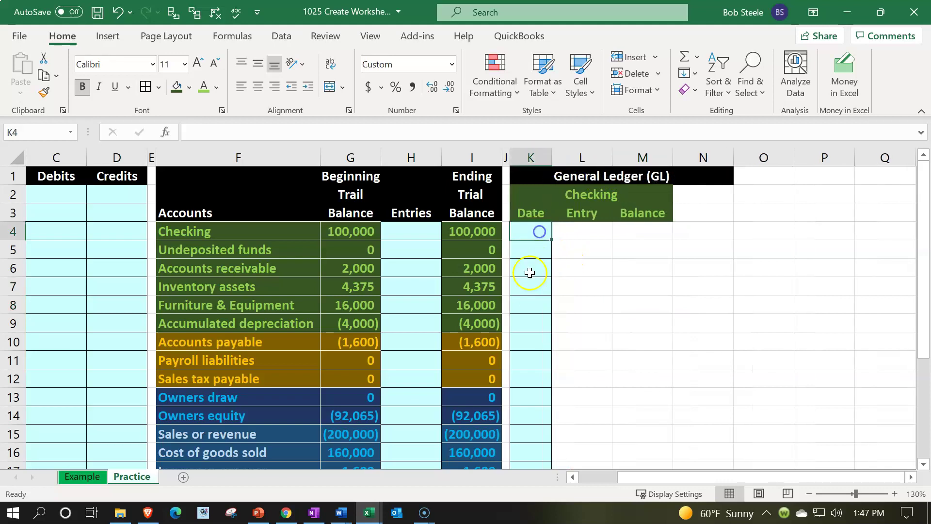
type("12/31")
key("ctrl+Return")
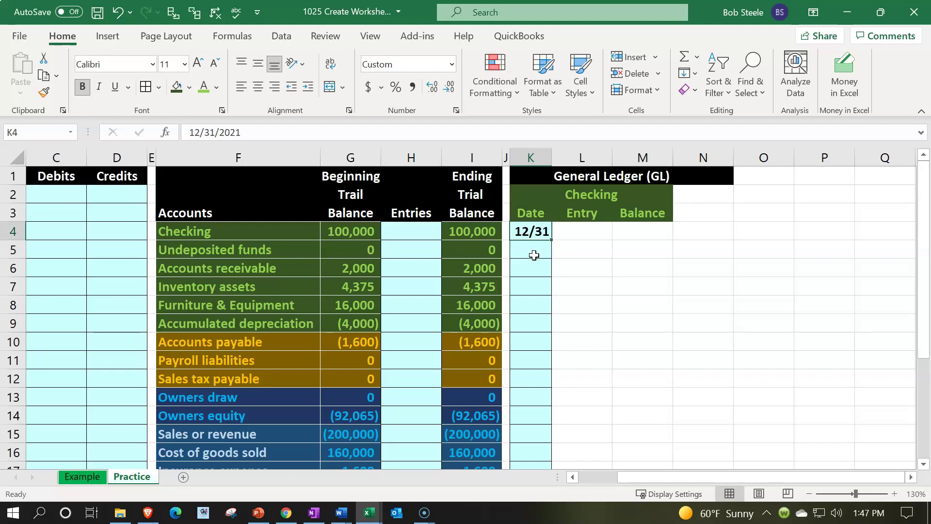
left_click_drag(551, 152, 554, 152)
Replace K4 with 'Beg bal' and move across the row to the Balance cell M4.
scroll(634, 336, "up", 1)
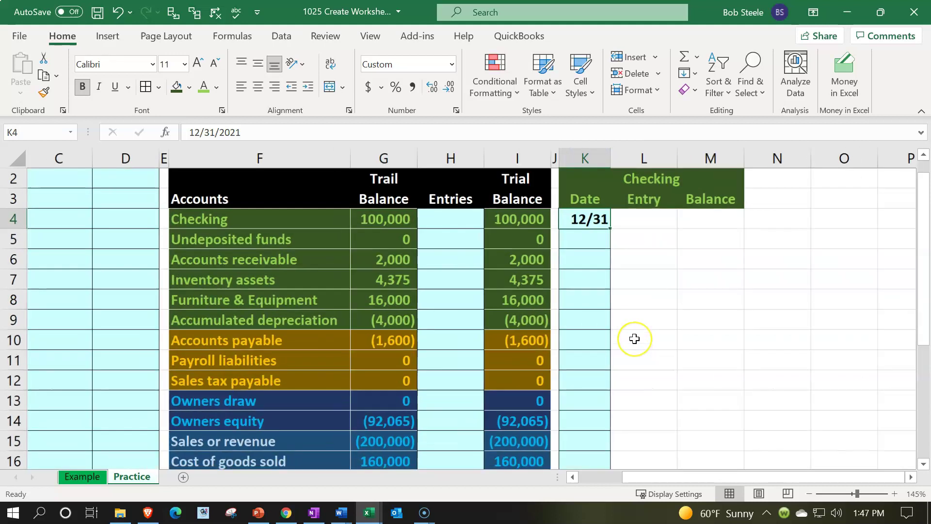
scroll(635, 339, "down", 1)
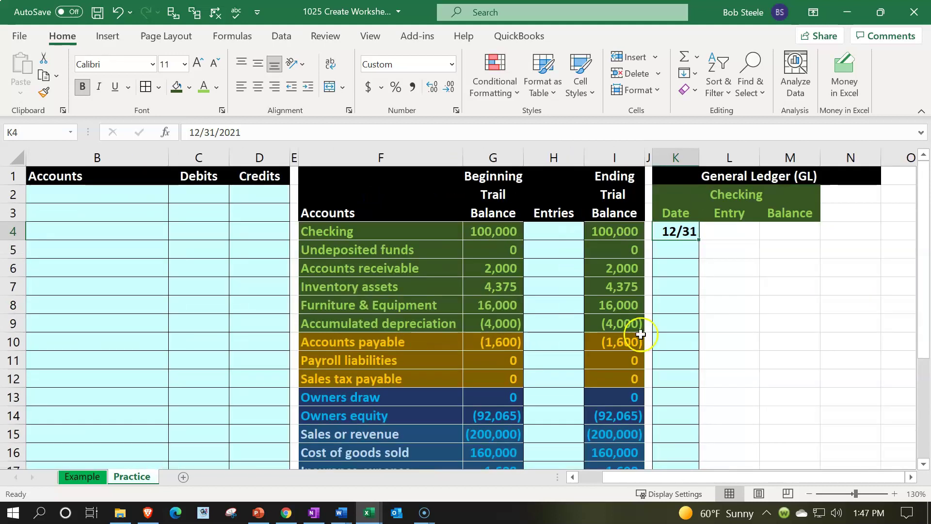
left_click(729, 285)
key("Right")
key("Right")
key("Right")
key("Right")
key("Right")
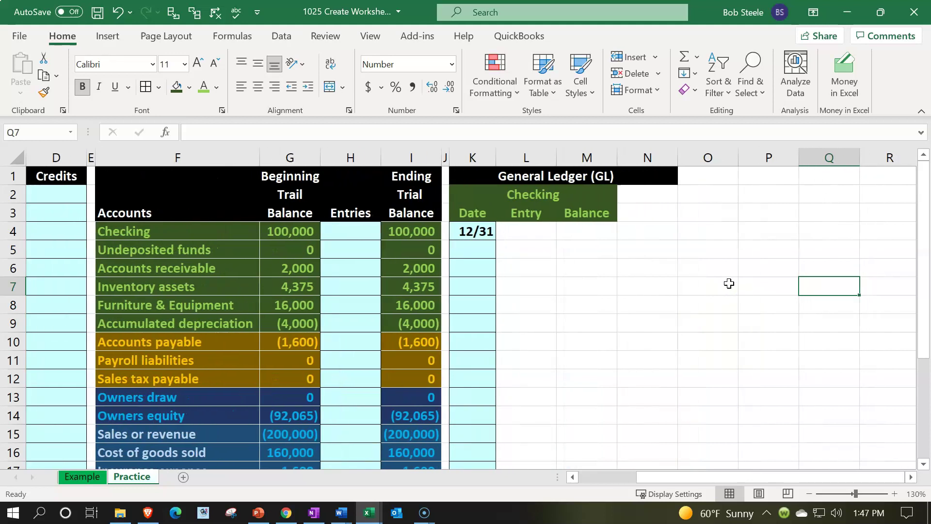
key("Left")
key("Left")
key("Left")
key("Left")
key("Left")
key("Left")
key("Up")
key("Up")
key("Up")
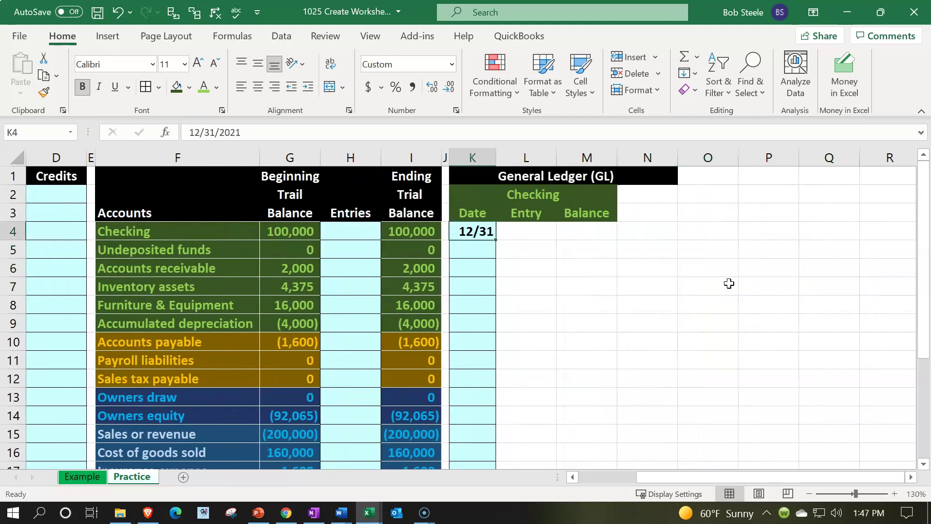
type("Beg bal")
key("Tab")
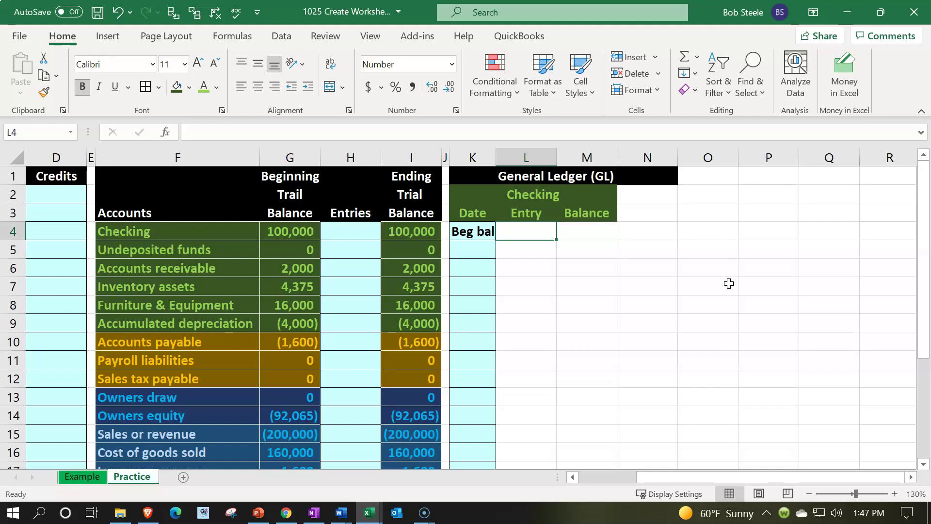
key("Tab")
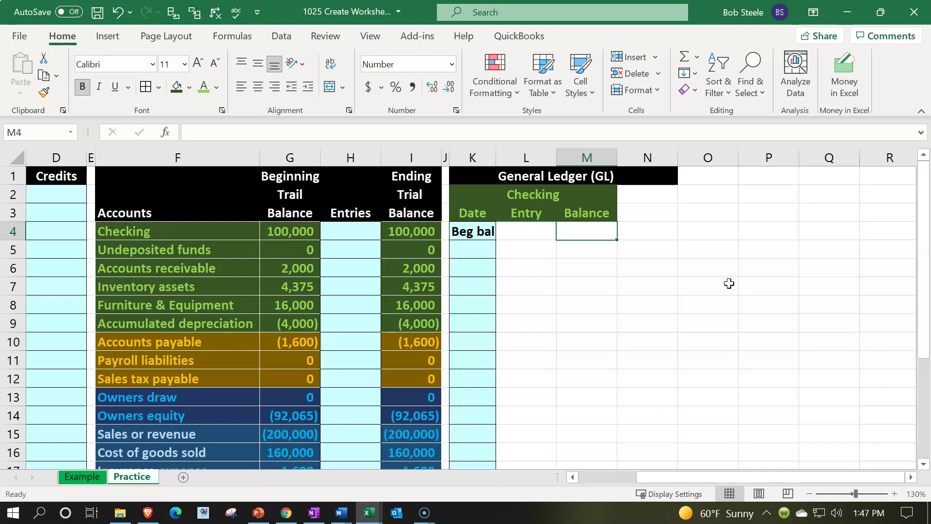
Check I4's ending balance formula, then link M4 to the beginning balance with =G4.
left_click(417, 232)
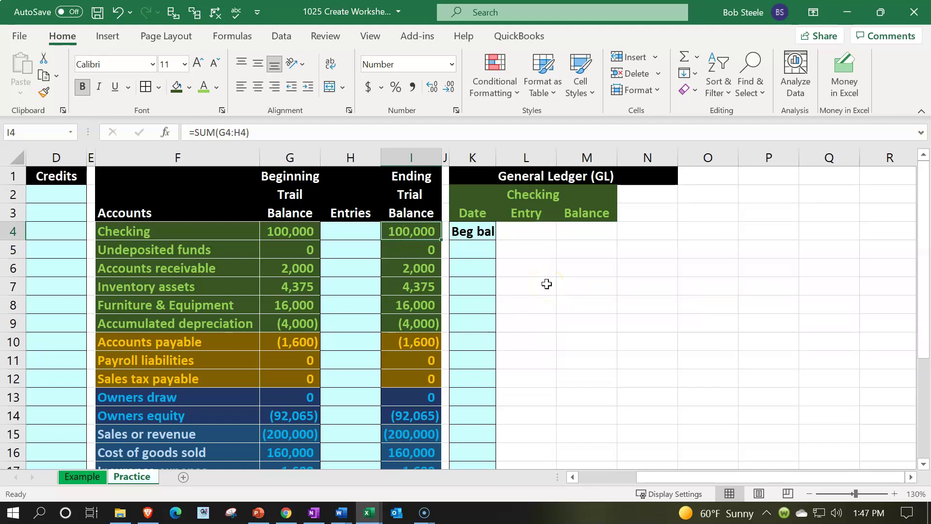
left_click(584, 231)
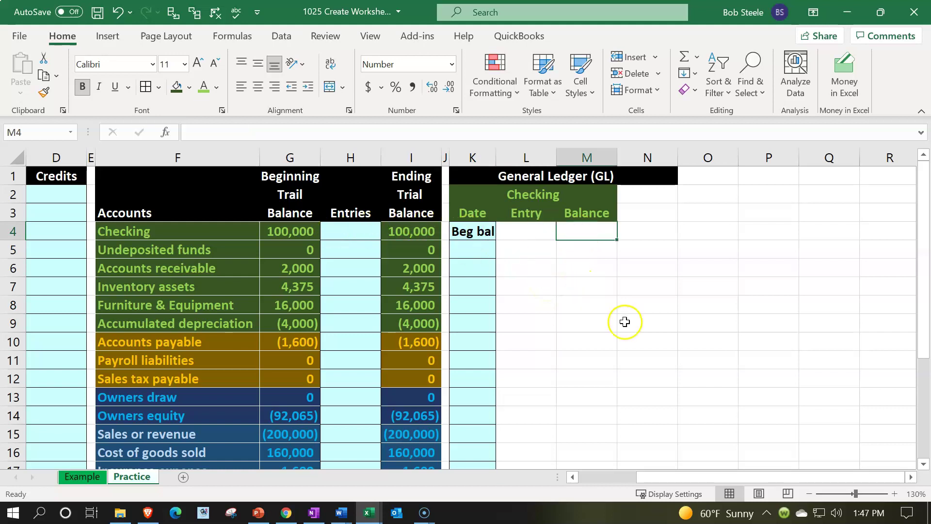
type("=")
key("Left")
key("Left")
key("Left")
key("Left")
key("Left")
key("Left")
key("Left")
key("Right")
key("Return")
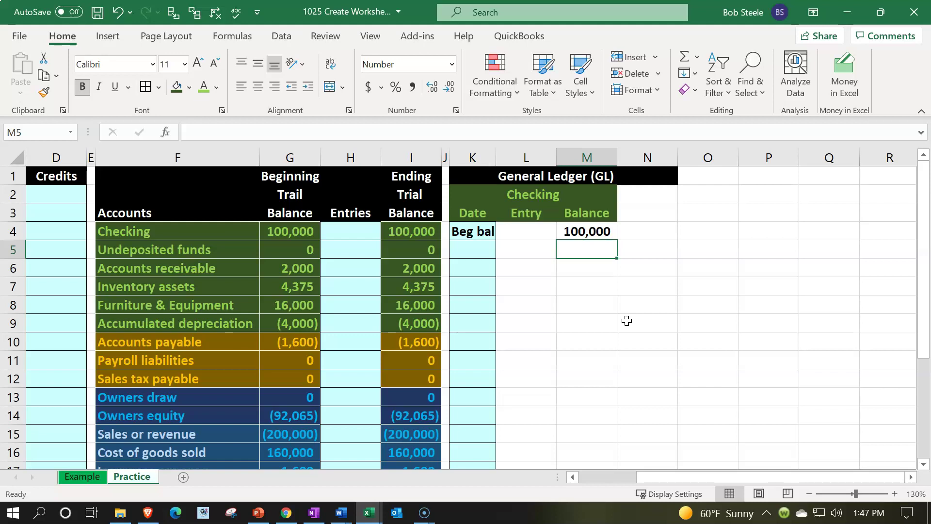
Try a plain 100,000 in M4, briefly link G4 to M4, then restore G4 to 100000.
key("Up")
type("100,000")
key("Return")
key("Left")
key("Left")
key("Left")
key("Left")
key("Left")
key("Left")
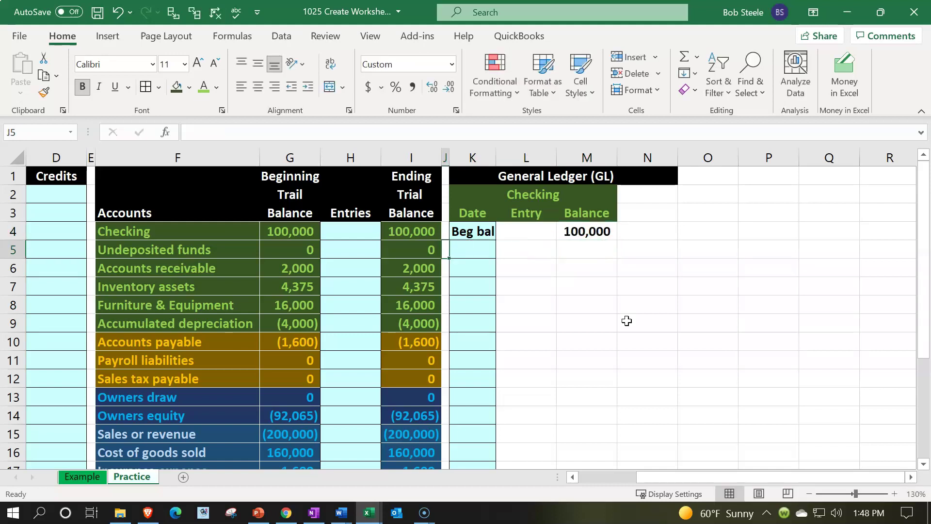
key("Up")
type("=")
key("Right")
key("Right")
key("Right")
key("Right")
key("Right")
key("Right")
key("Return")
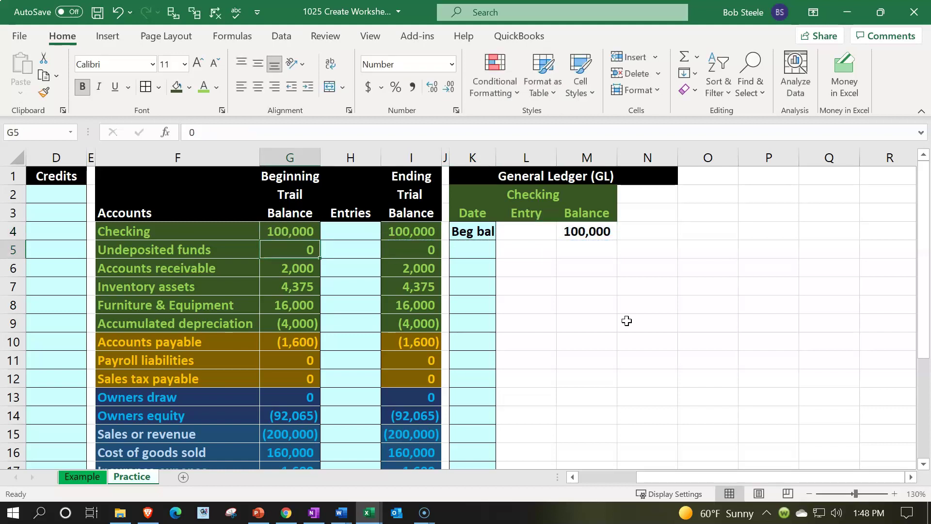
key("Up")
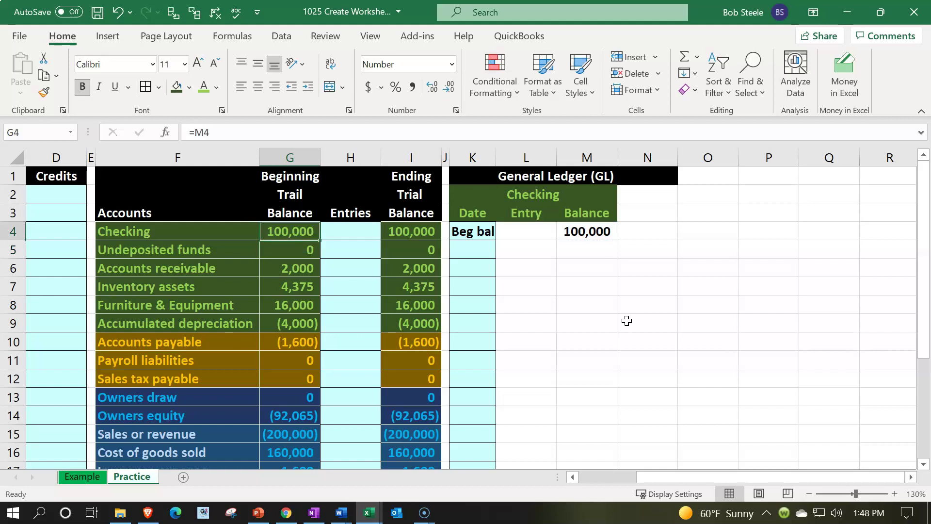
type("100000")
key("Return")
Re-enter M4 as =G4 so it shows the 100,000 Checking beginning balance.
key("Right")
key("Right")
key("Right")
key("Right")
key("Right")
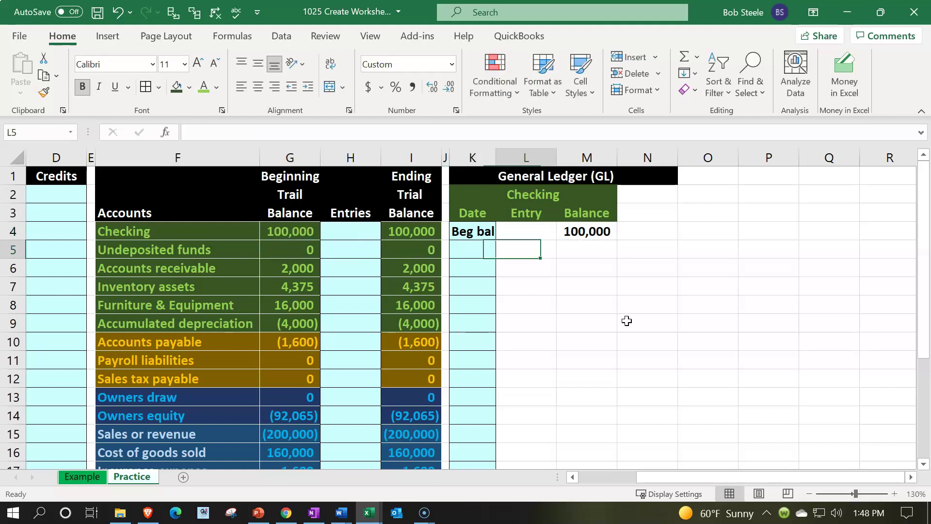
key("Right")
key("Up")
type("=")
key("Left")
key("Left")
key("Left")
key("Left")
key("Left")
key("Left")
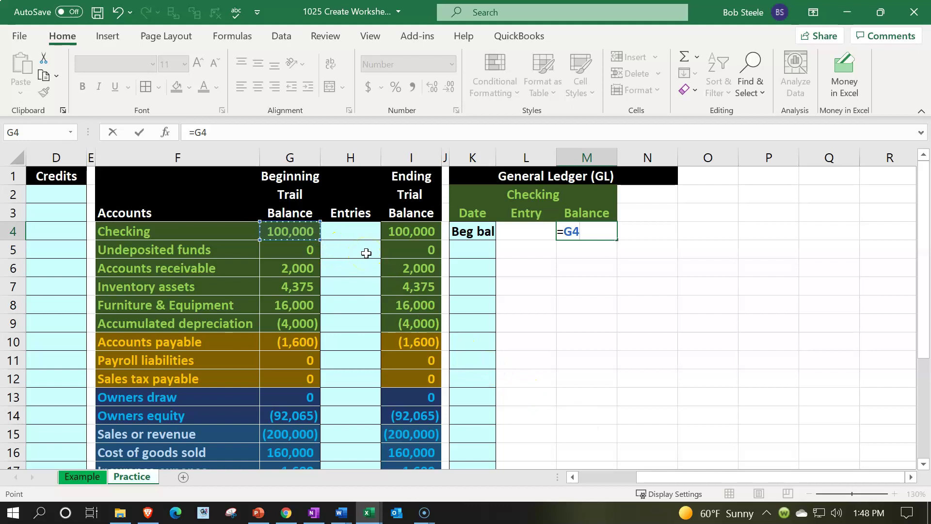
key("Return")
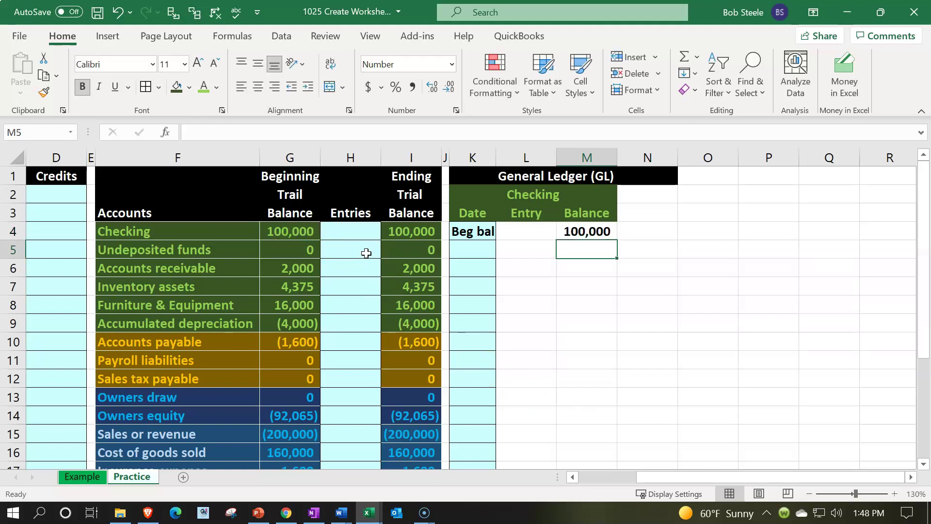
Give the Balance cells M4:M15 a dark green fill and light green font color.
left_click_drag(577, 228, 588, 424)
scroll(582, 400, "up", 3)
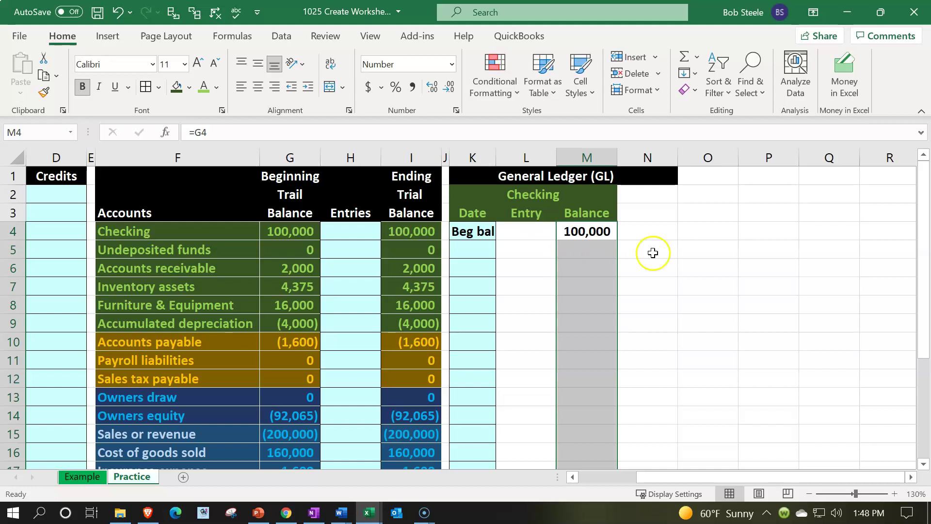
scroll(696, 356, "down", 3)
scroll(484, 424, "down", 1)
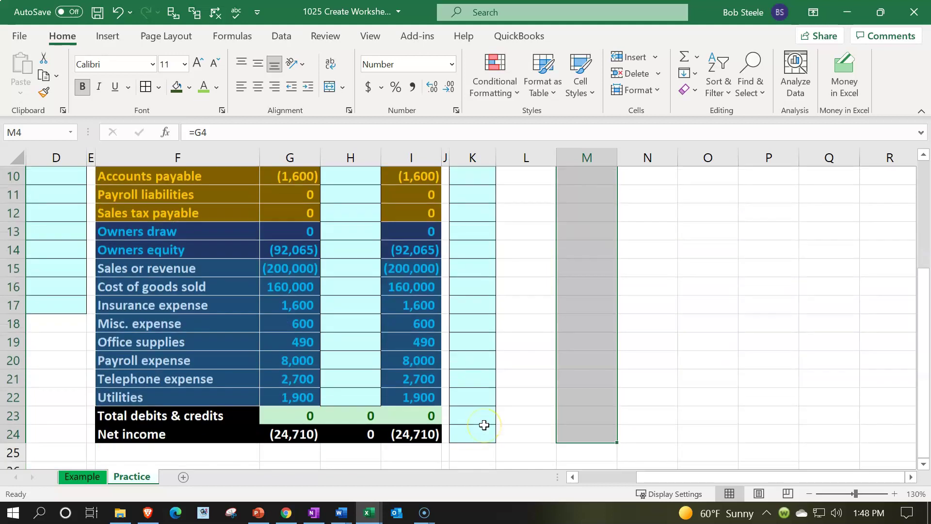
scroll(484, 425, "up", 3)
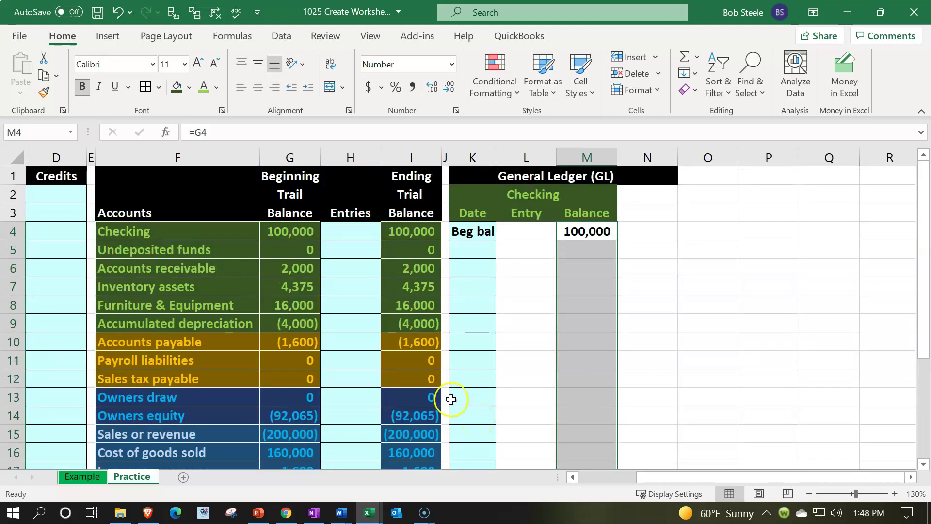
left_click(176, 88)
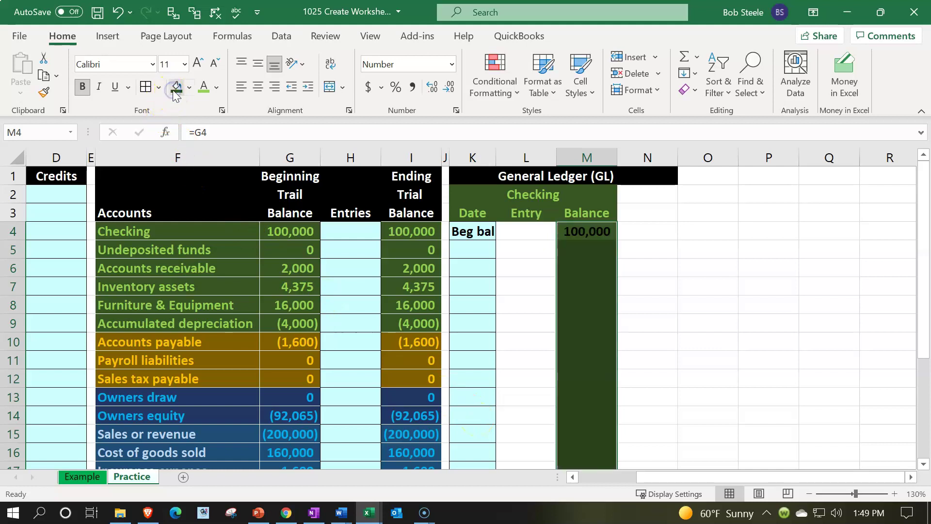
left_click(203, 87)
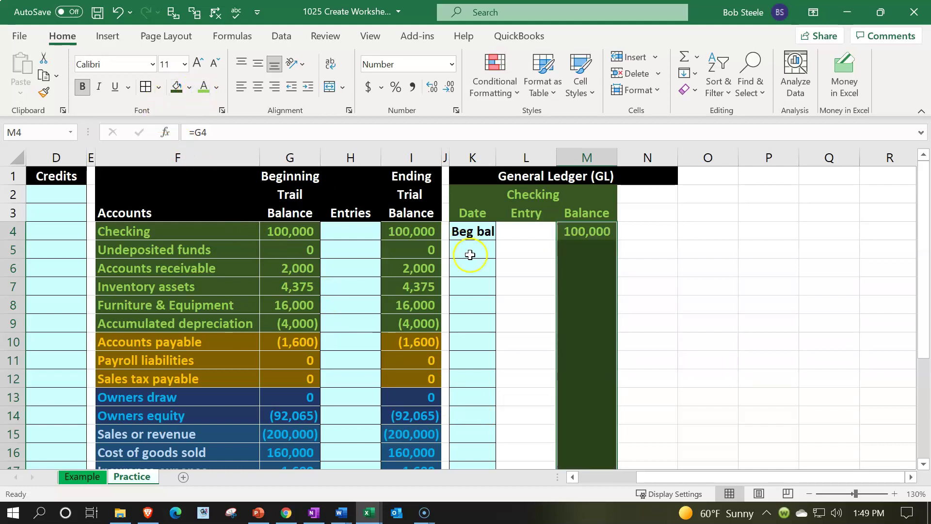
left_click_drag(528, 229, 536, 434)
scroll(536, 432, "up", 3)
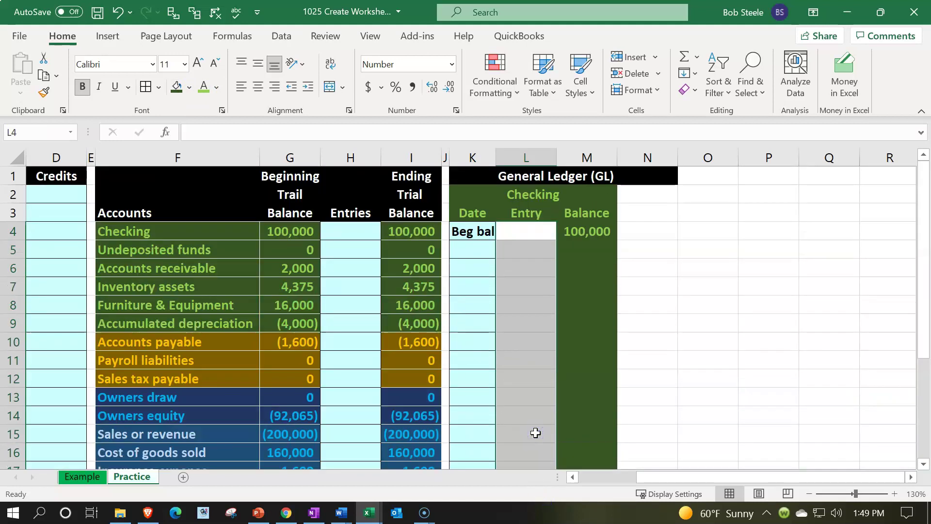
Give the Entry cells in column L a light cyan fill with all borders.
left_click(190, 88)
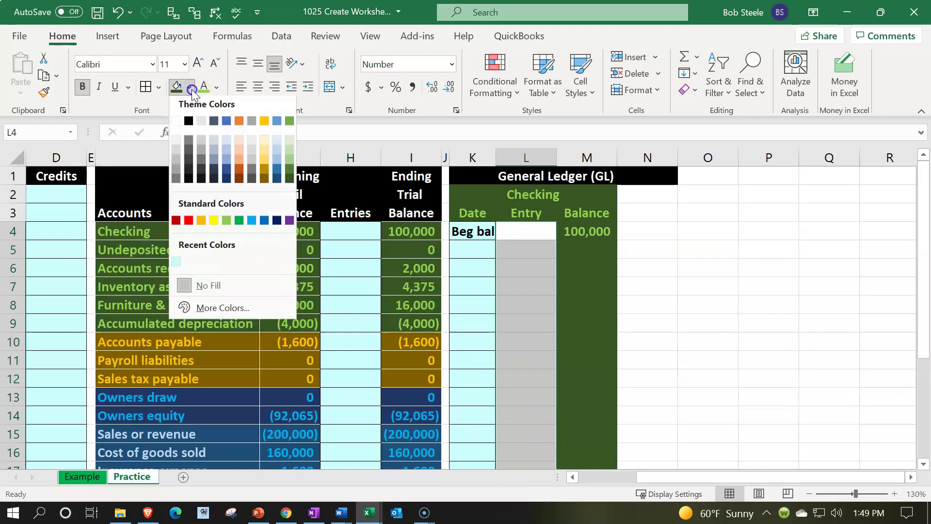
left_click(195, 310)
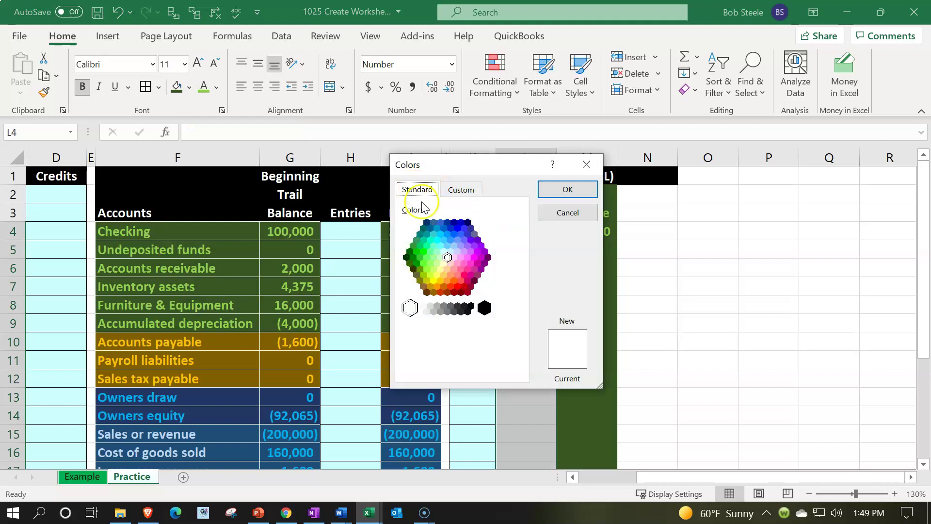
left_click(444, 251)
left_click(568, 190)
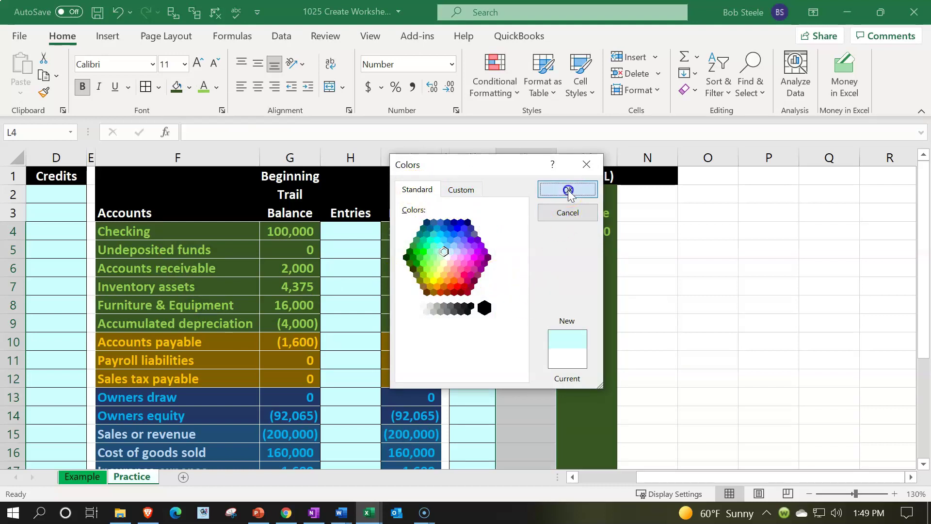
left_click(144, 87)
left_click(530, 287)
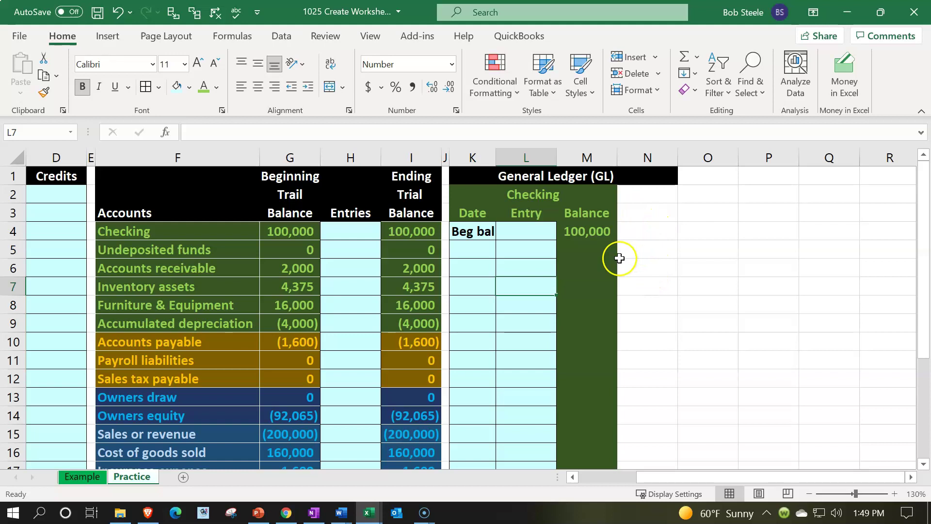
Apply white outline and inside borders to the Balance cells M4 through M24.
left_click_drag(583, 235, 587, 435)
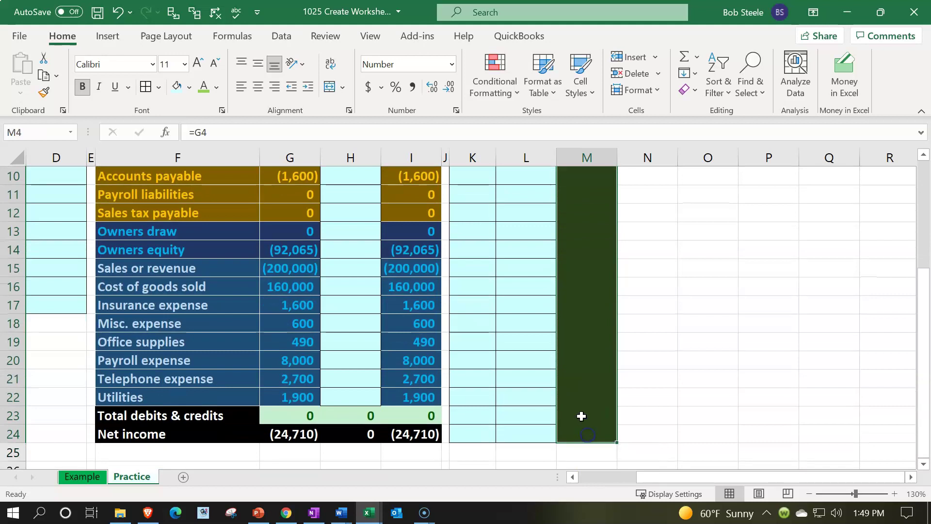
scroll(580, 412, "up", 3)
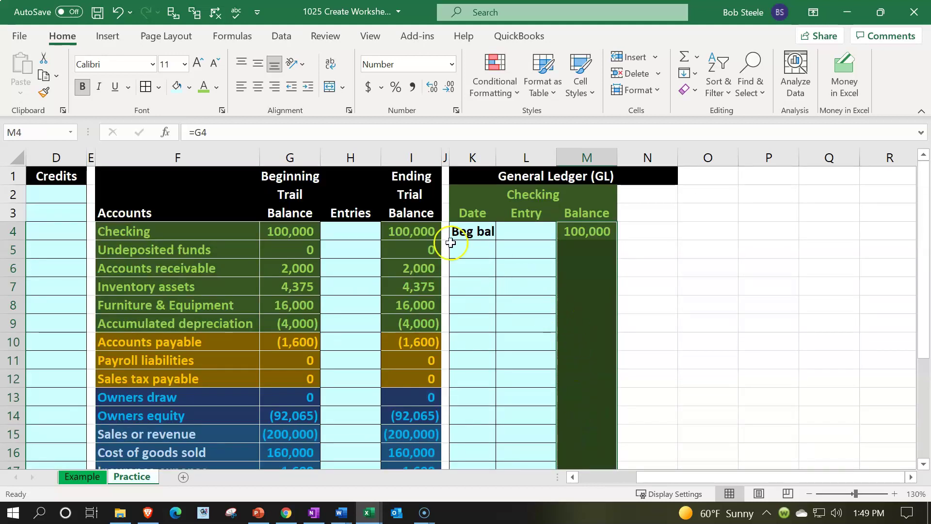
left_click(157, 89)
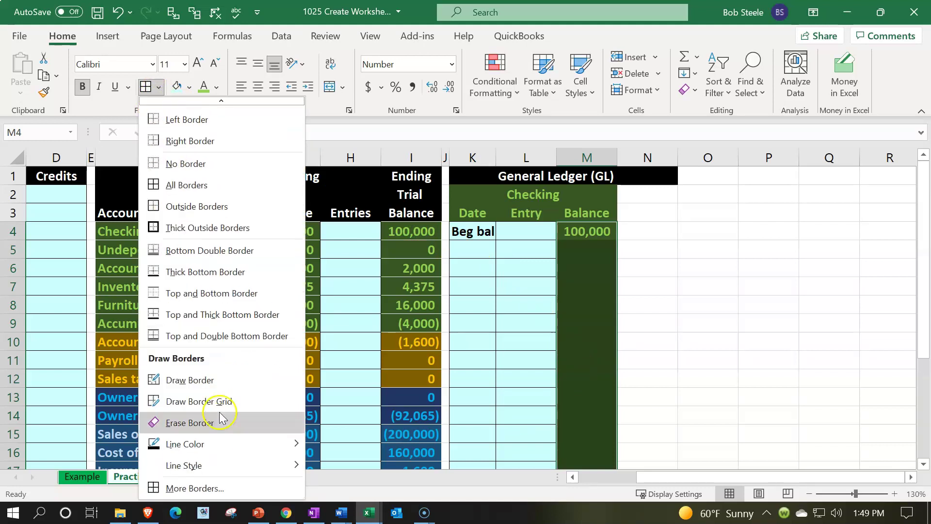
left_click(206, 490)
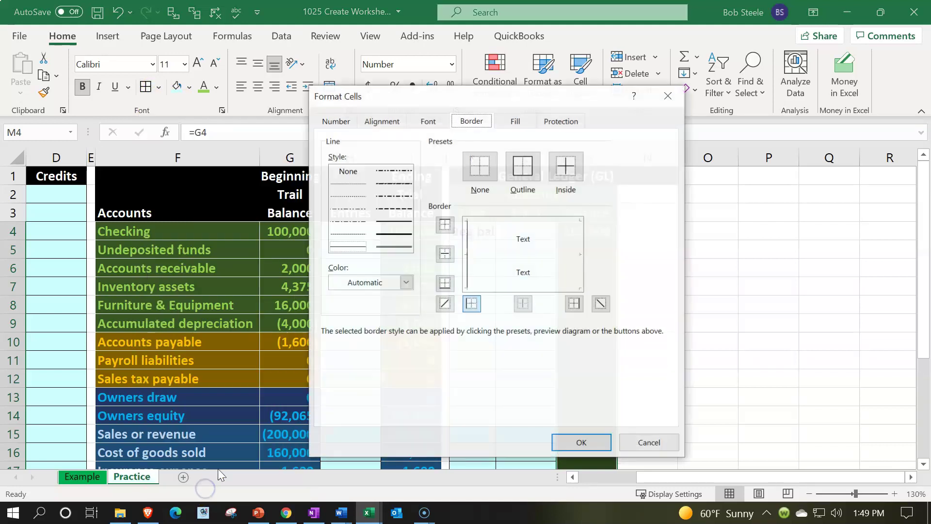
left_click(406, 283)
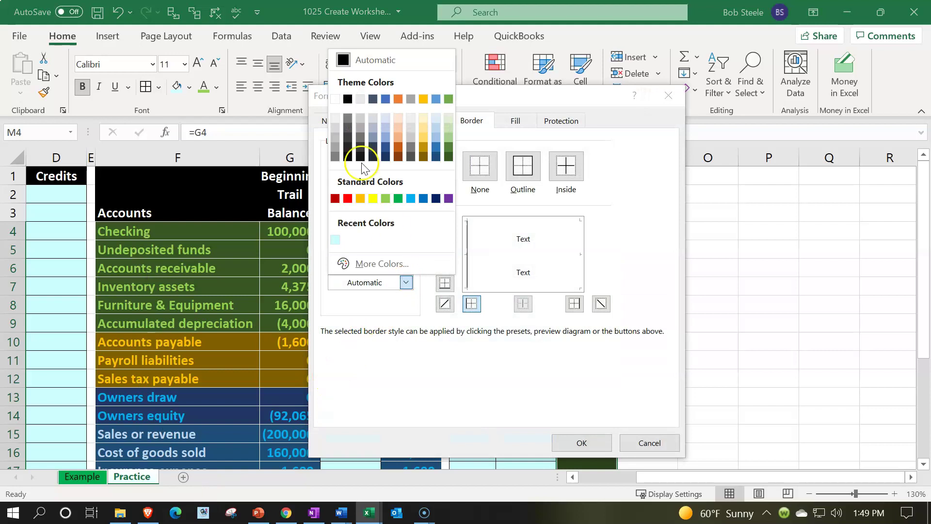
left_click(335, 99)
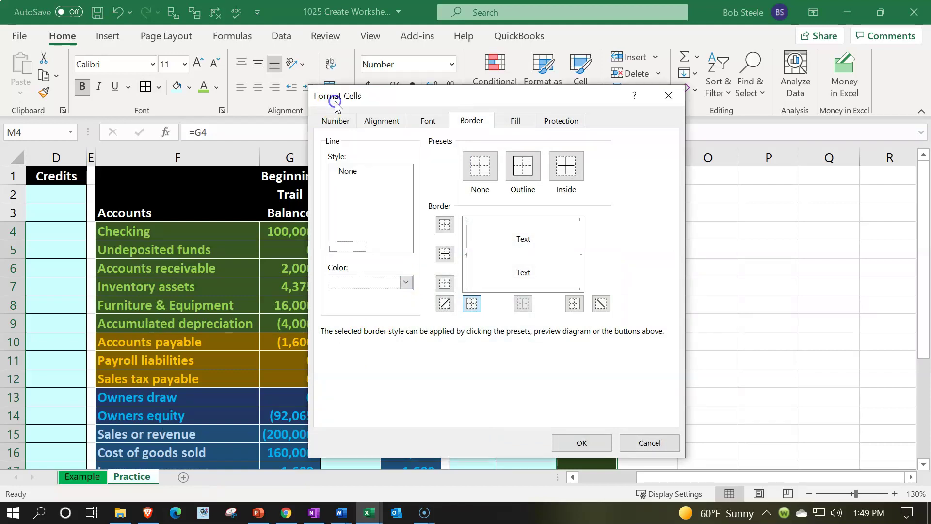
left_click(522, 166)
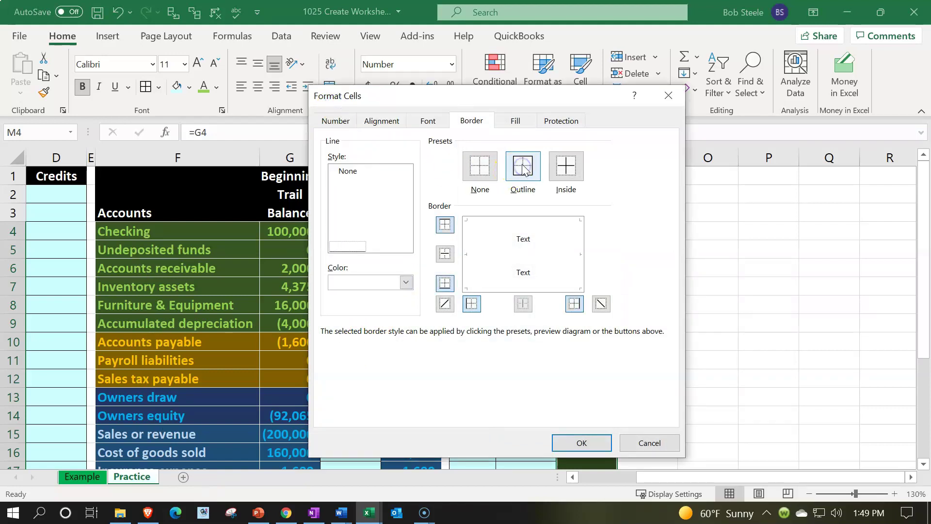
left_click(560, 164)
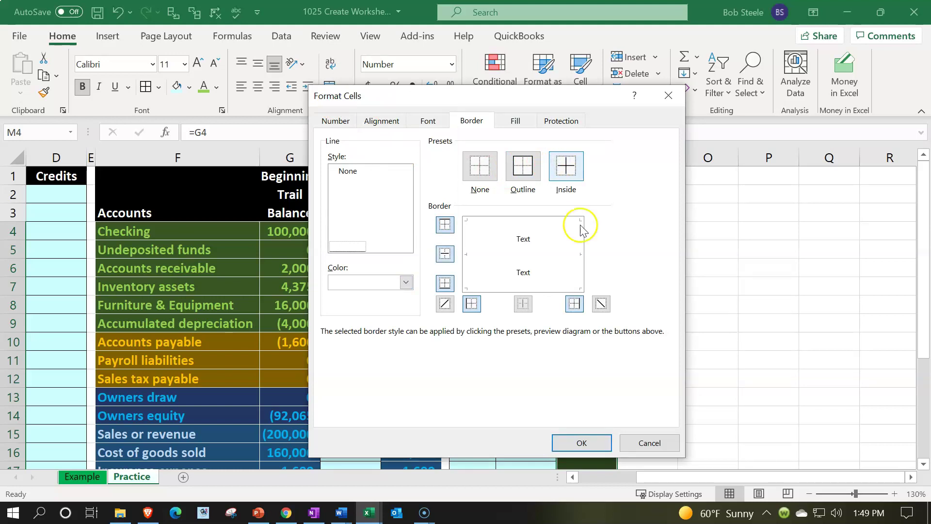
left_click(588, 441)
left_click(670, 356)
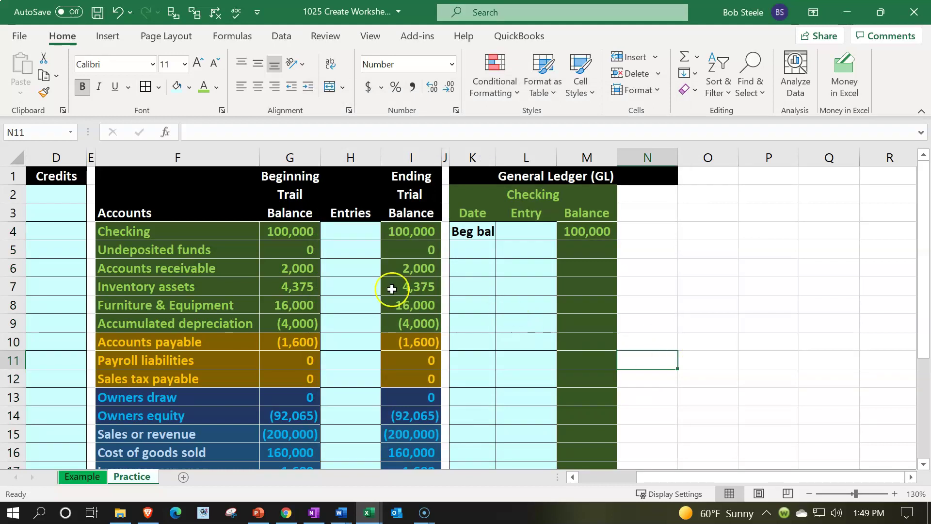
Narrow column N to a thin 1.27-width spacer beside the Checking ledger.
scroll(235, 280, "down", 1)
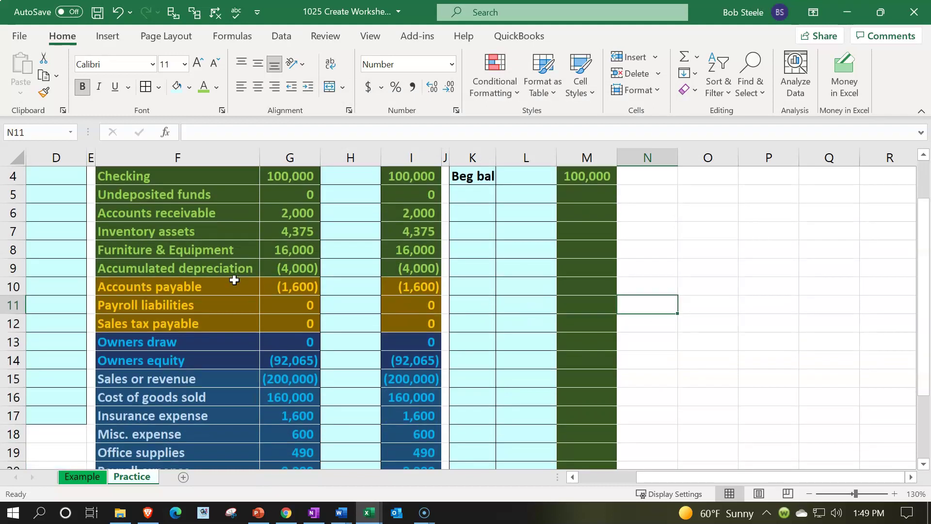
scroll(235, 288, "up", 1)
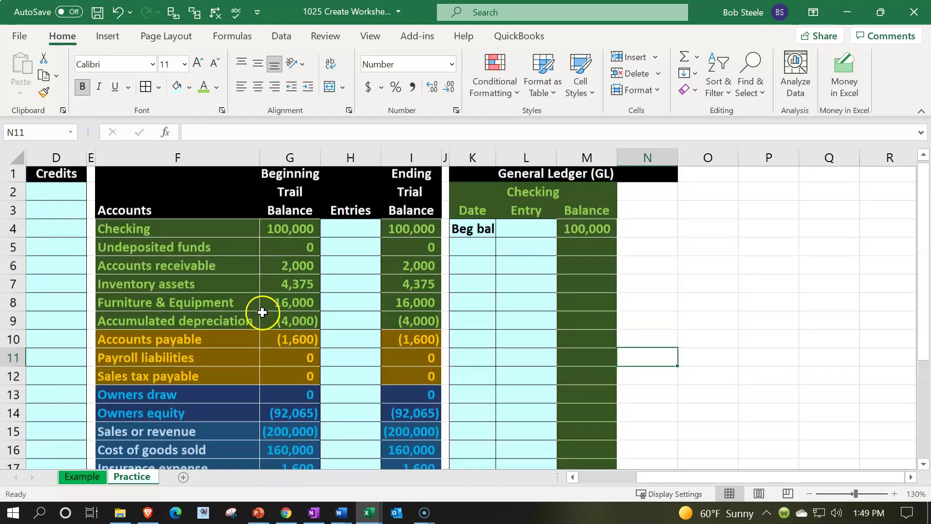
left_click(711, 292)
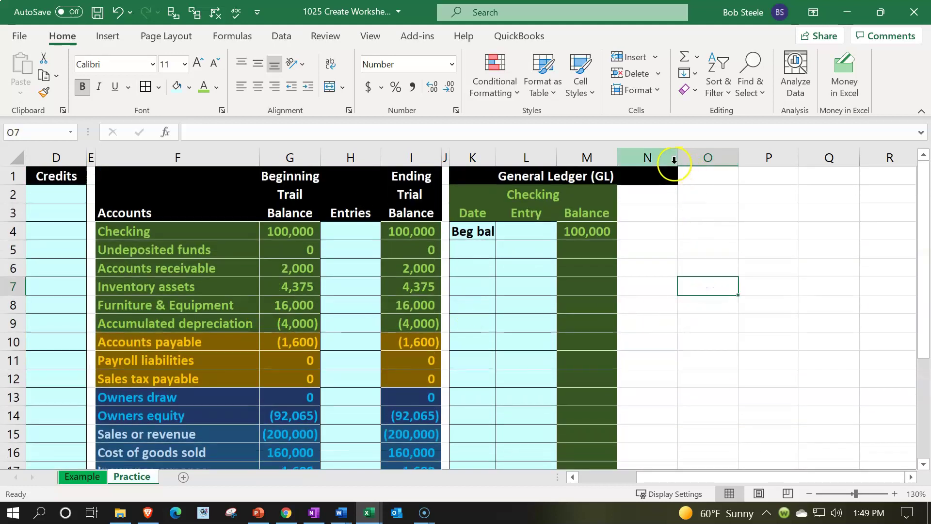
left_click_drag(677, 164, 622, 174)
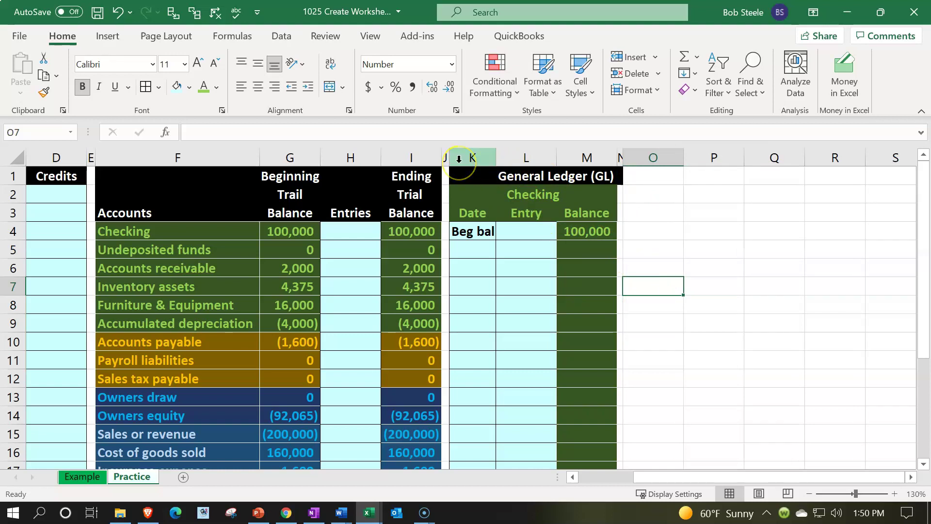
left_click_drag(458, 162, 579, 155)
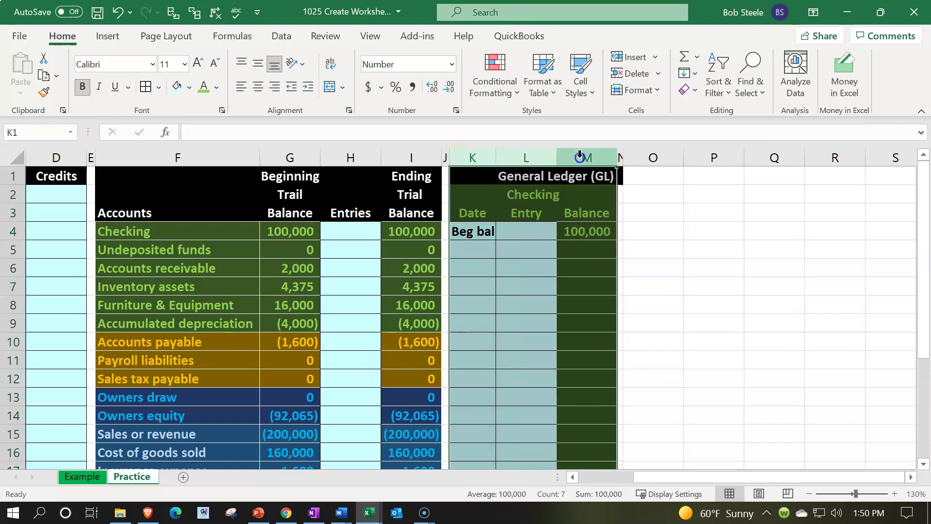
Copy the K:M ledger block into columns O:Q and delete the repeated title in P1.
key("ctrl+c")
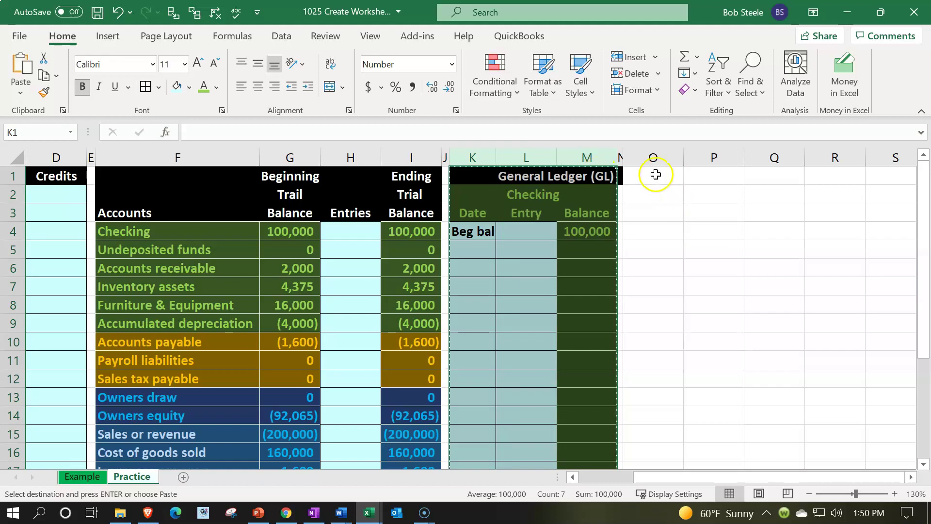
left_click(656, 174)
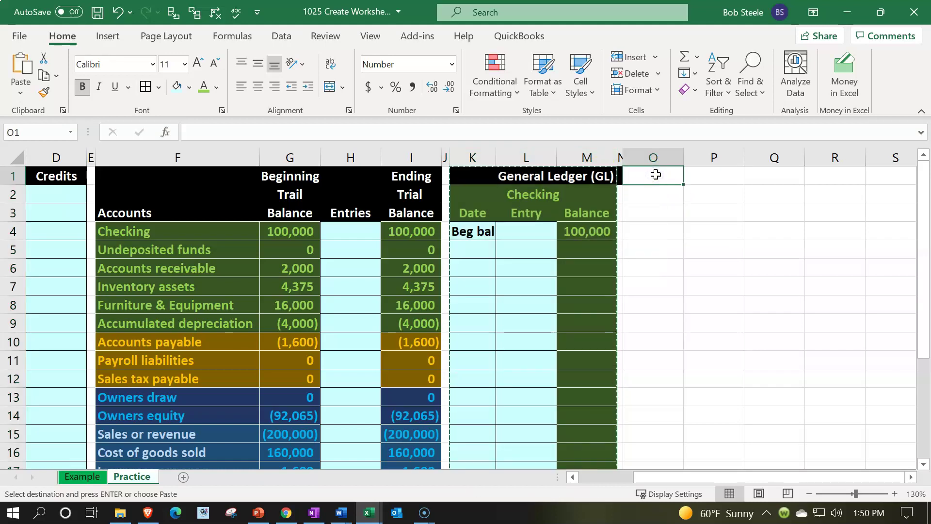
key("ctrl+v")
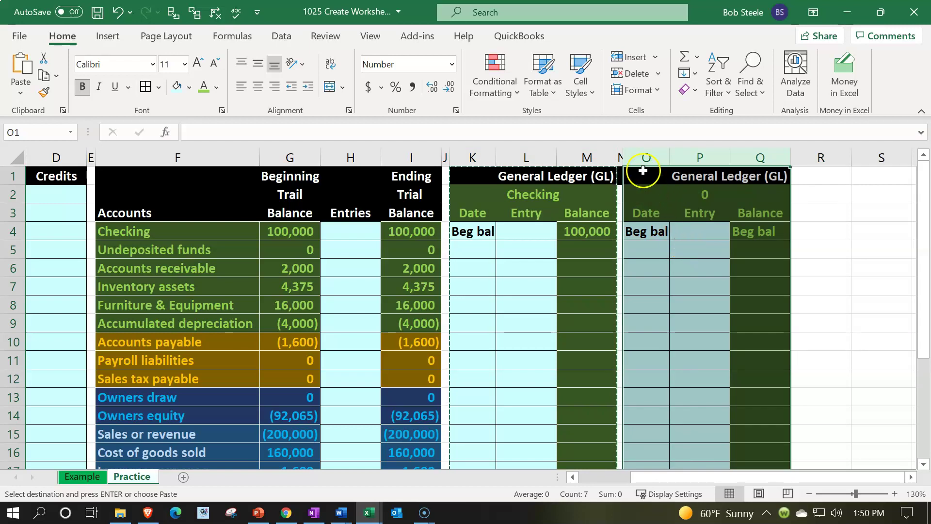
left_click(644, 171)
key("Escape")
key("Right")
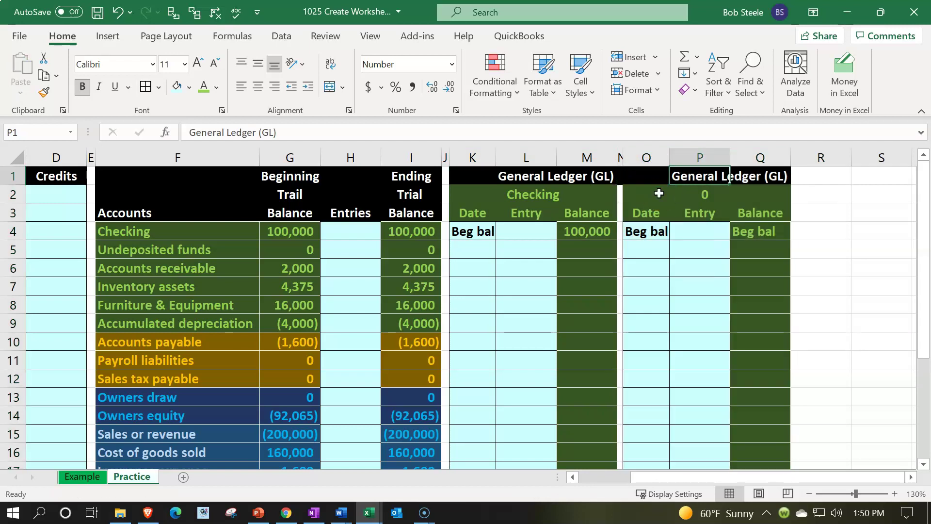
key("Delete")
key("Left")
key("Left")
key("Left")
key("Left")
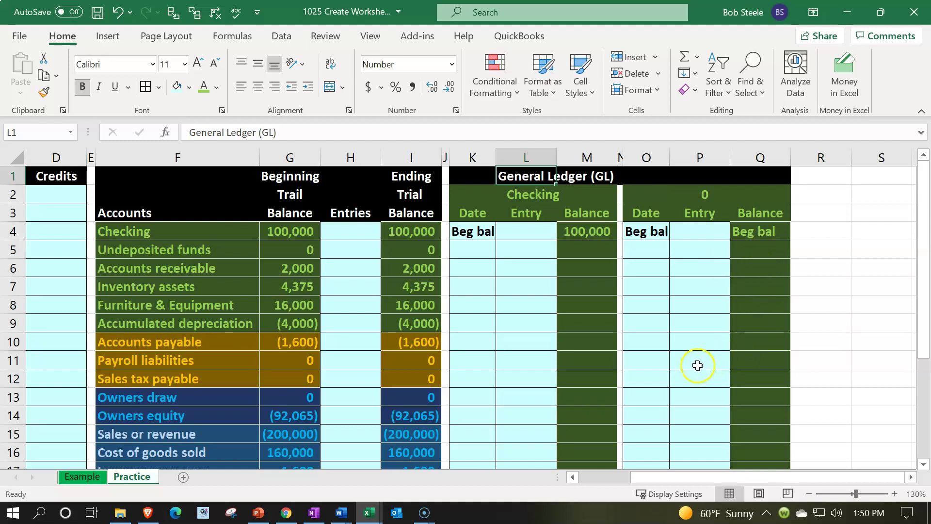
Delete the extra rows O13:Q24, shifting cells up so the block ends at row 12.
left_click(652, 379)
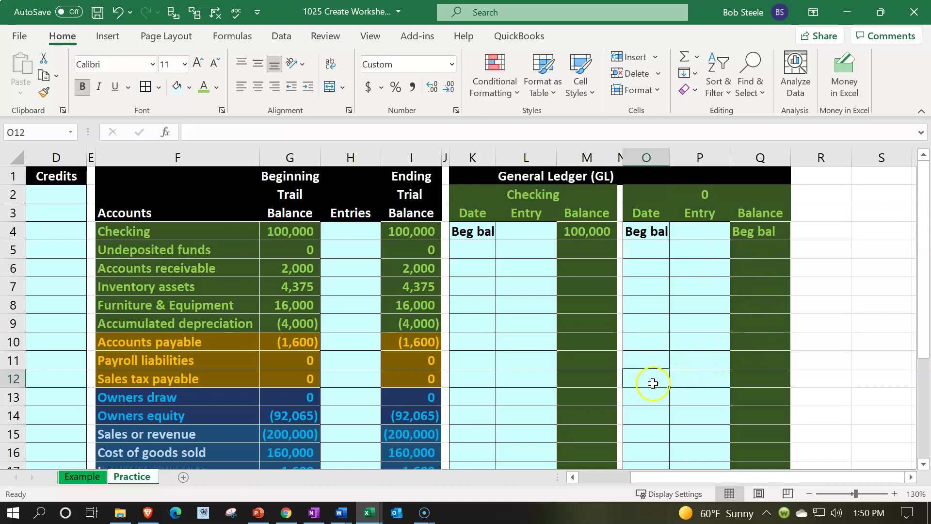
left_click(652, 393)
left_click_drag(652, 395, 743, 434)
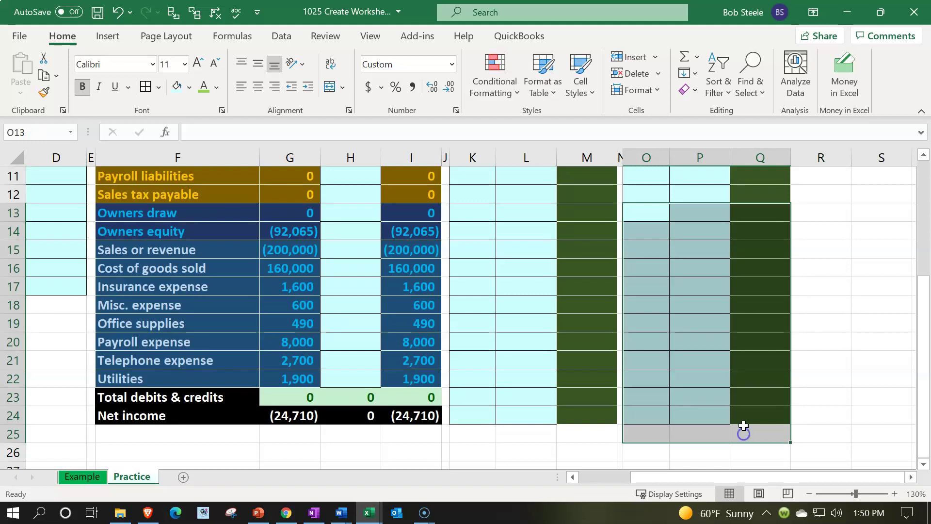
right_click(690, 289)
left_click(724, 249)
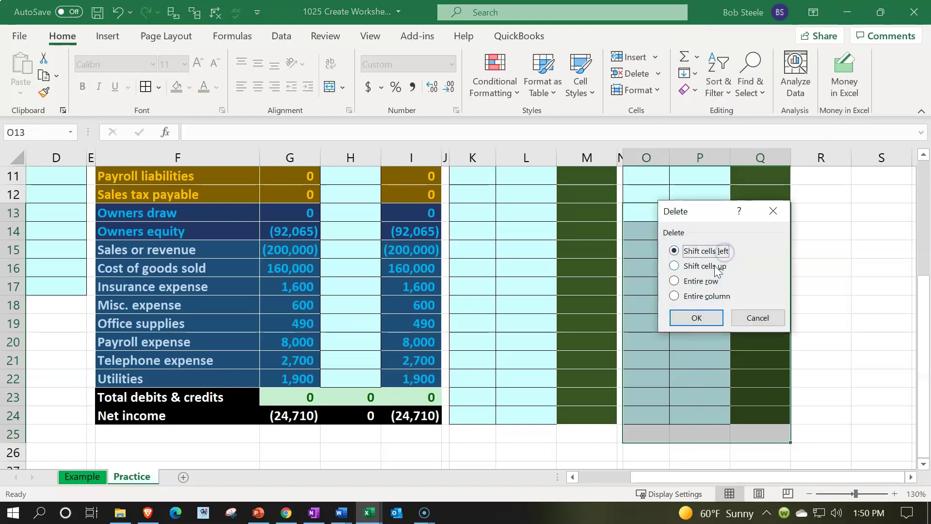
left_click(705, 265)
left_click(698, 318)
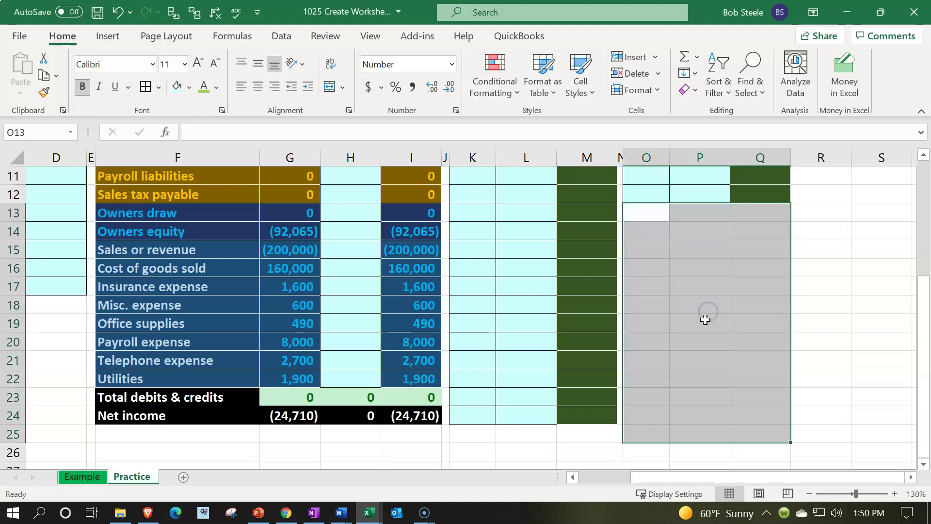
left_click(705, 320)
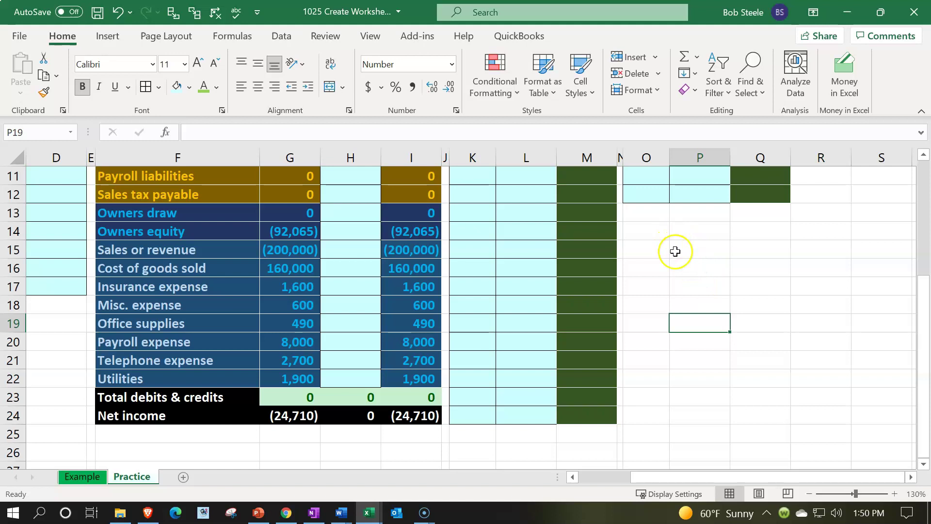
scroll(679, 262, "up", 4)
Link the new block's title cell O2 to the Undeposited funds name in F5.
left_click(661, 197)
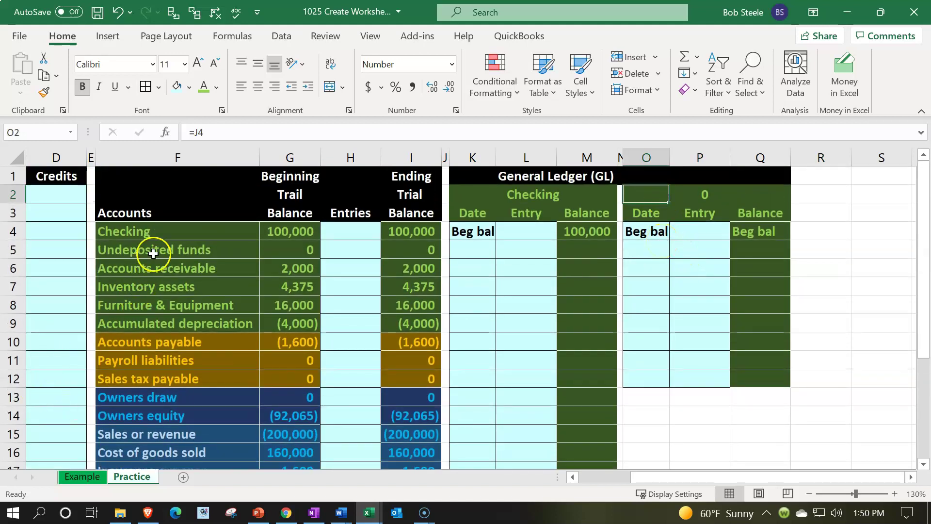
type("=")
key("Left")
key("Left")
key("Left")
key("Left")
key("Left")
key("Left")
key("Left")
key("Left")
key("Left")
key("Down")
key("Down")
key("Down")
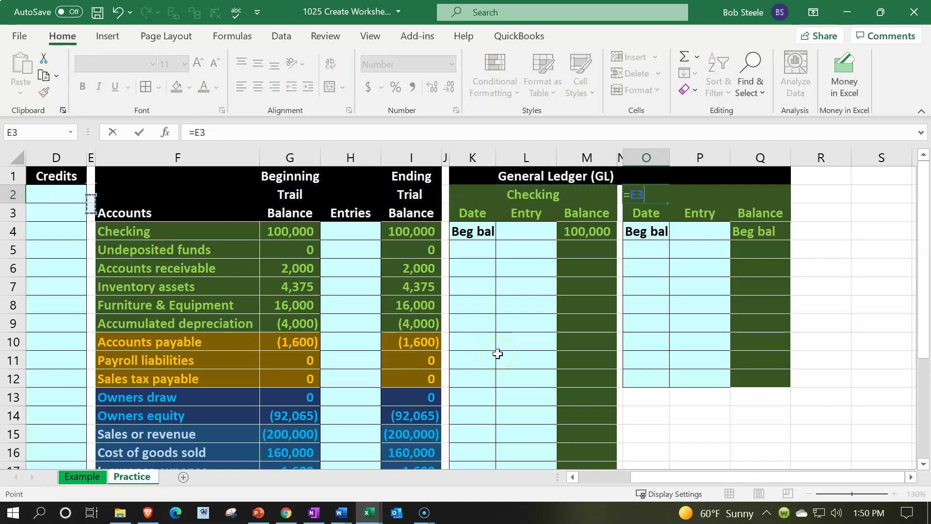
key("Return")
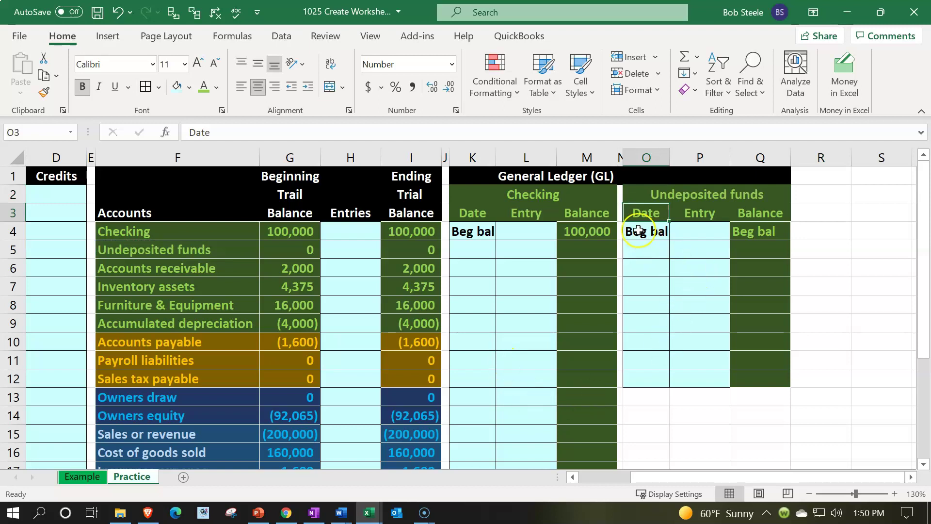
Set Q4 to =G5 so the beginning balance shows 0.
left_click(749, 233)
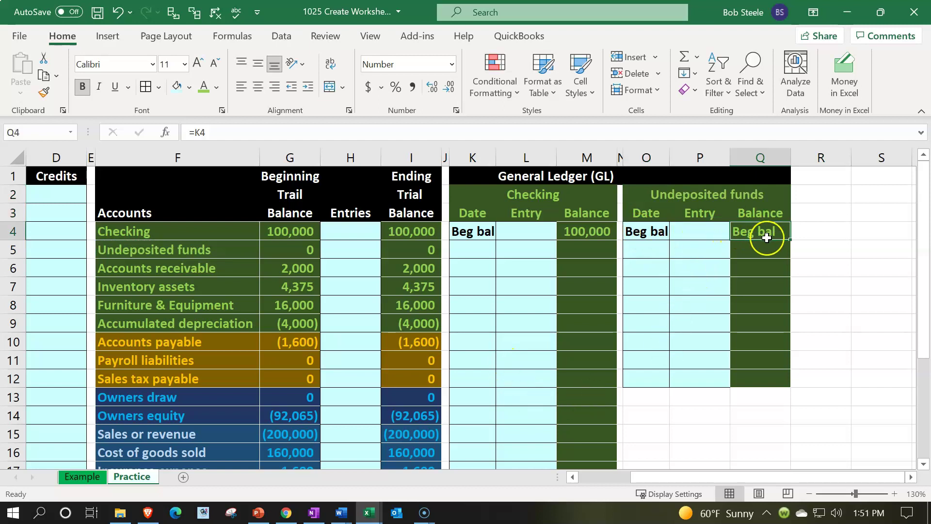
type("=")
key("Left")
key("Left")
key("Left")
key("Left")
key("Left")
key("Left")
key("Left")
key("Left")
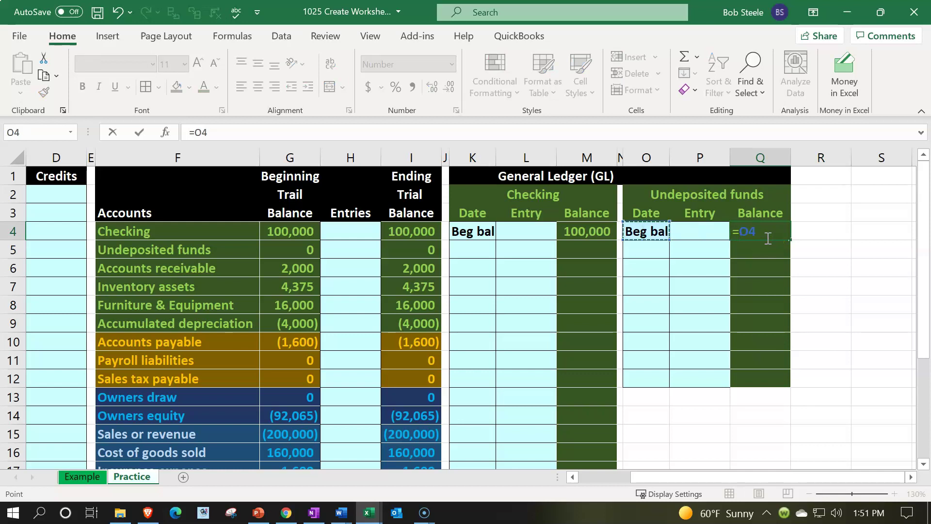
key("Left")
key("Left")
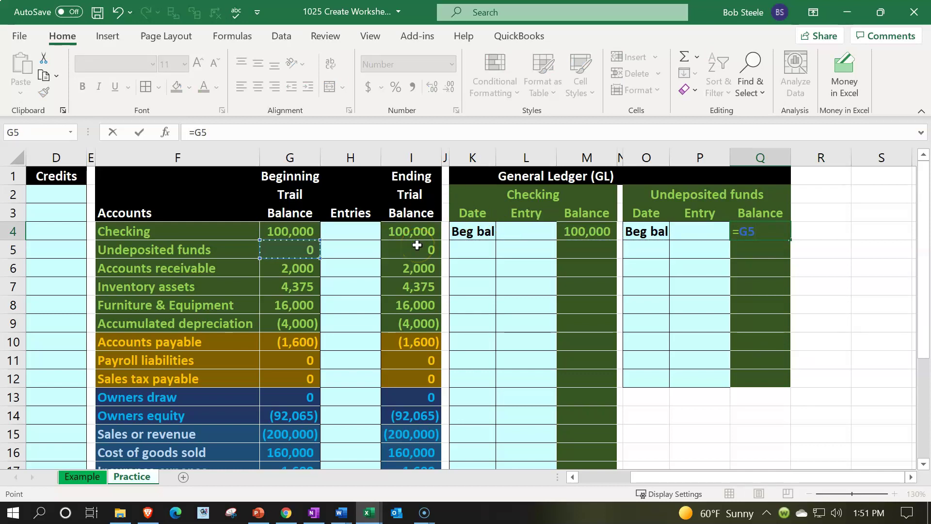
key("Return")
Copy the Undeposited funds block O2:Q12 and paste it at O14.
left_click_drag(650, 194, 779, 377)
key("ctrl+c")
scroll(779, 377, "down", 2)
left_click(646, 305)
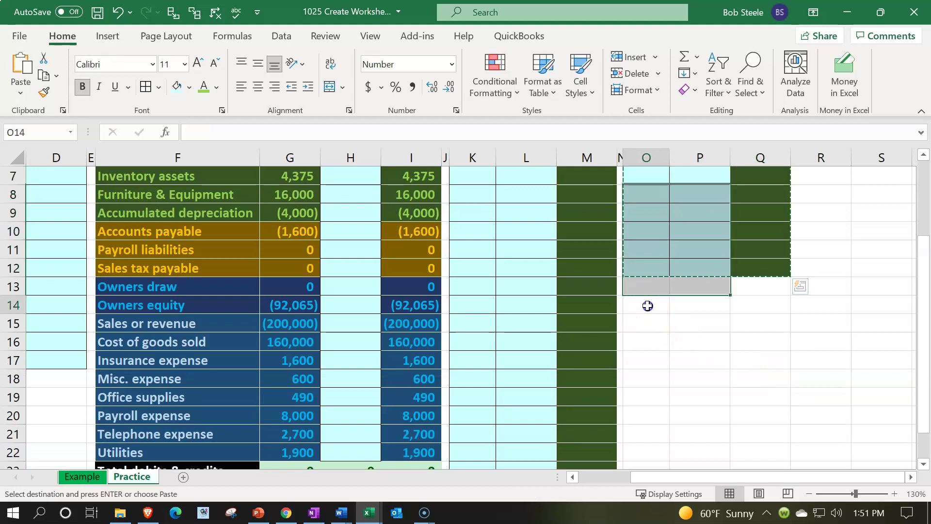
key("ctrl+v")
scroll(698, 339, "down", 1)
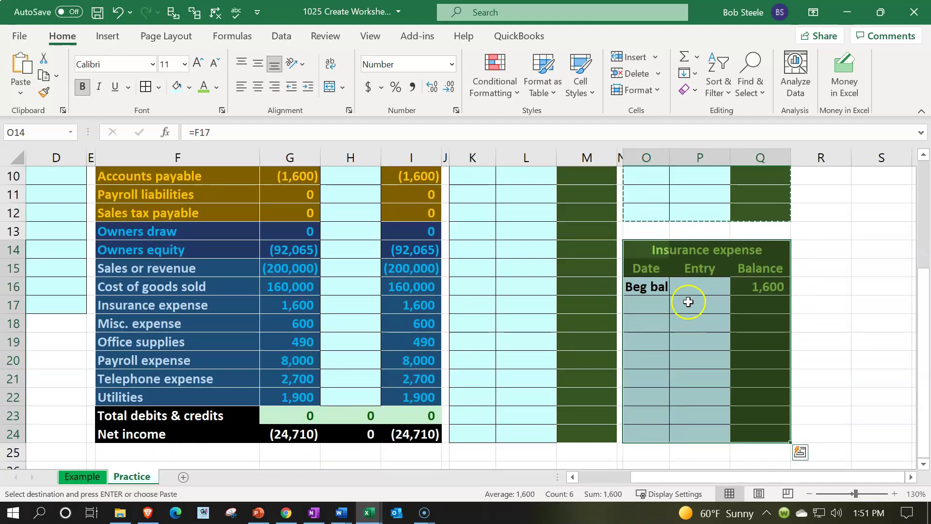
scroll(683, 266, "up", 3)
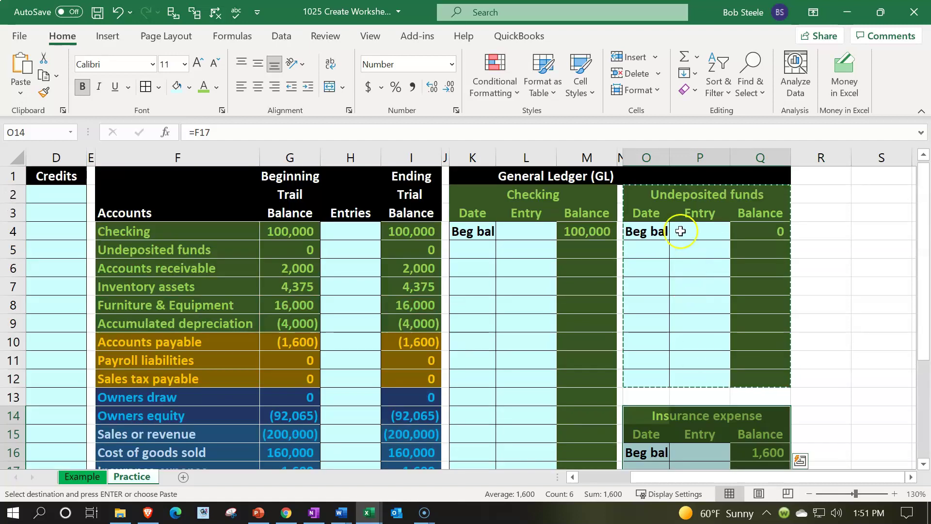
scroll(690, 316, "down", 2)
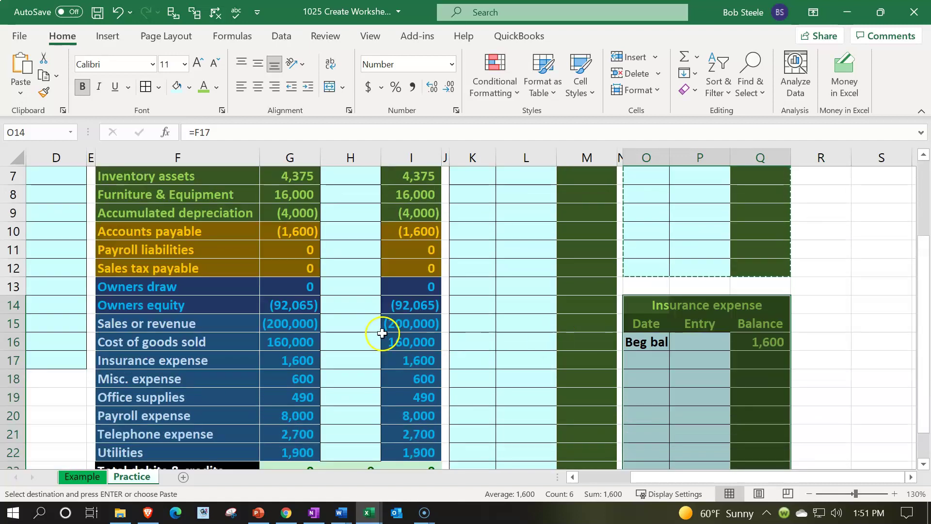
left_click(734, 378)
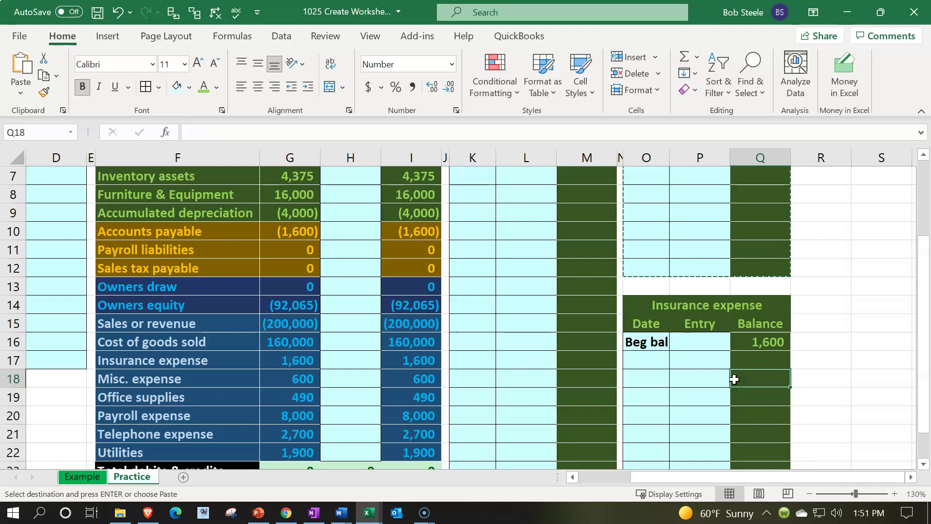
Link O14 to the Accounts receivable name (=F6) and Q16 to its 2,000 balance (=I6).
left_click(645, 300)
scroll(533, 339, "up", 2)
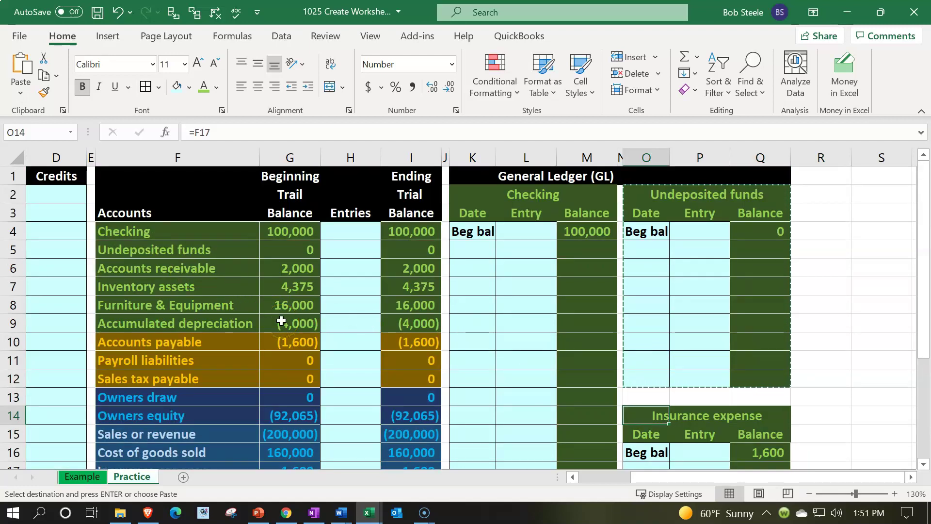
type("=")
left_click(215, 272)
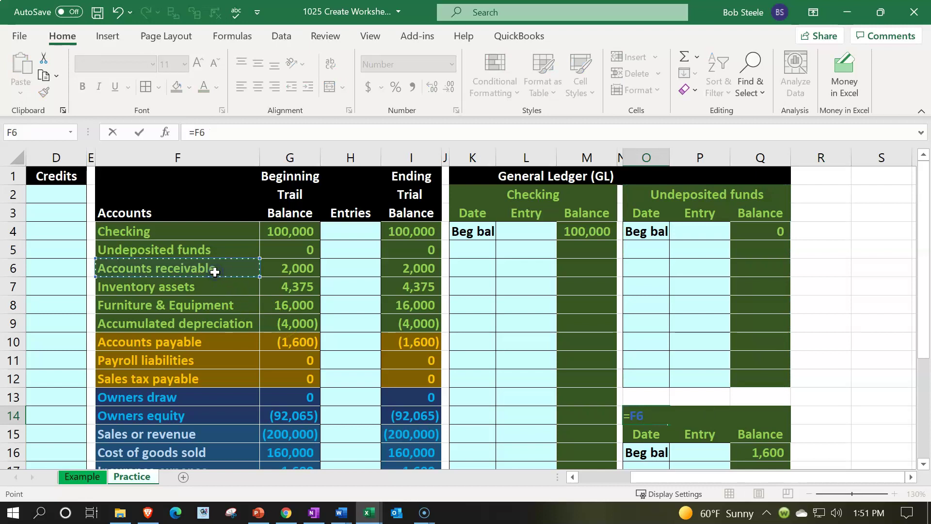
key("Return")
key("Right")
key("Right")
key("Down")
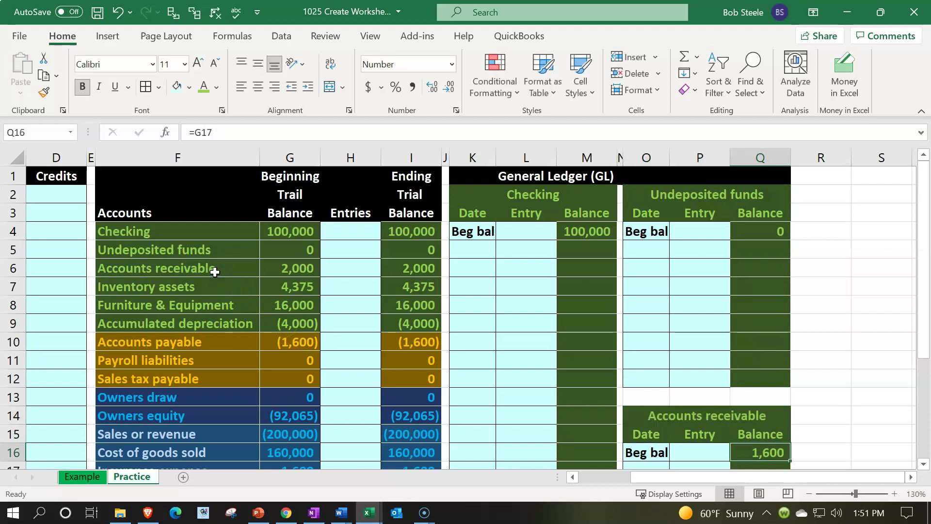
type("=")
left_click(405, 261)
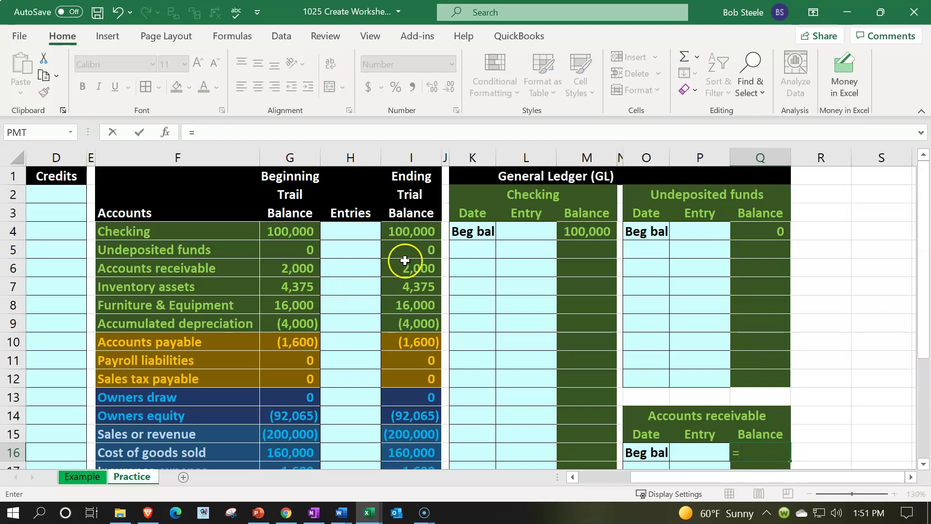
key("Return")
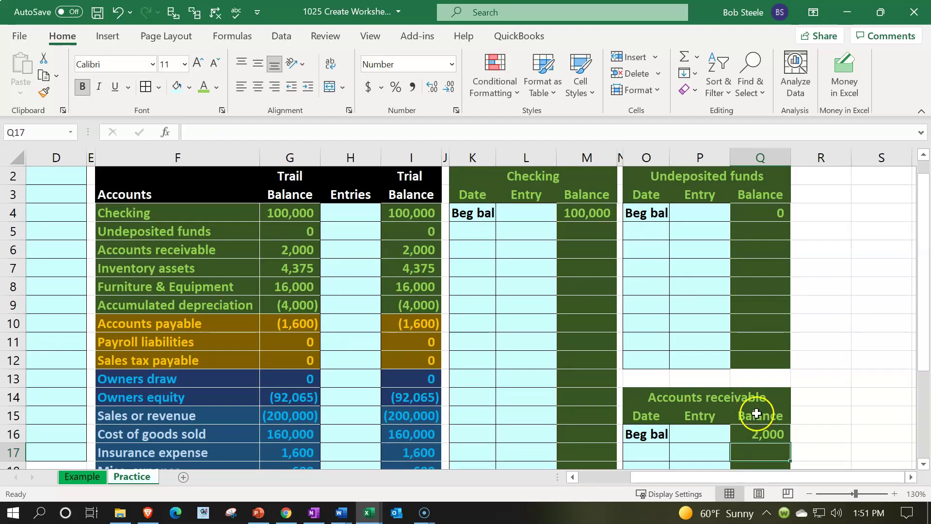
scroll(746, 410, "down", 1)
scroll(717, 363, "up", 1)
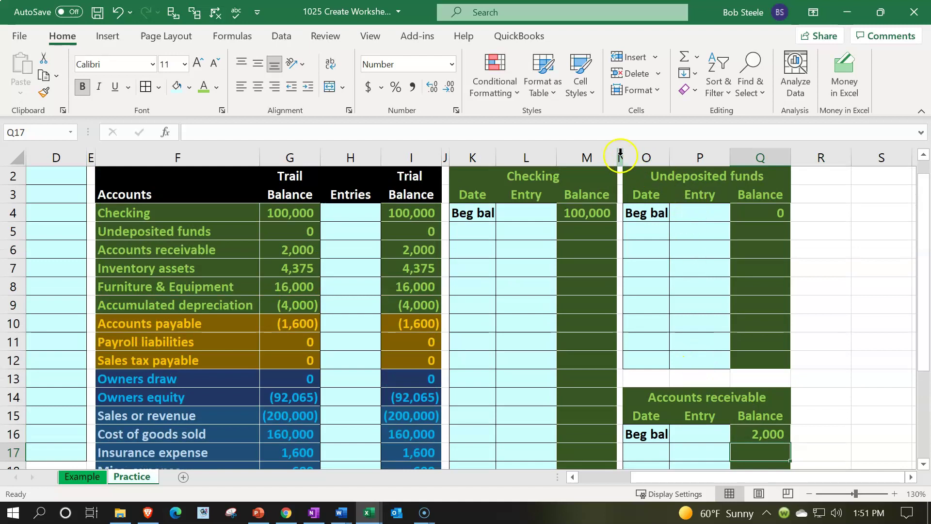
Copy columns N:Q and try pasting at R2, dismissing the size-mismatch error.
left_click(620, 154)
left_click_drag(621, 155, 741, 160)
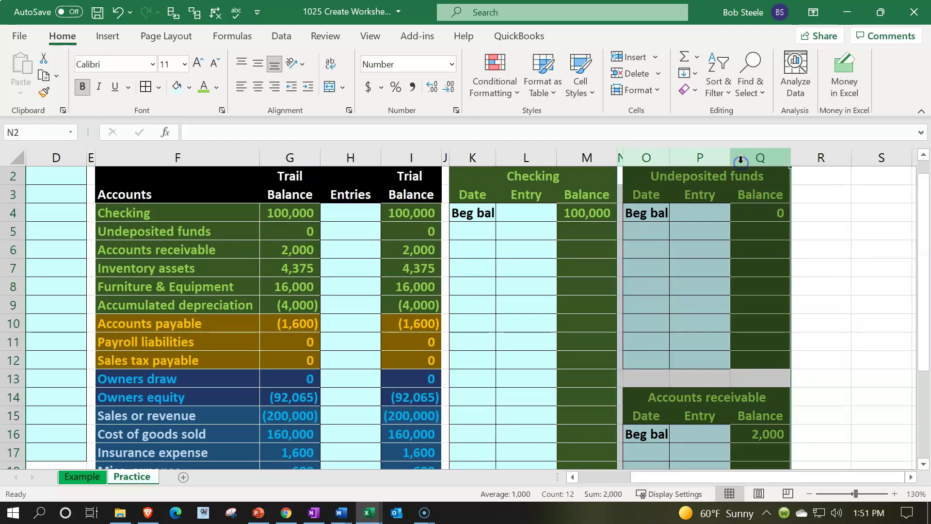
key("ctrl+c")
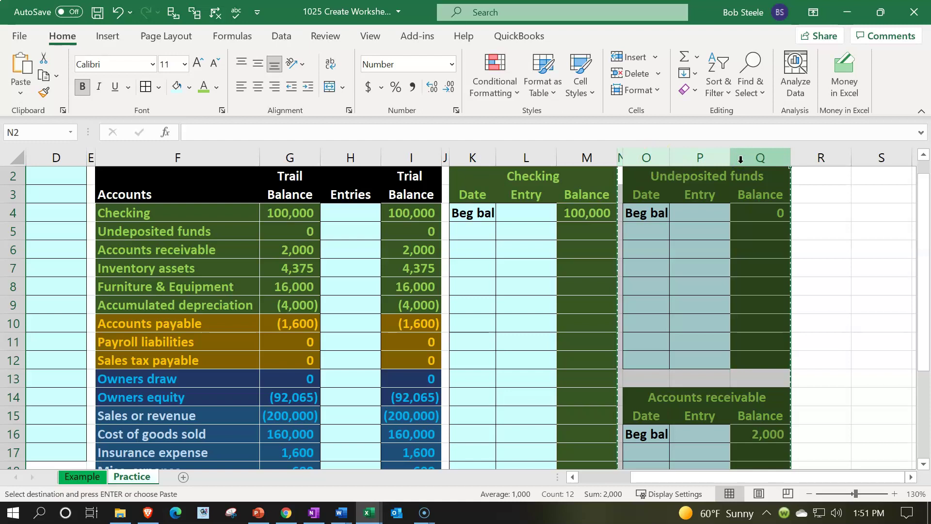
left_click(811, 175)
key("ctrl+v")
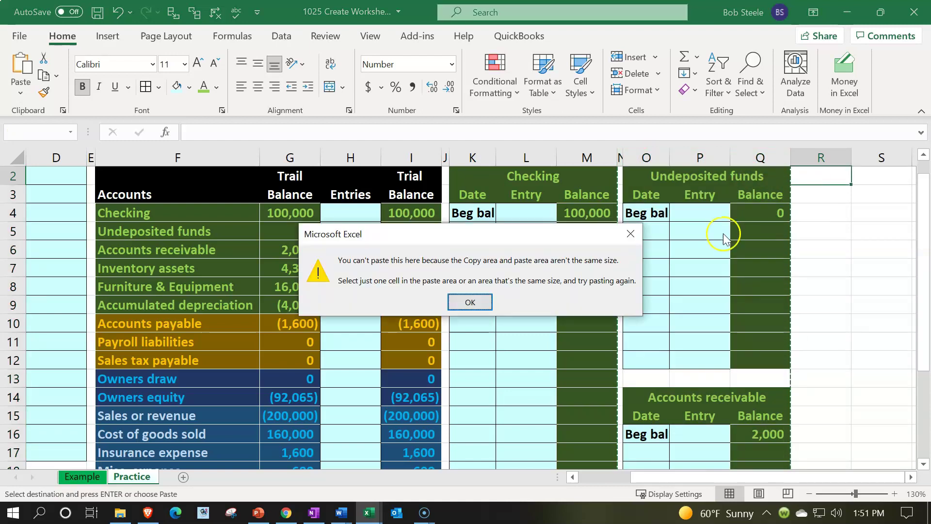
left_click(631, 233)
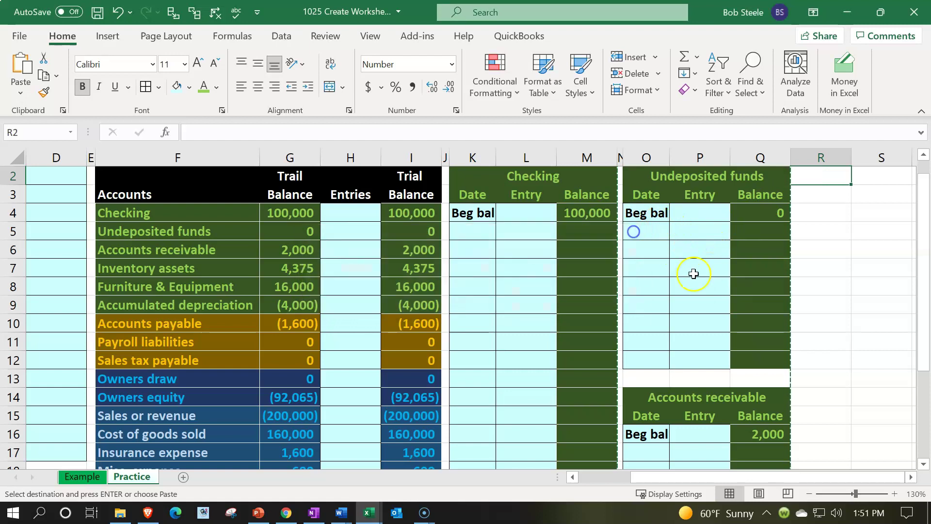
scroll(691, 270, "up", 1)
left_click(715, 281)
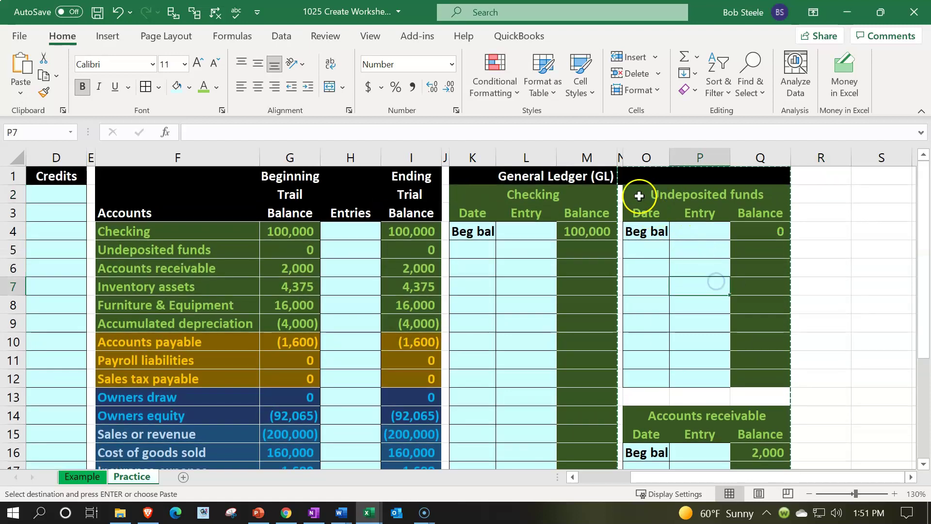
Reselect columns N:Q and paste them starting at column R.
left_click_drag(651, 154, 752, 167)
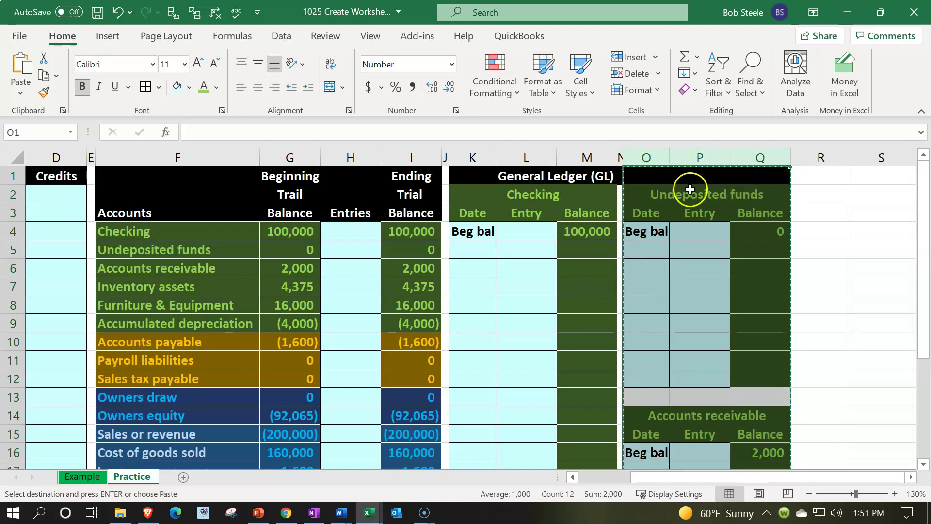
left_click_drag(619, 150, 747, 153)
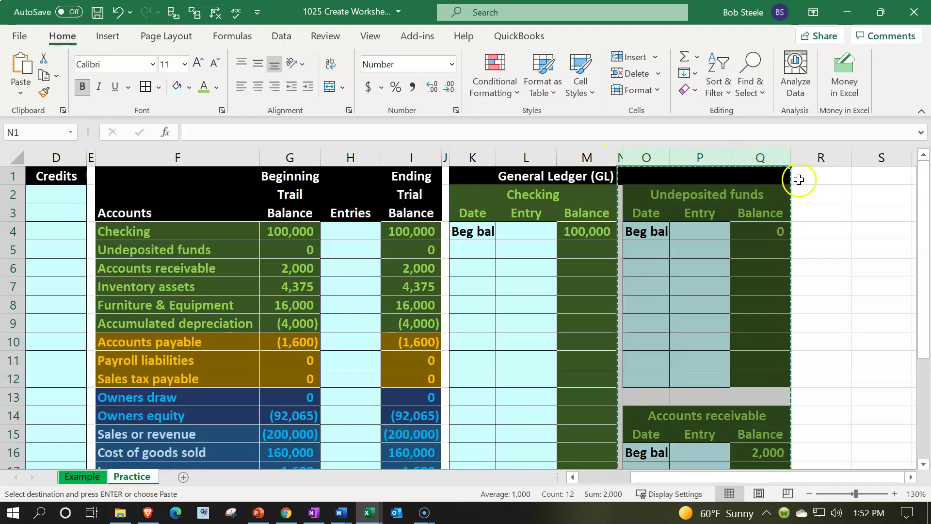
left_click(807, 179)
key("ctrl+v")
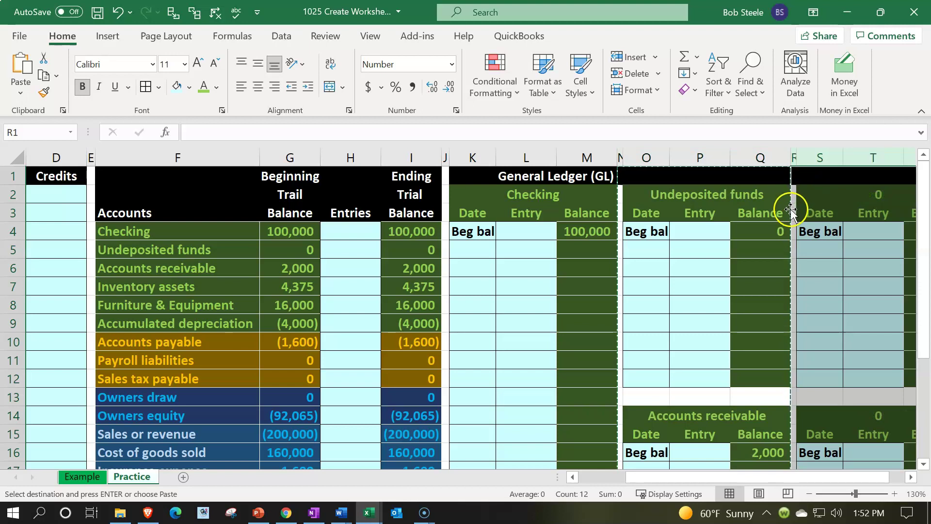
left_click(815, 194)
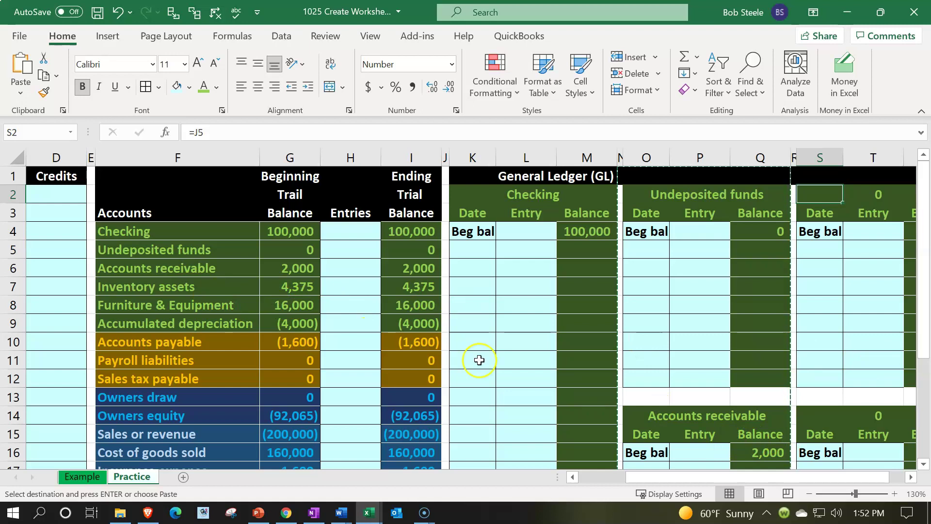
Link the new ledger block's header to Inventory assets and its beginning balance to 4,375.
type("=")
key("Left")
key("Left")
key("Left")
key("Left")
key("Left")
key("Left")
key("Left")
key("Left")
key("Left")
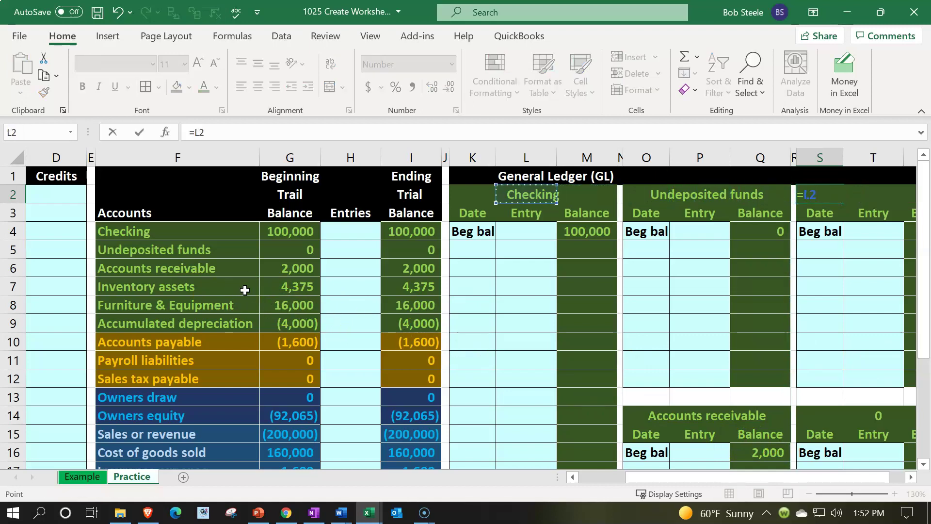
key("Down")
key("Down")
key("Down")
key("Down")
left_click(245, 290)
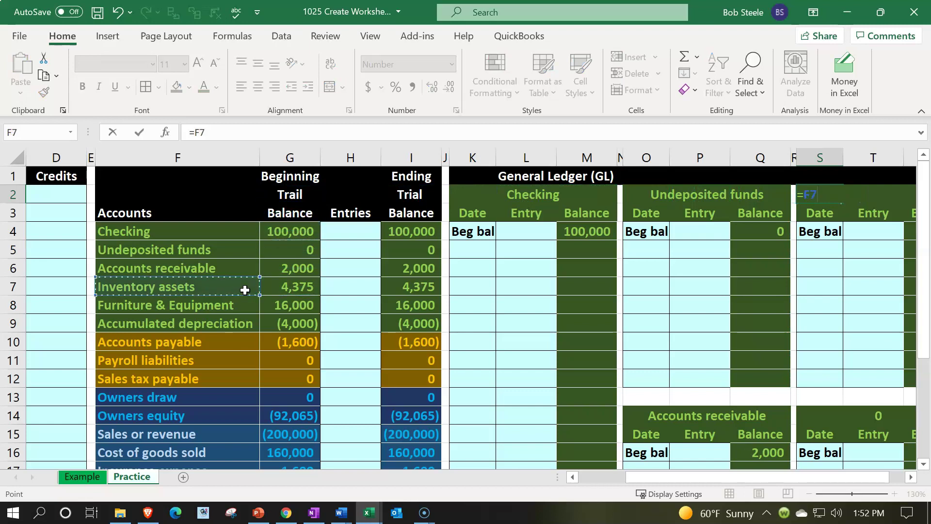
key("Return")
key("Right")
key("Right")
key("Down")
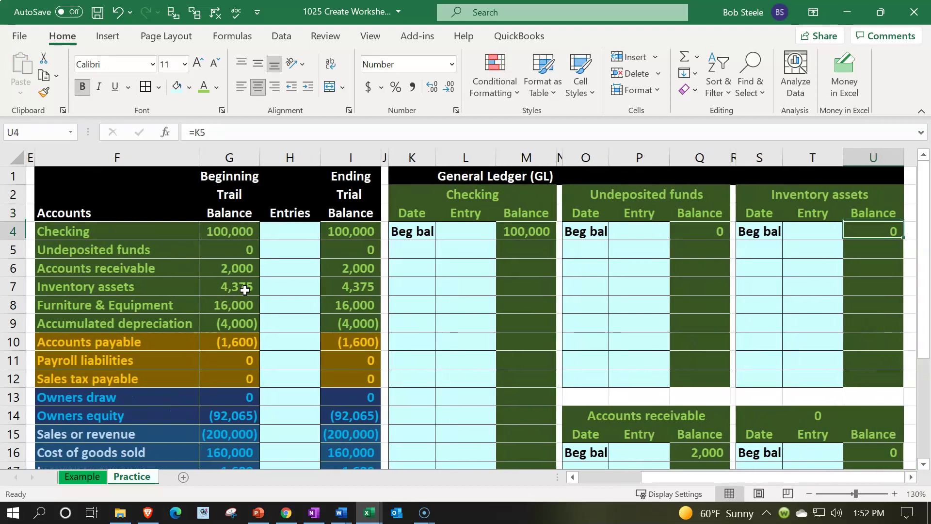
type("=")
key("Left")
key("Left")
key("Left")
key("Left")
key("Left")
key("Left")
key("Left")
key("Left")
key("Left")
key("Left")
key("Left")
key("Left")
key("Left")
key("Left")
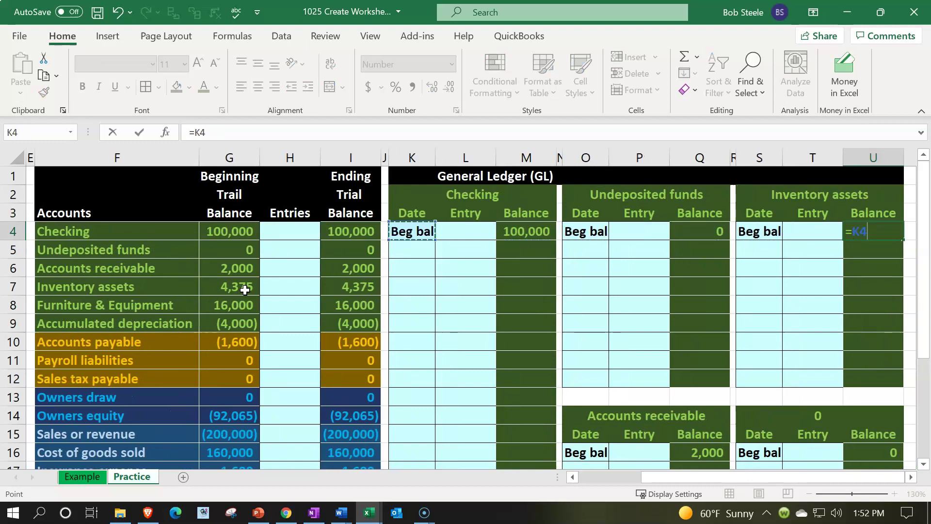
key("Down")
key("Down")
key("Down")
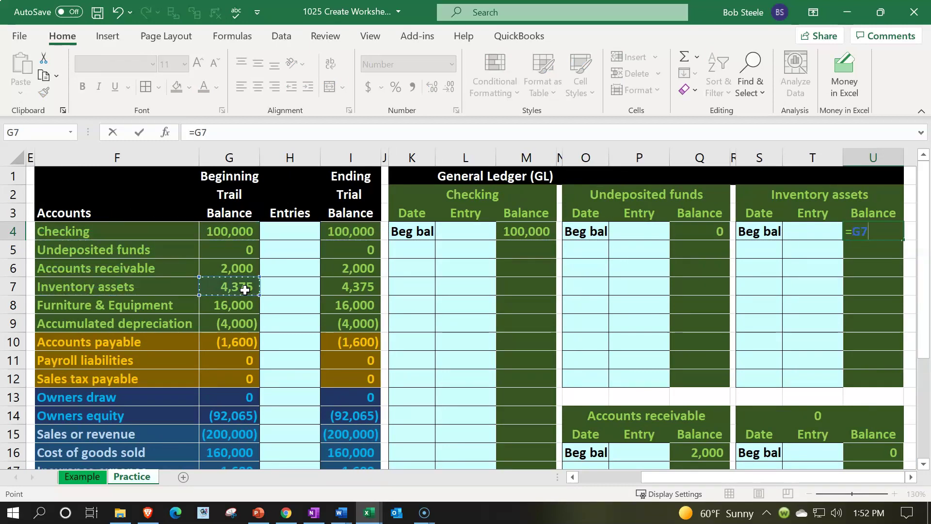
key("Return")
Link the lower block's heading in S14 to Furniture & Equipment (=F8).
key("Down")
key("Down")
key("Down")
key("Down")
key("Down")
key("Down")
key("Down")
key("Down")
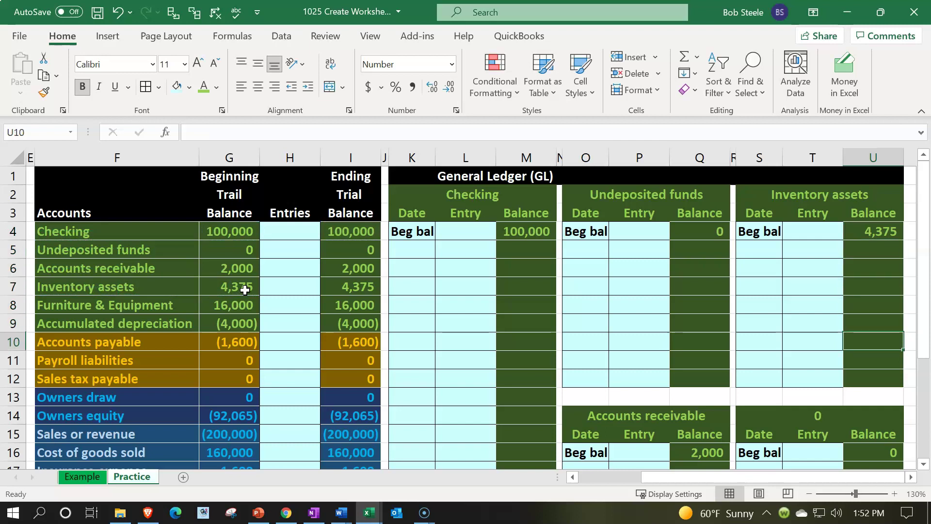
key("Down")
key("Left")
key("Left")
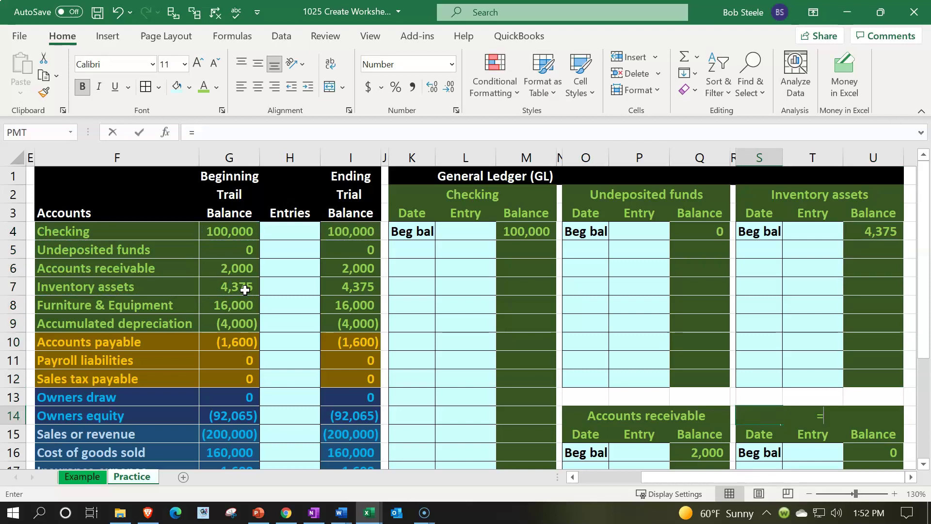
key("Left")
key("Left")
key("Left")
key("Left")
key("Left")
key("Left")
key("Left")
key("Left")
key("Left")
key("Left")
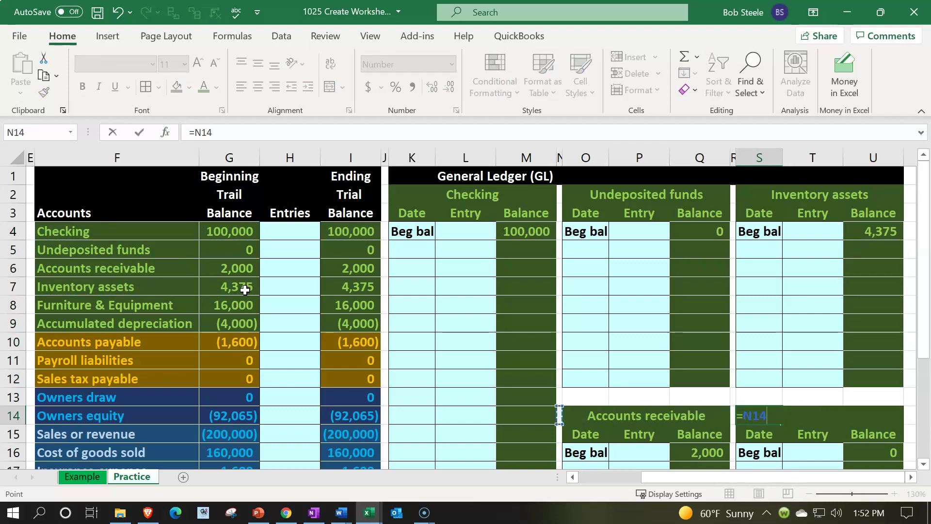
key("Up")
key("Up")
key("Up")
key("Up")
key("Up")
key("Up")
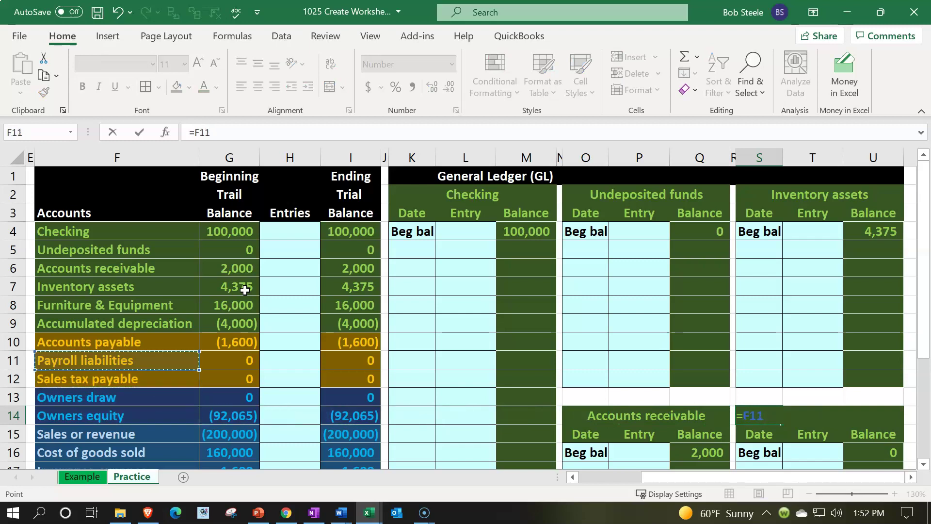
key("Return")
Link the Furniture & Equipment beginning balance in U16 to 16,000 (=G8).
key("Down")
key("Right")
key("Right")
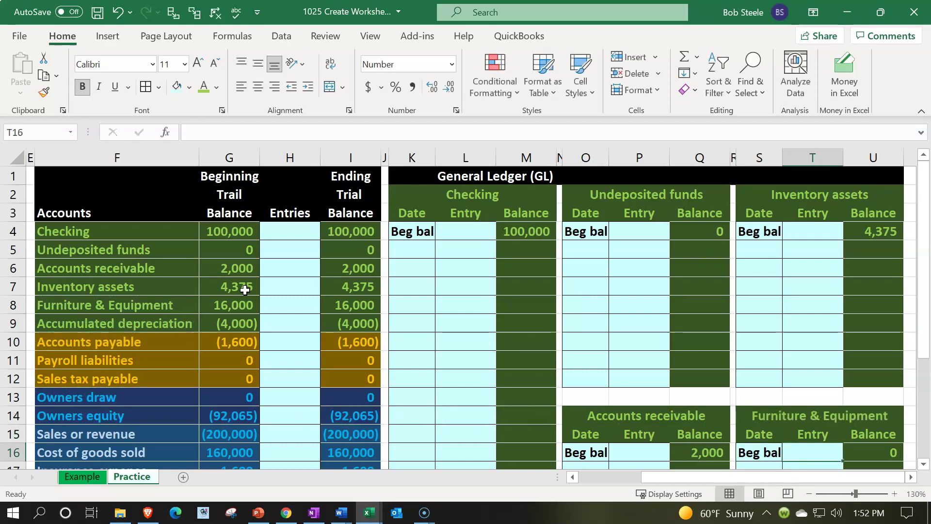
type("=")
key("Left")
key("Left")
key("Left")
key("Left")
key("Left")
key("Left")
key("Left")
key("Left")
key("Left")
key("Left")
key("Left")
key("Left")
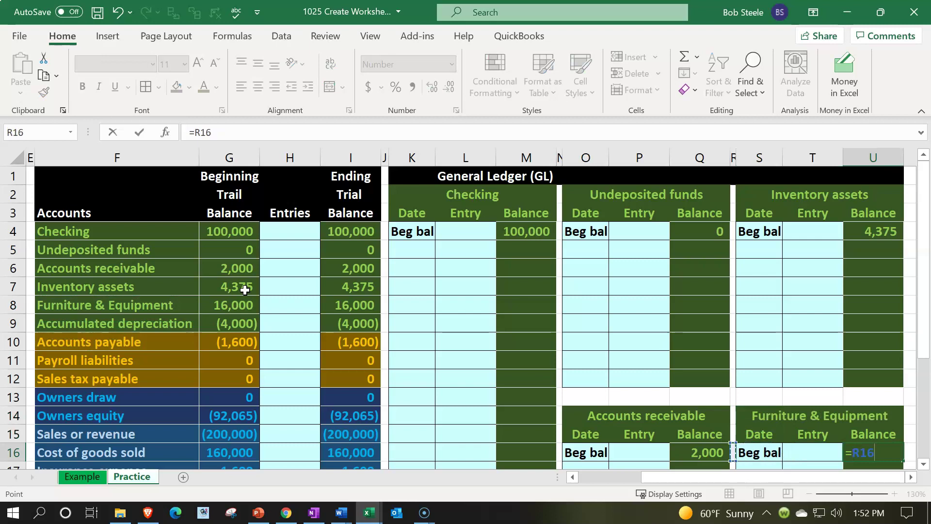
key("Up")
key("Up")
key("Up")
key("Up")
key("Up")
key("Up")
key("Up")
key("Up")
key("Up")
key("Left")
left_click(243, 305)
key("Return")
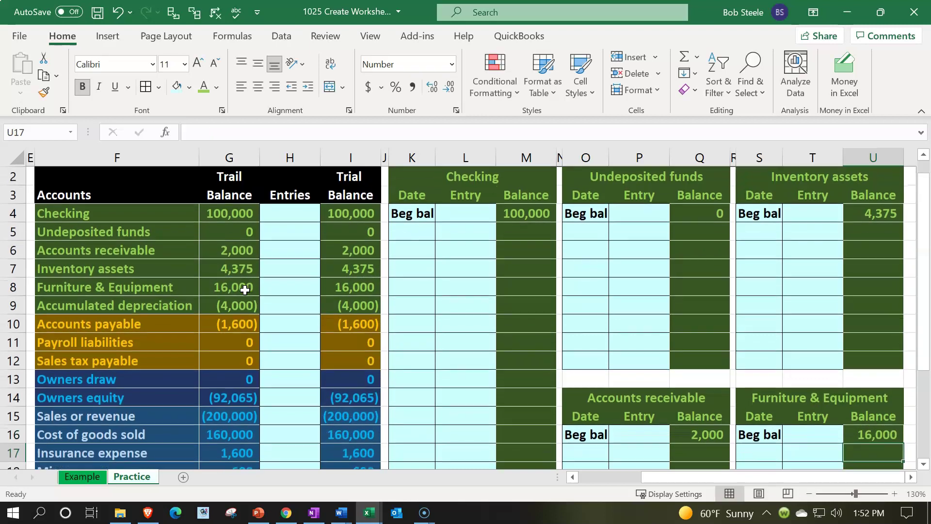
Relink the Inventory assets beginning balance in U4 with =G7.
left_click(887, 203)
type("=G7")
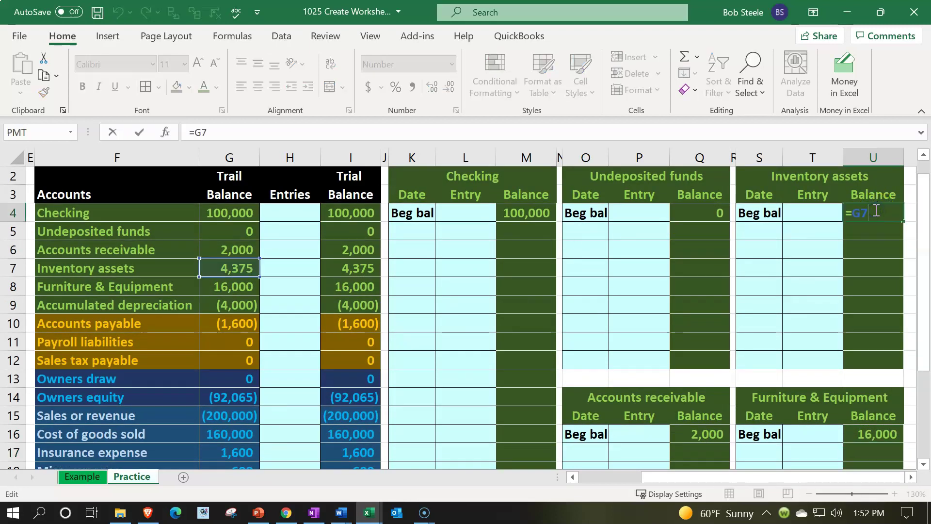
key("Return")
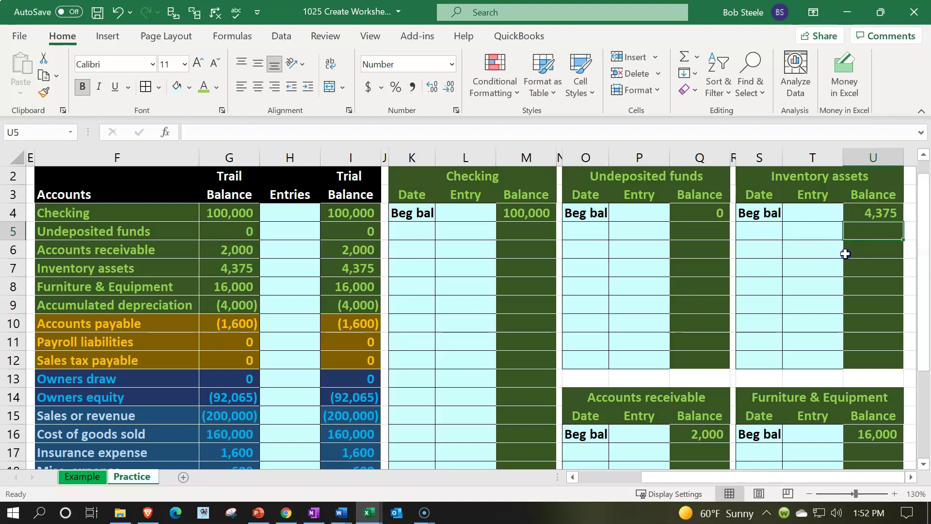
left_click(845, 253)
Copy the two ledger blocks in columns R:U and paste them starting at V1.
key("Right")
key("Right")
key("Right")
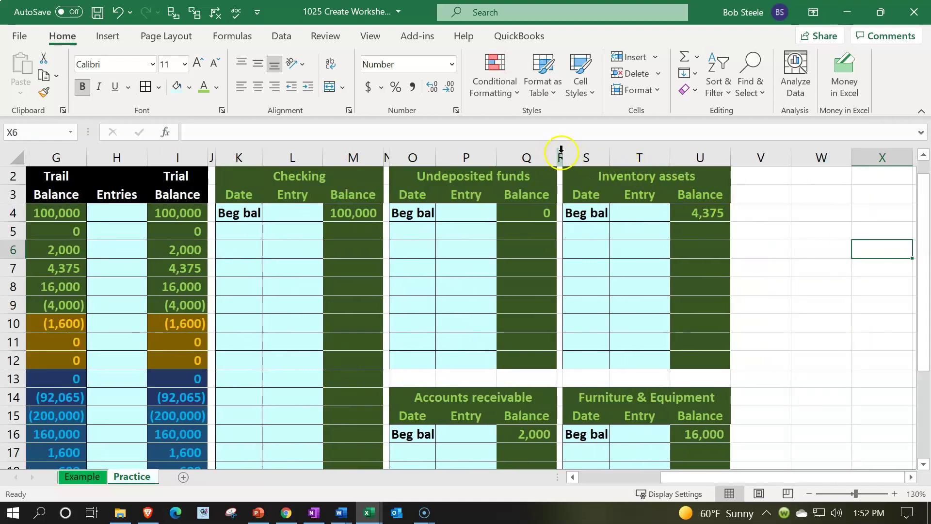
left_click_drag(559, 150, 682, 157)
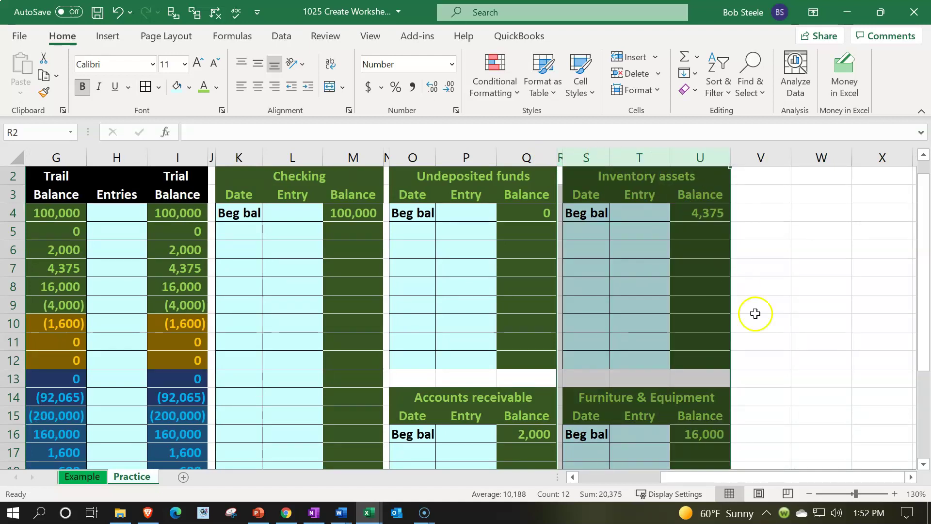
key("ctrl+c")
scroll(757, 315, "up", 1)
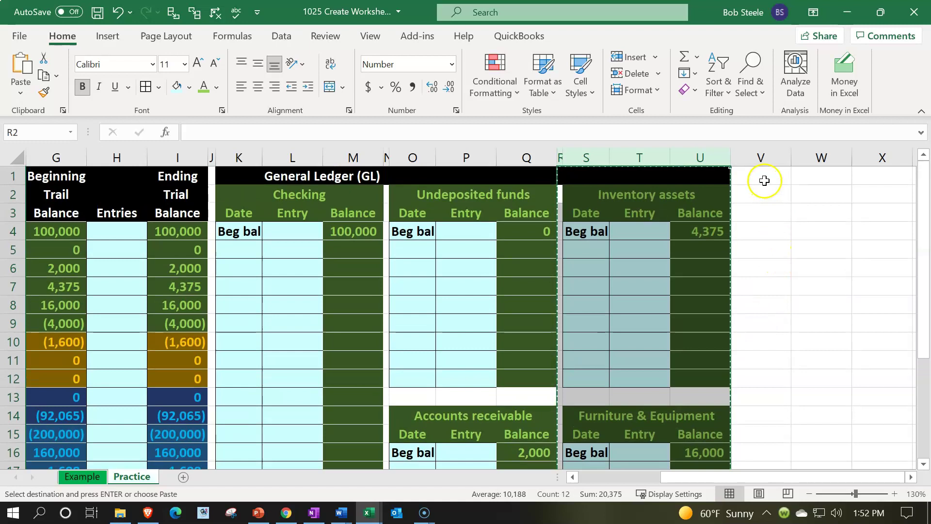
left_click(764, 178)
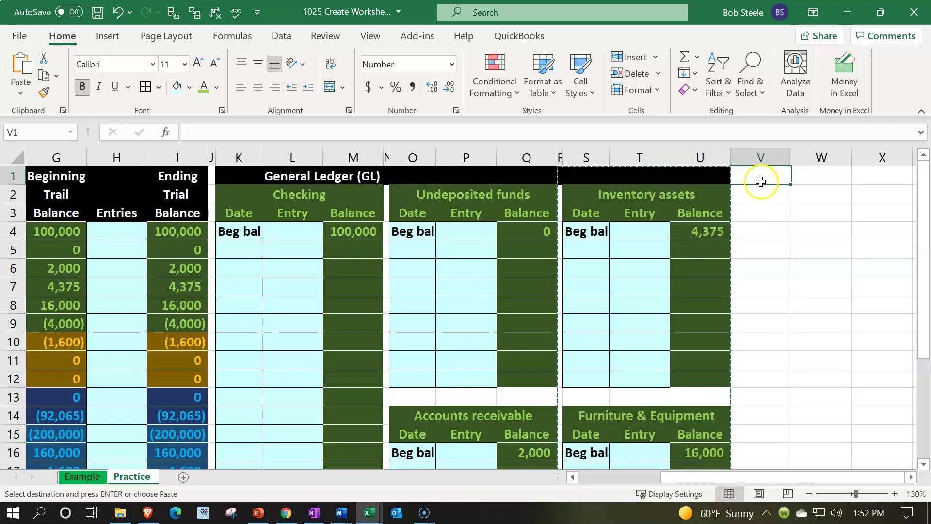
key("ctrl+v")
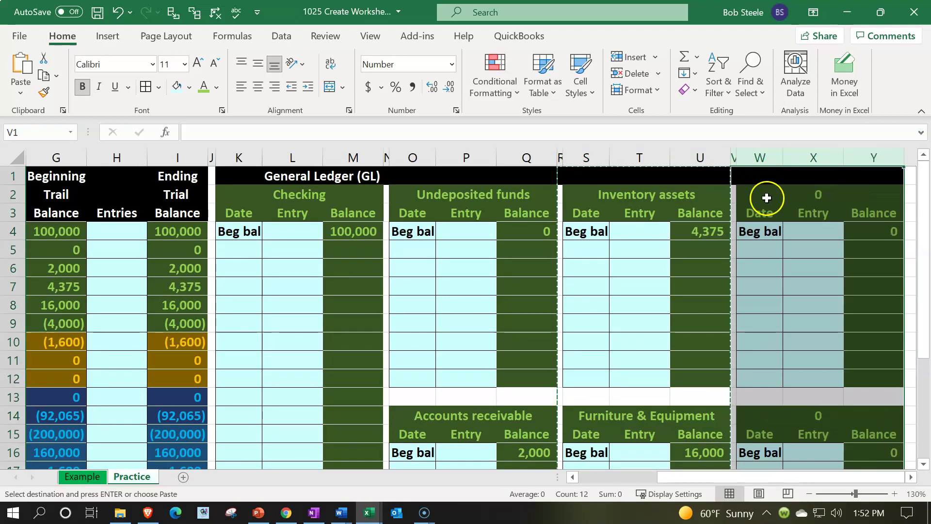
Title the pasted block in W2 Accumulated depreciation with =F9.
left_click(766, 197)
type("=")
key("Left")
key("Left")
key("Left")
key("Left")
key("Left")
key("Left")
key("Left")
key("Left")
key("Left")
key("Left")
key("Left")
key("Left")
key("Left")
key("Left")
key("Left")
key("Left")
key("Left")
key("Left")
key("Down")
key("Down")
key("Down")
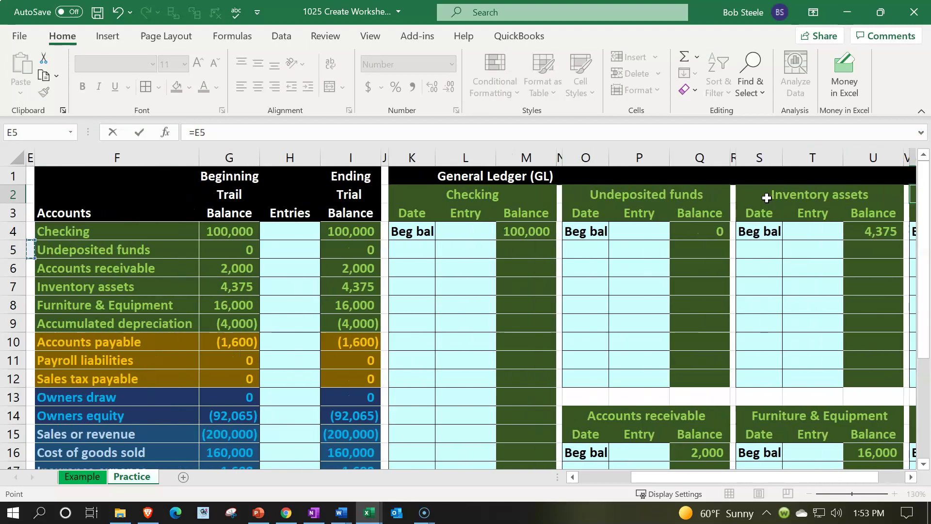
key("Down")
key("Right")
key("Return")
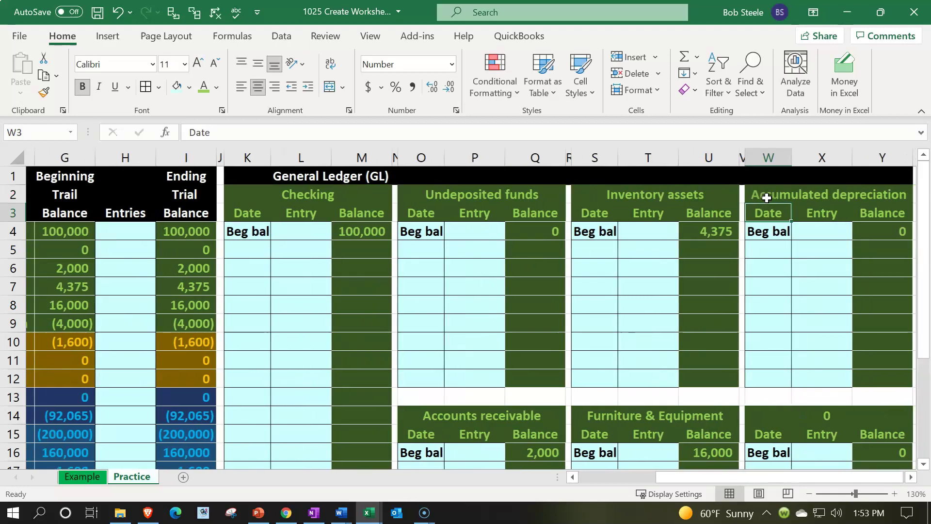
Link the Accumulated depreciation beginning balance in Y4 to (4,000) with =G9.
key("Down")
key("Right")
key("Right")
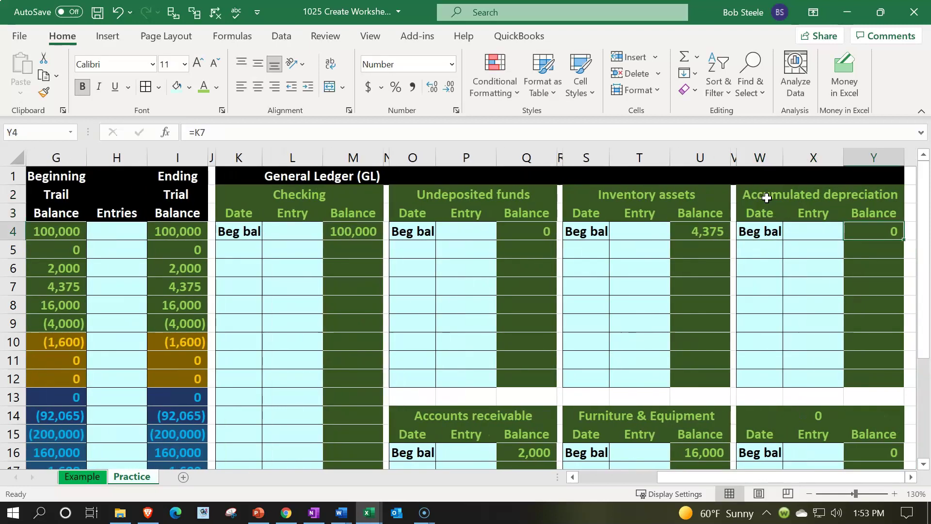
type("=")
key("Left")
key("Left")
key("Left")
key("Left")
key("Left")
key("Left")
key("Left")
key("Left")
key("Left")
key("Left")
key("Left")
key("Left")
key("Left")
key("Left")
key("Left")
key("Left")
key("Left")
key("Left")
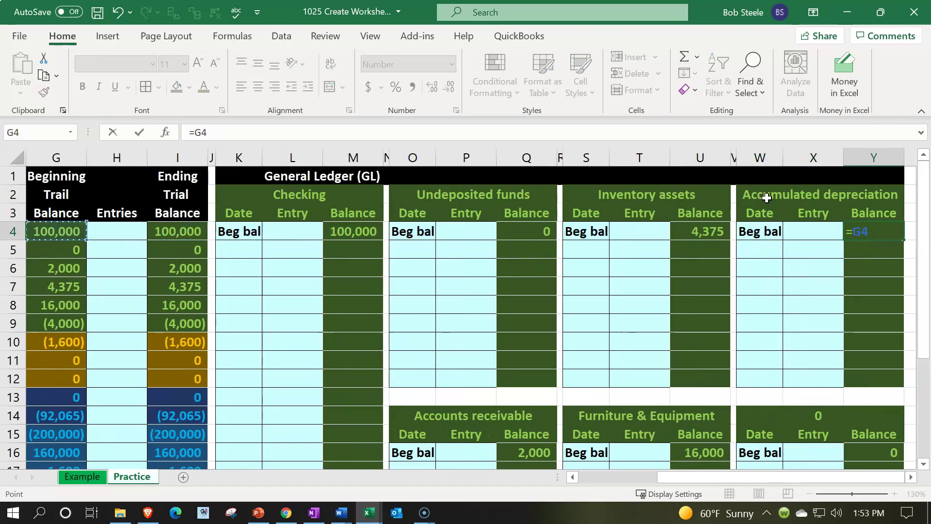
key("Left")
key("Down")
key("Down")
key("Down")
key("Down")
key("Down")
key("Right")
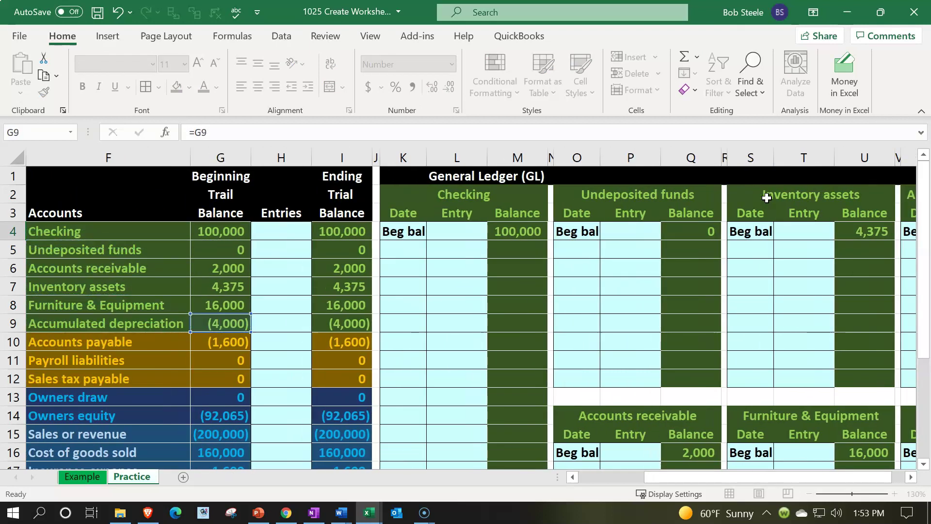
key("Return")
key("Right")
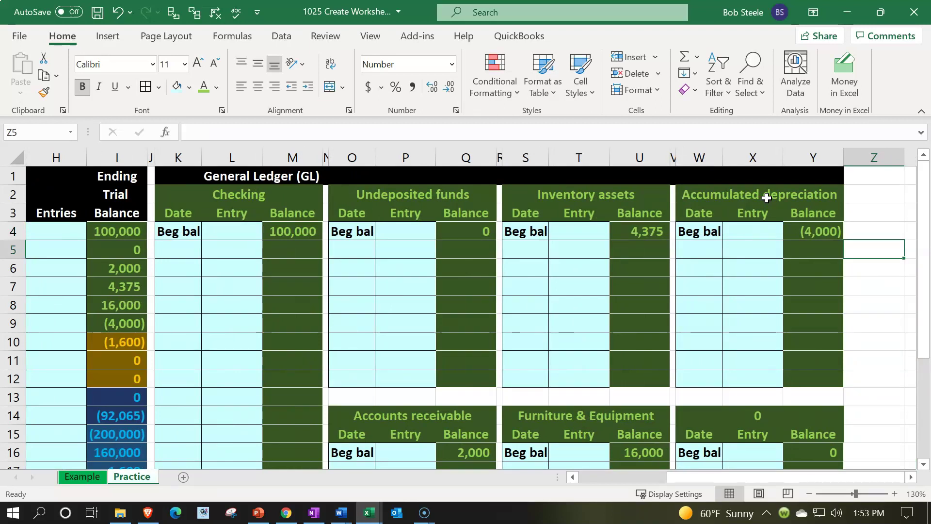
left_click(194, 176)
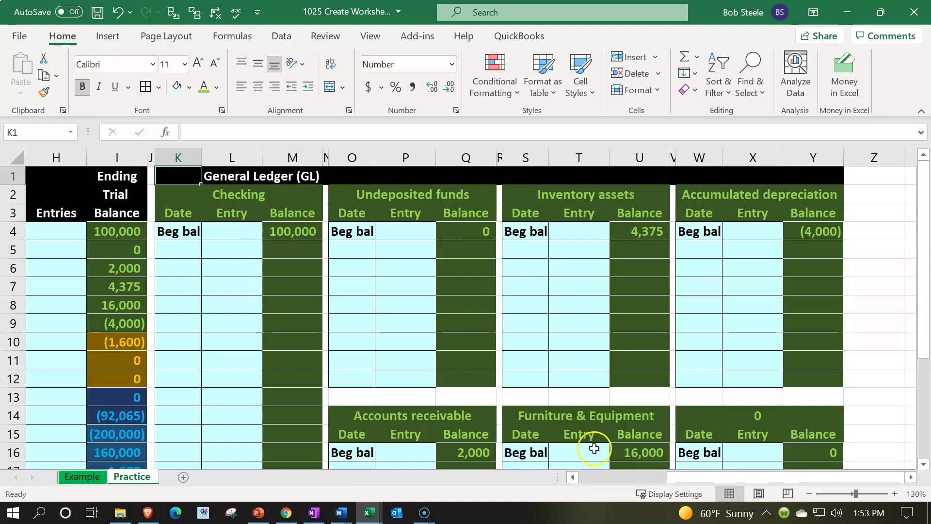
left_click(461, 391)
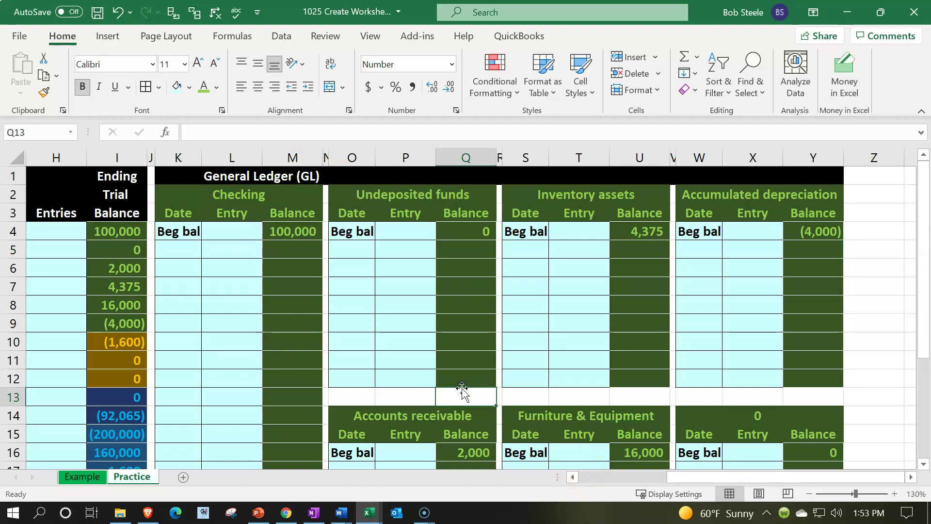
key("Left")
key("Left")
key("Left")
key("Left")
key("Left")
key("Left")
key("Left")
key("Left")
key("Left")
key("Left")
key("Left")
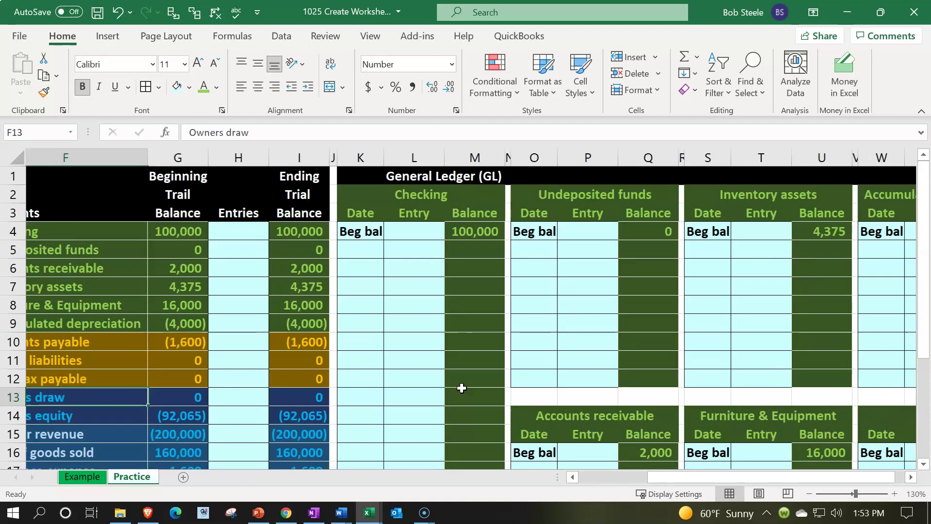
key("Left")
key("Left")
scroll(462, 387, "down", 1)
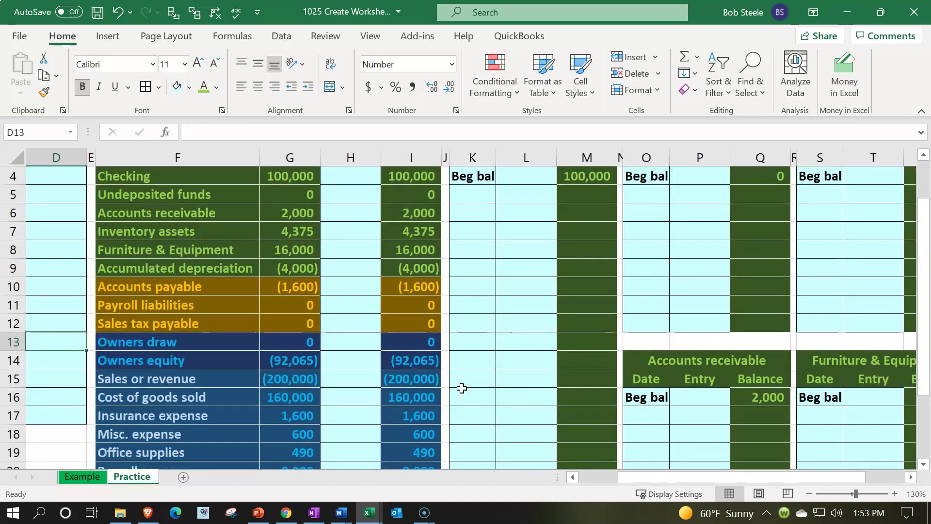
scroll(264, 396, "down", 1)
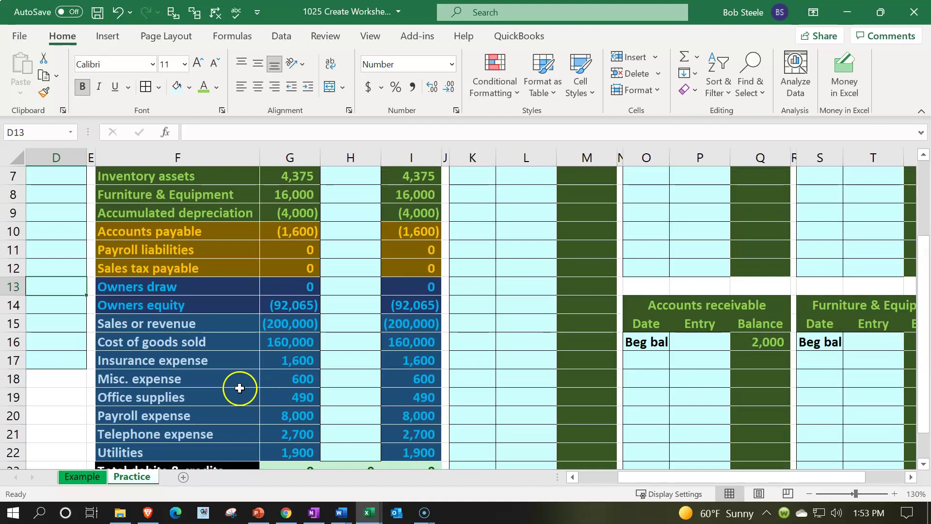
left_click(223, 371)
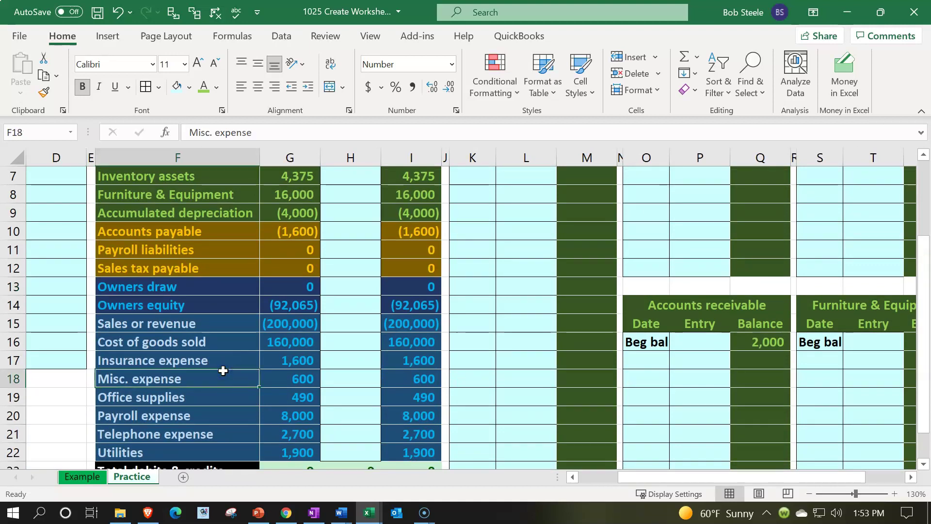
scroll(223, 371, "up", 2)
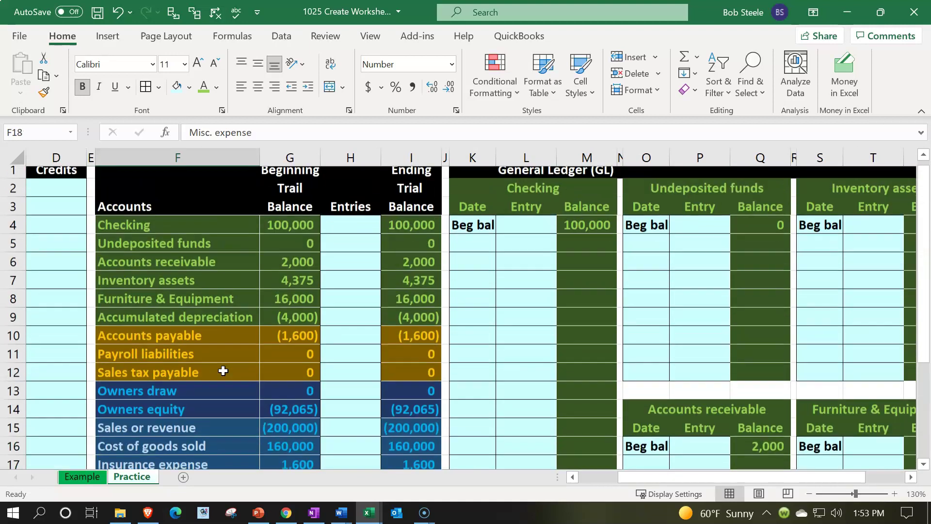
left_click(473, 178)
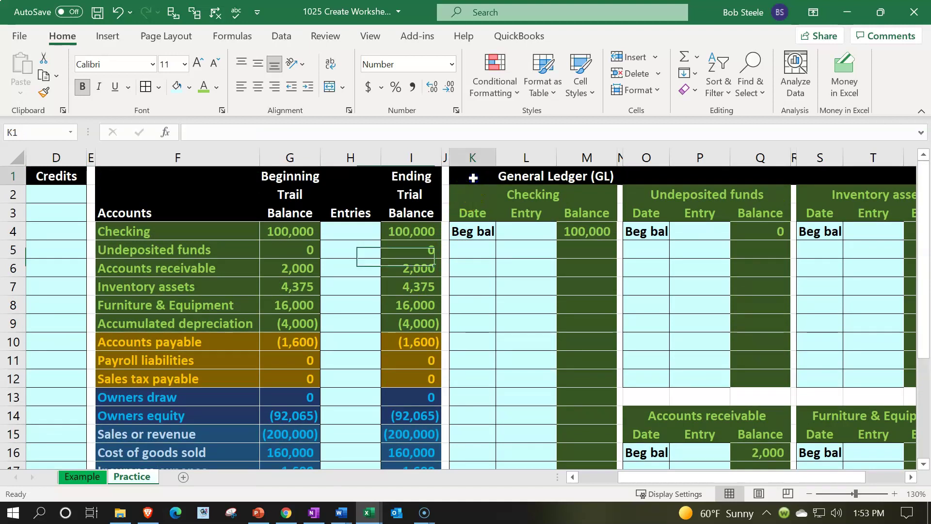